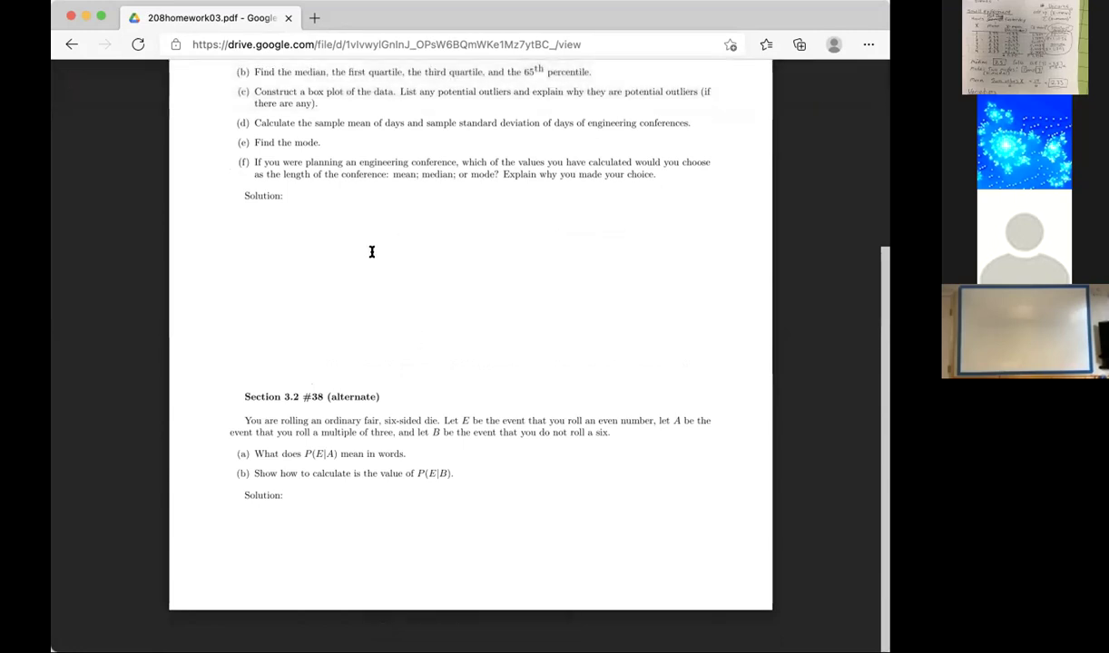
# Return from the homework PDF to the MTH-208 Week 3 page and view the Sampling Experiment spreadsheet linked under Technology.
pyautogui.scroll(5, 371, 251)
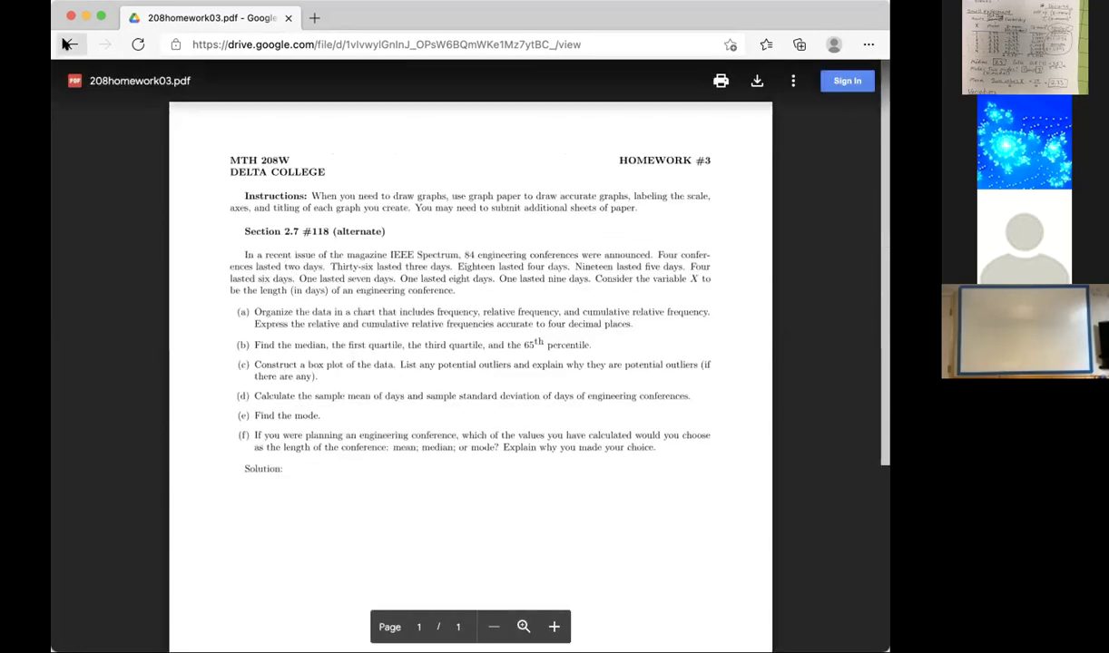
pyautogui.click(68, 43)
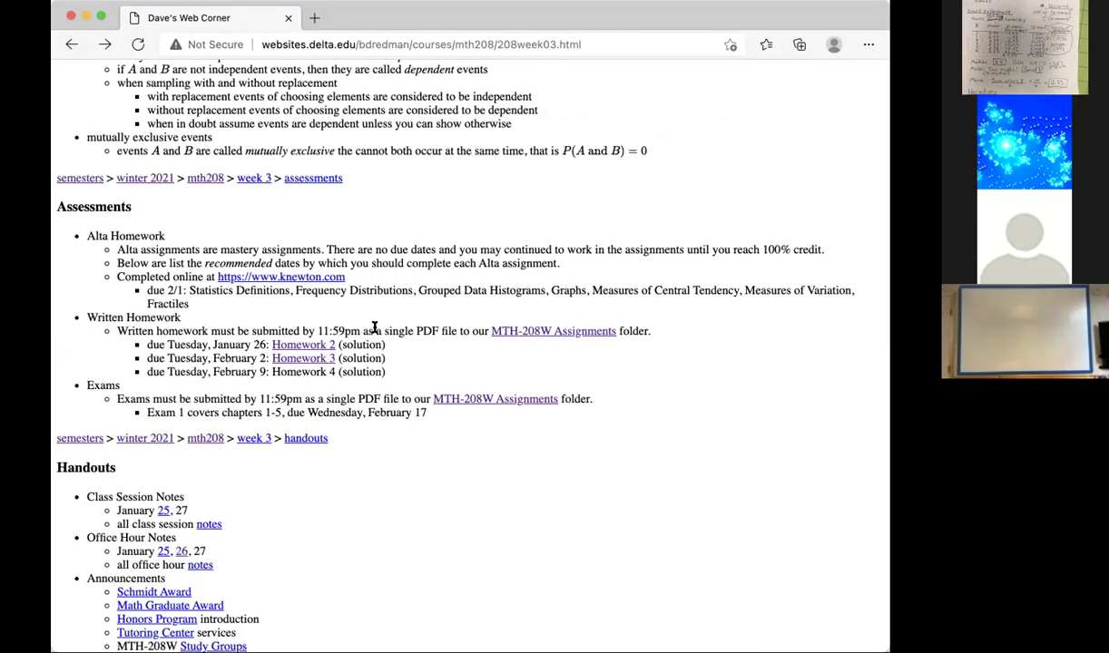
pyautogui.scroll(10, 374, 327)
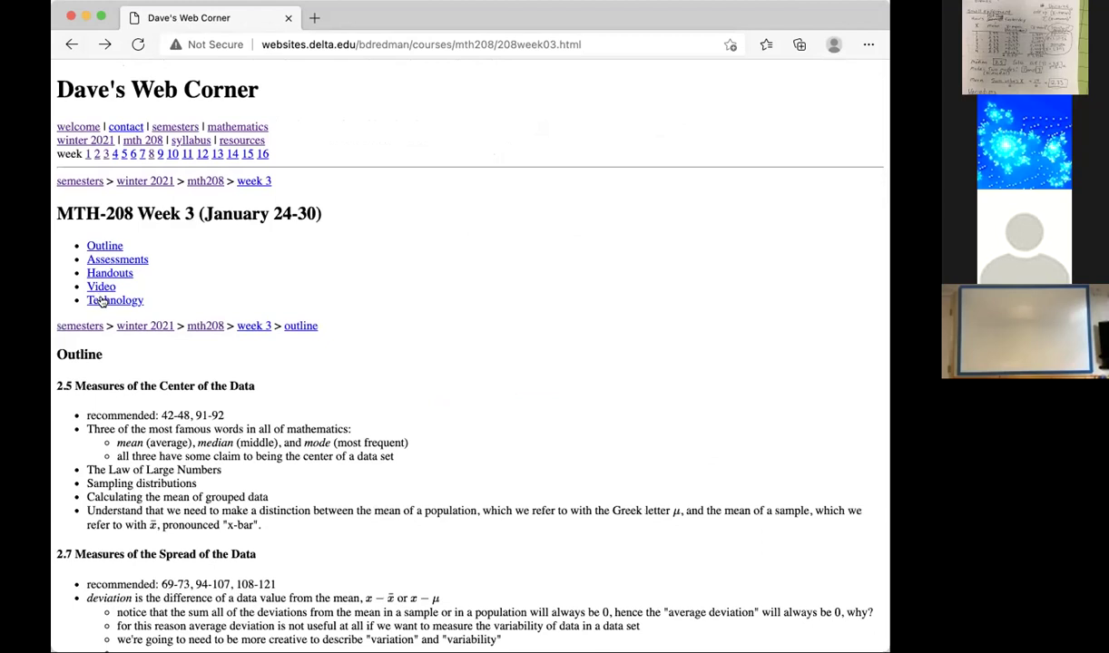
pyautogui.click(101, 298)
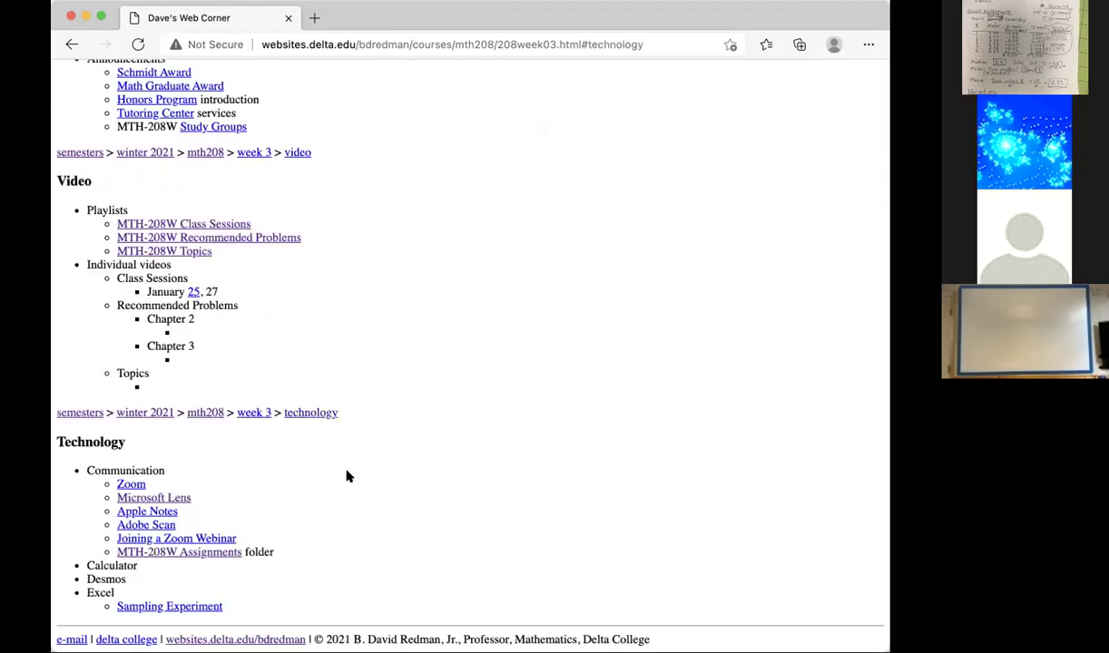
pyautogui.scroll(-1, 275, 557)
pyautogui.click(183, 607)
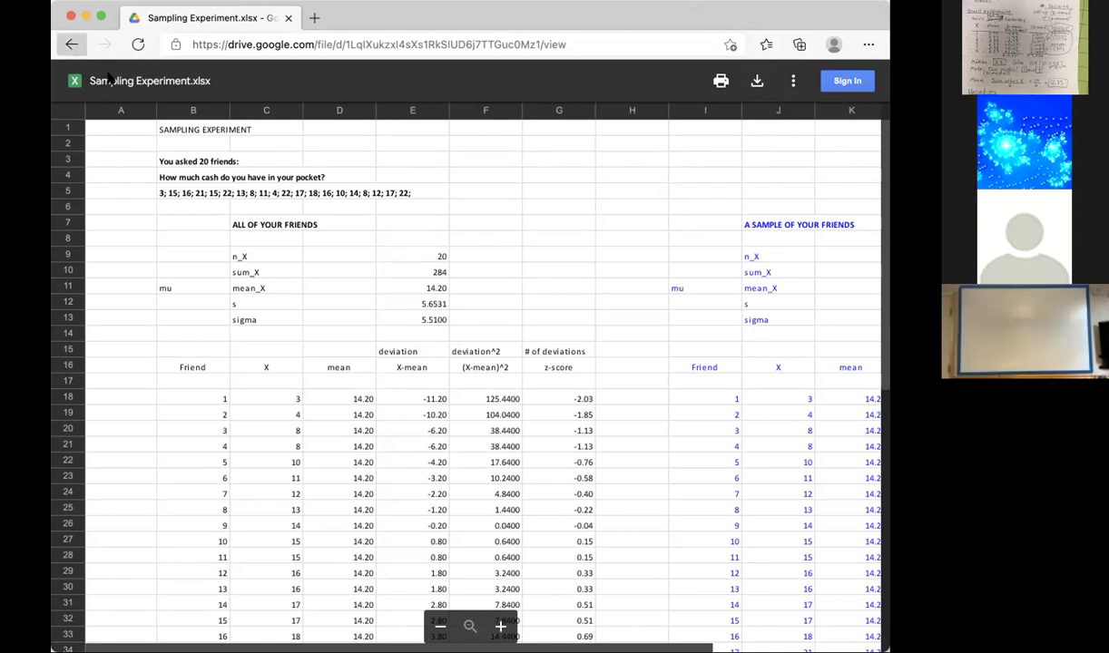
pyautogui.click(72, 43)
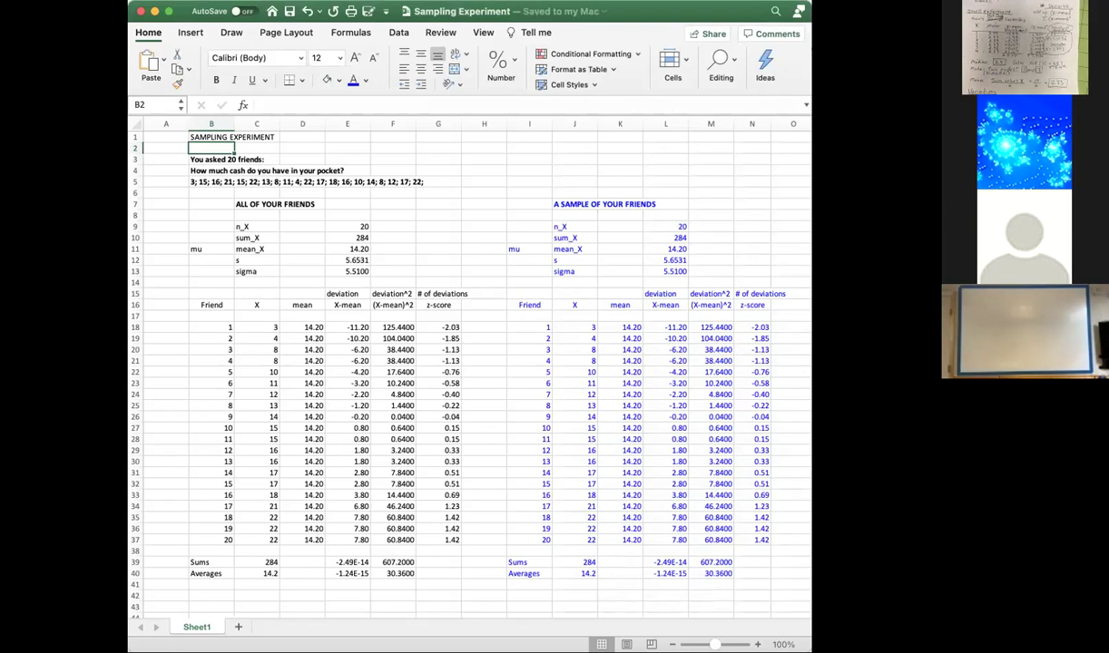
# Switch to the Sampling Experiment workbook in Excel and make the SAMPLING EXPERIMENT title in B1 bold.
pyautogui.doubleClick(179, 7)
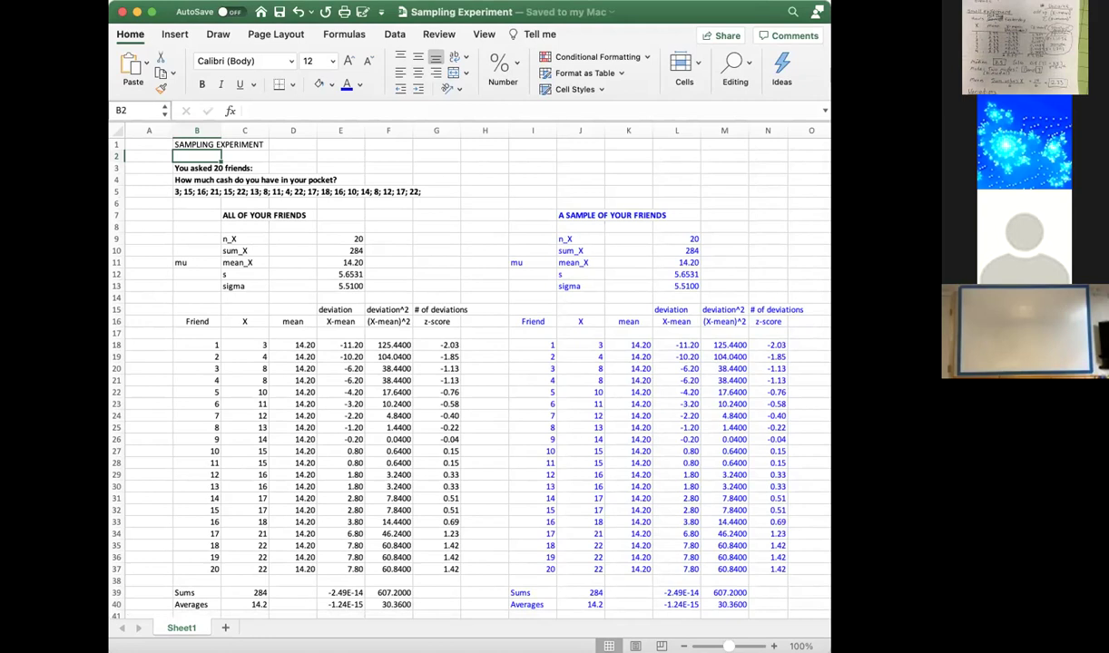
pyautogui.click(194, 144)
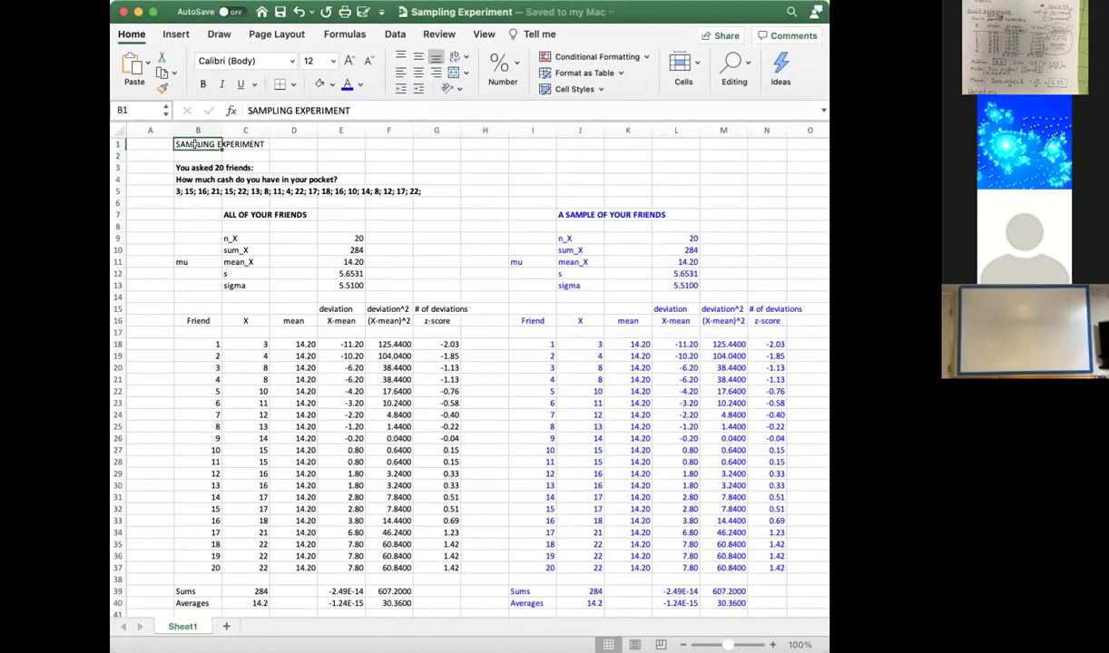
pyautogui.press('super+b')
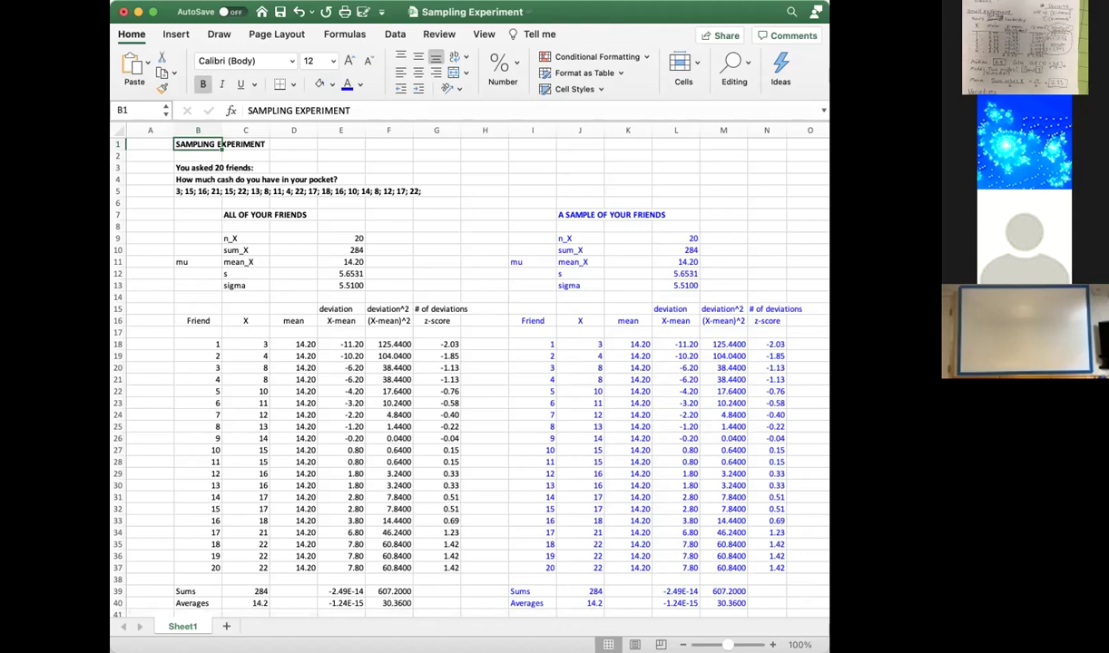
# Examine the survey question and data list, the friend numbers in B18:B37, and the two middle X values in C27:C28.
pyautogui.scroll(5, 449, 354)
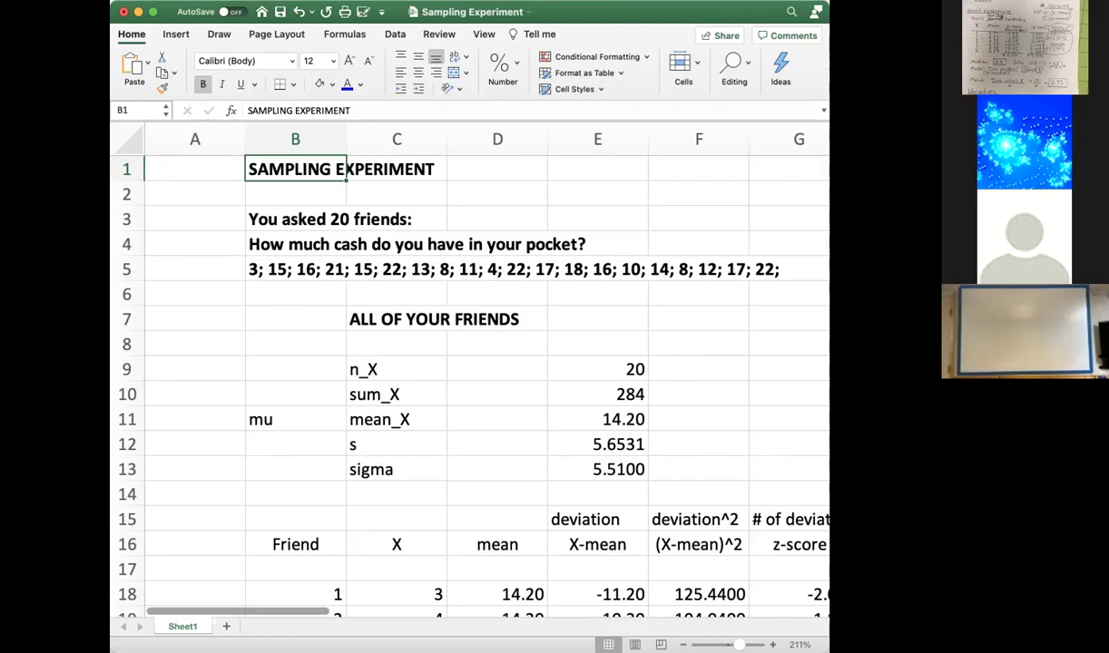
pyautogui.scroll(-1, 469, 381)
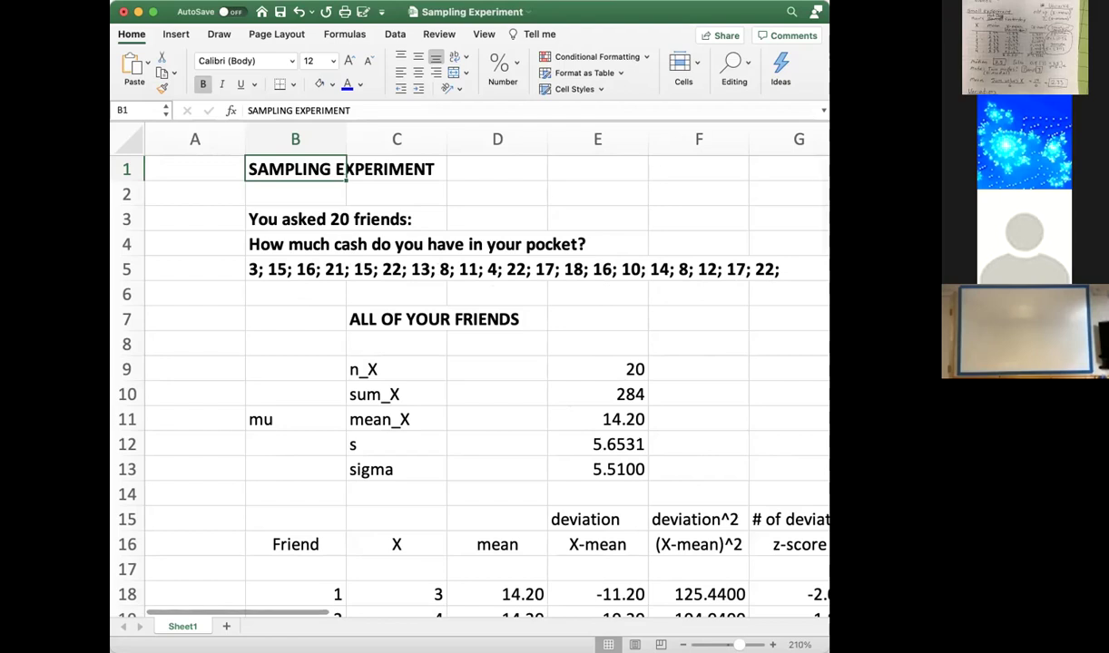
pyautogui.scroll(-3, 469, 381)
pyautogui.scroll(-3, 470, 381)
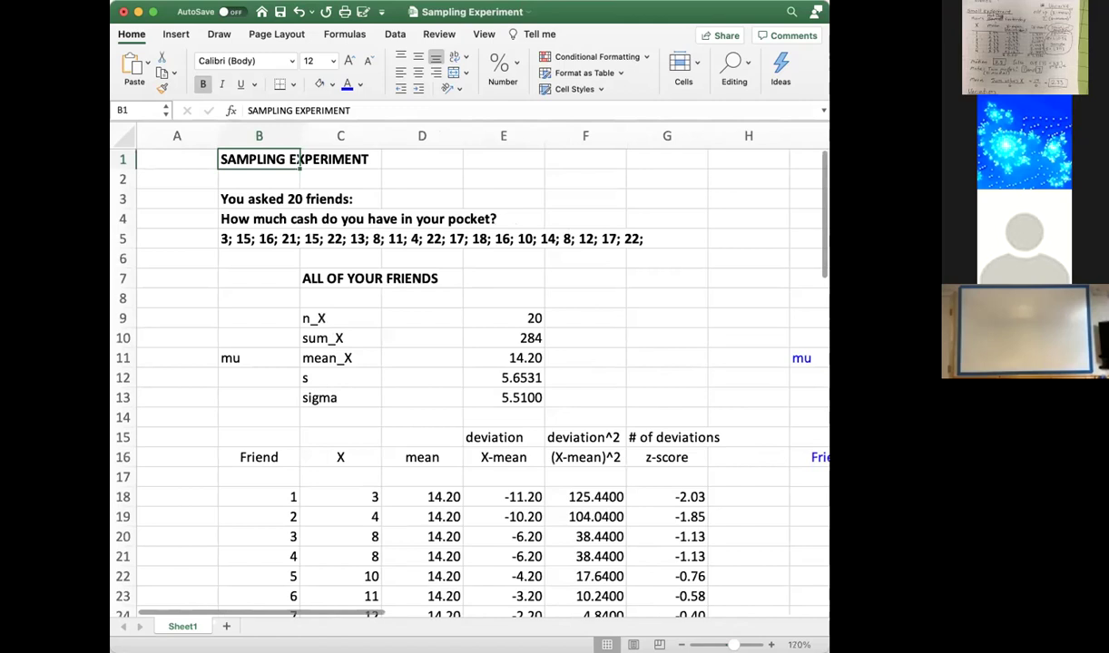
pyautogui.scroll(-1, 469, 382)
pyautogui.scroll(-1, 697, 504)
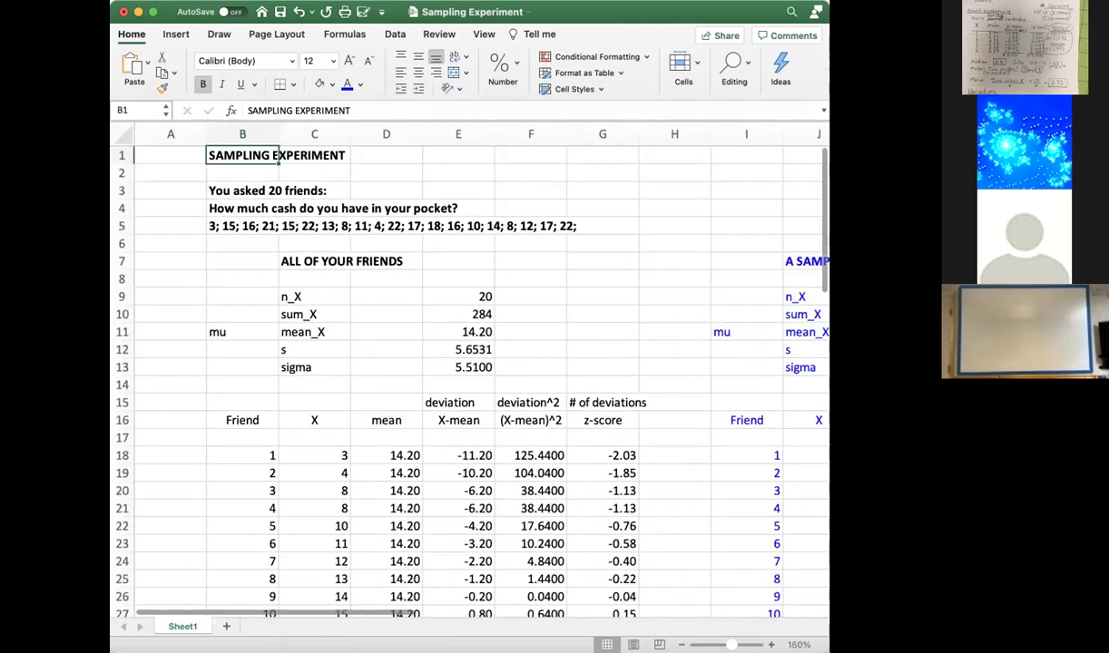
pyautogui.scroll(-5, 698, 505)
pyautogui.scroll(-1, 697, 505)
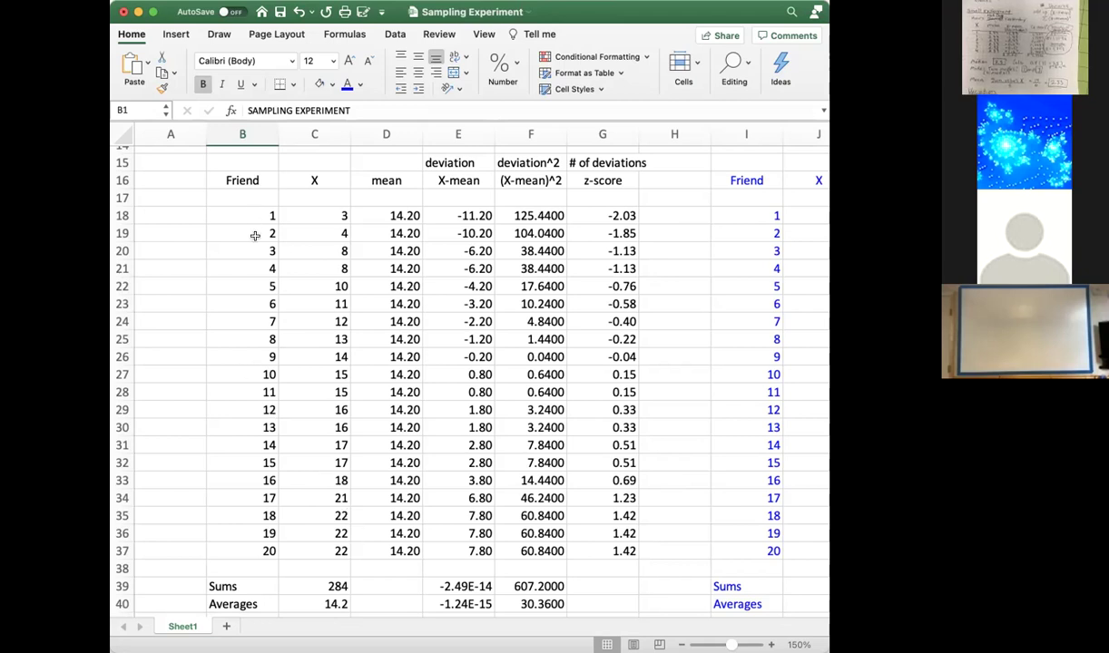
pyautogui.moveTo(258, 218); pyautogui.dragTo(253, 548)
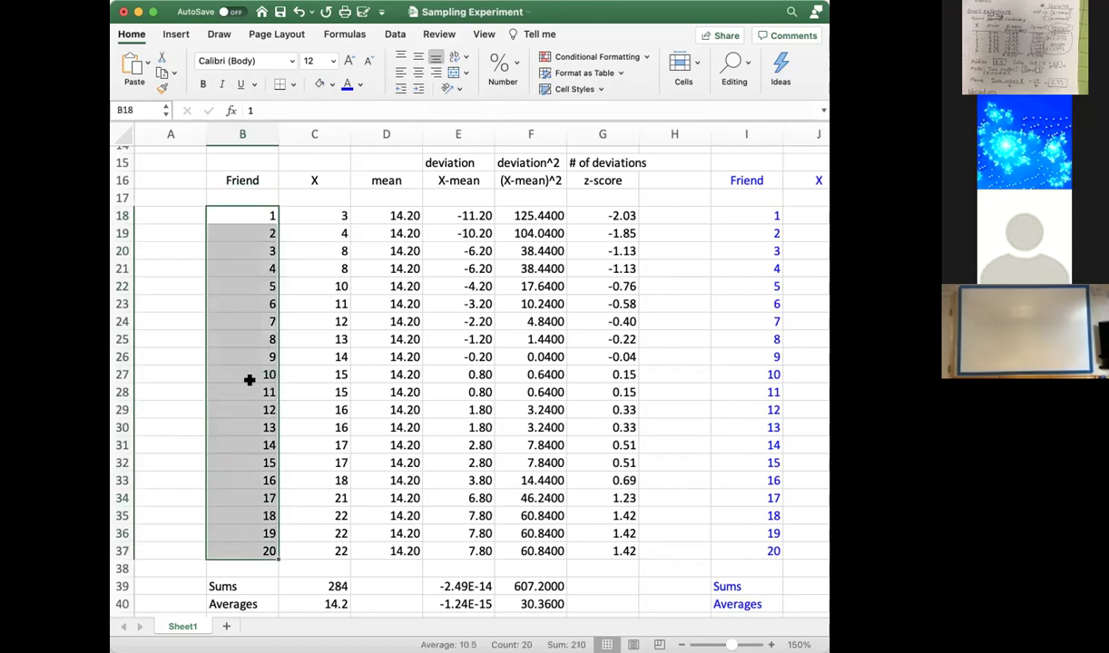
pyautogui.moveTo(303, 374); pyautogui.dragTo(319, 382)
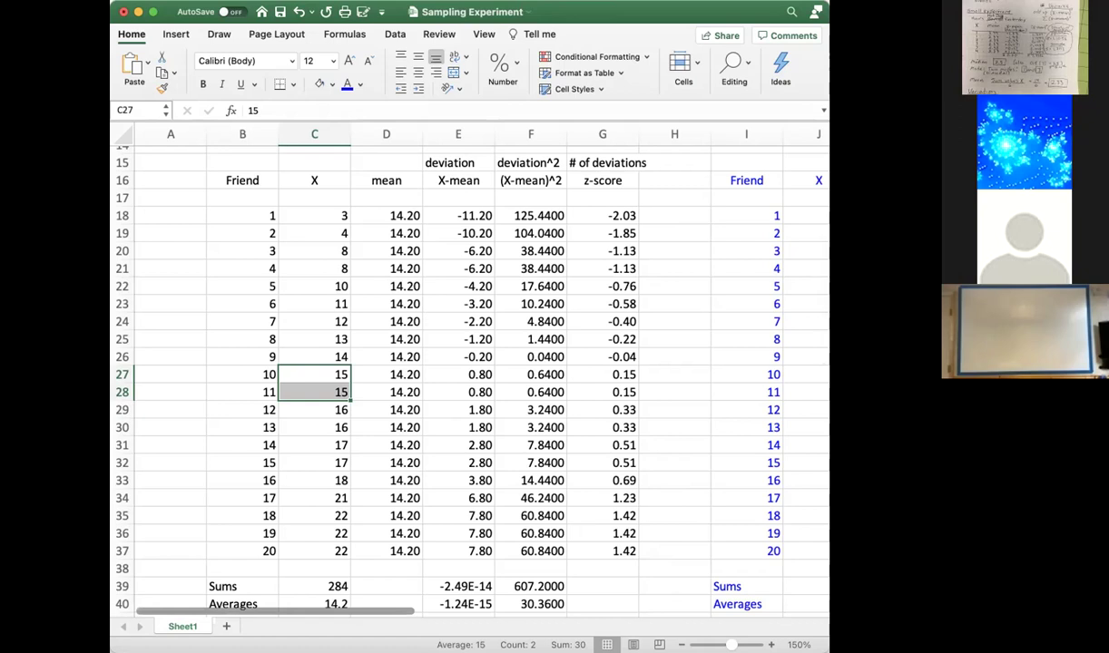
# Review the full list of X values in C18:C37 and the n_X row of the ALL OF YOUR FRIENDS summary.
pyautogui.scroll(-1, 469, 363)
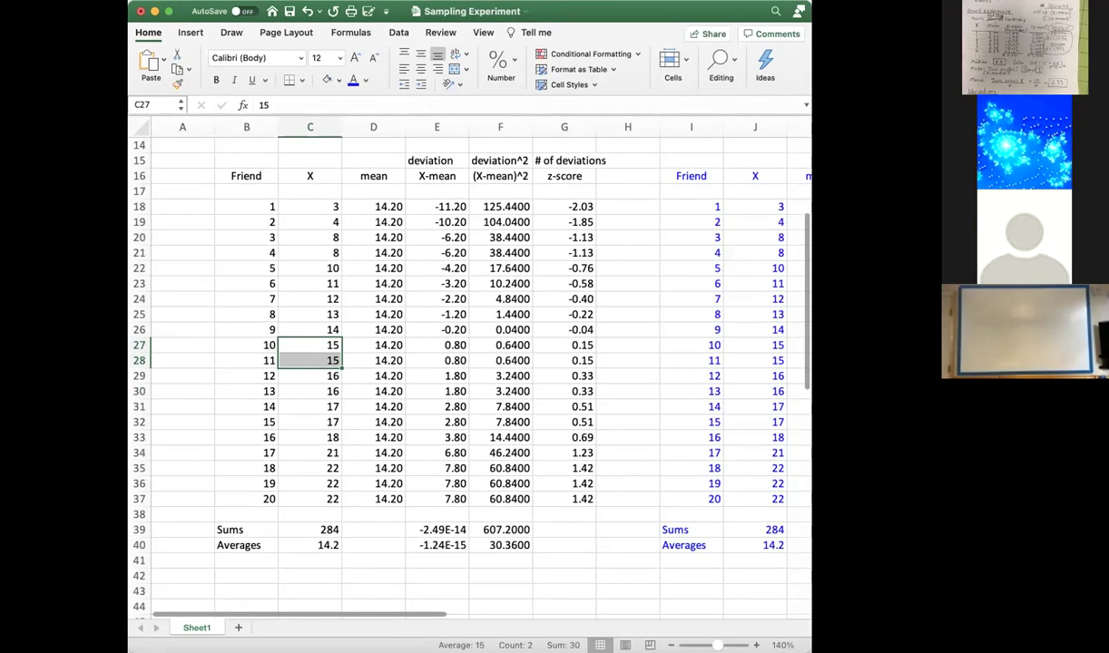
pyautogui.scroll(3, 550, 506)
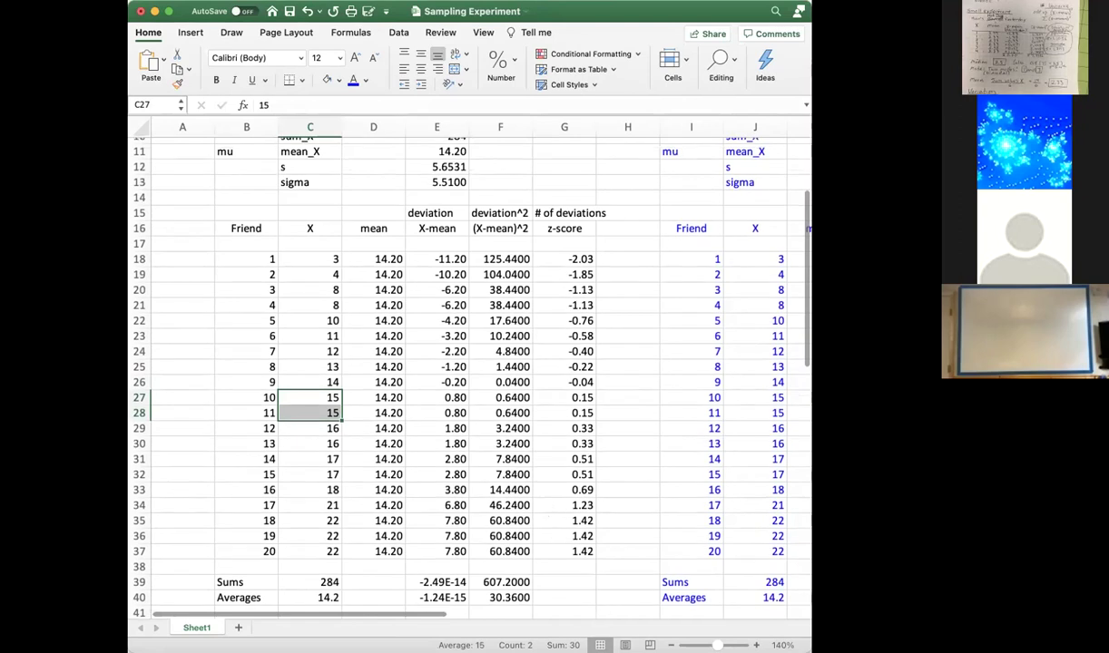
pyautogui.keyDown('ctrl'); pyautogui.scroll(-1, 668, 504); pyautogui.keyUp('ctrl')
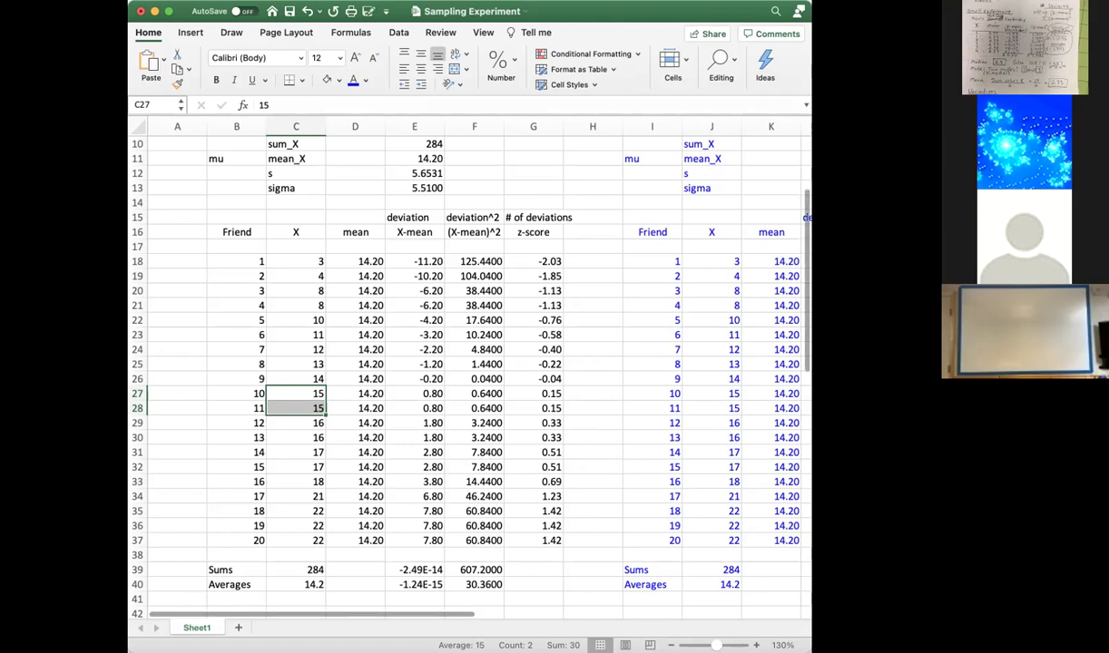
pyautogui.scroll(-3, 599, 508)
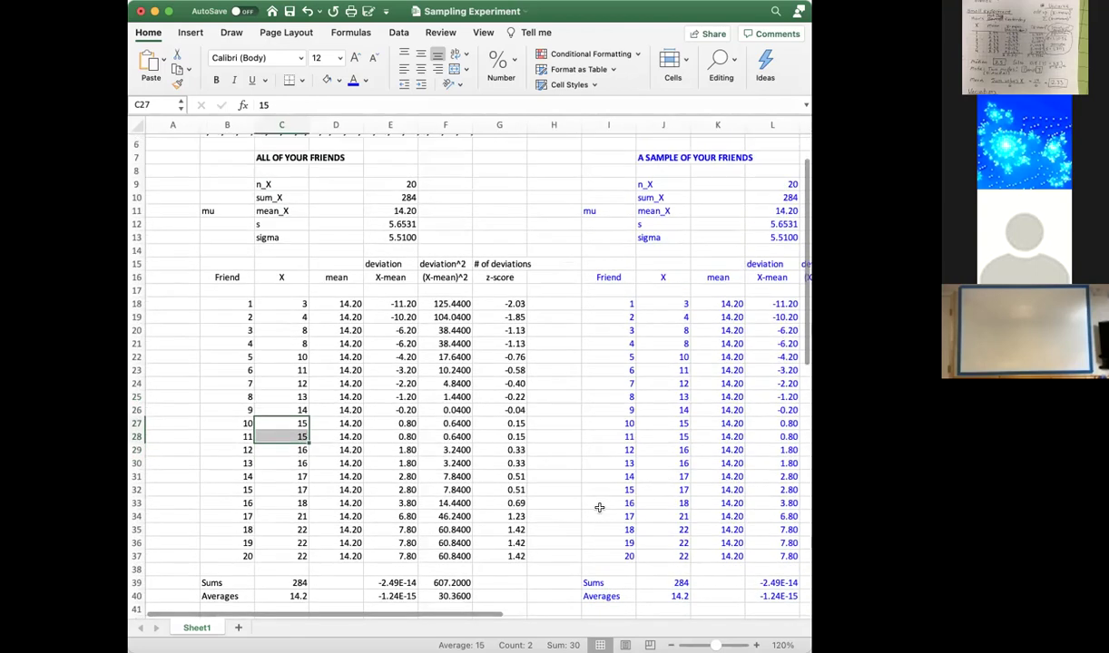
pyautogui.scroll(-1, 599, 507)
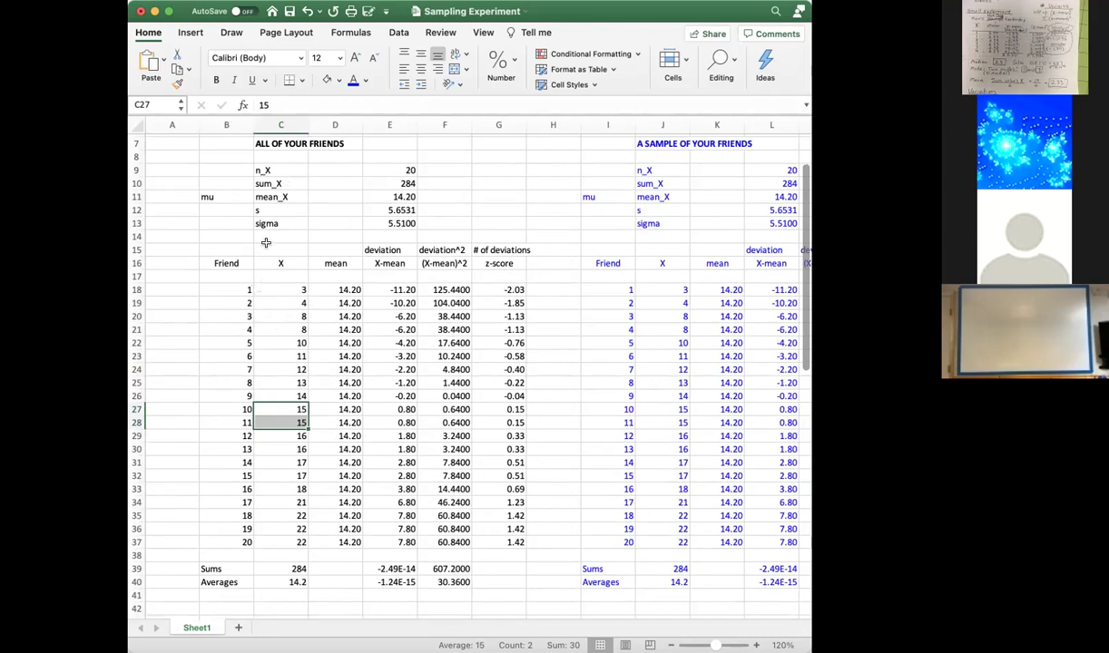
pyautogui.click(287, 290)
pyautogui.moveTo(288, 291); pyautogui.dragTo(289, 542)
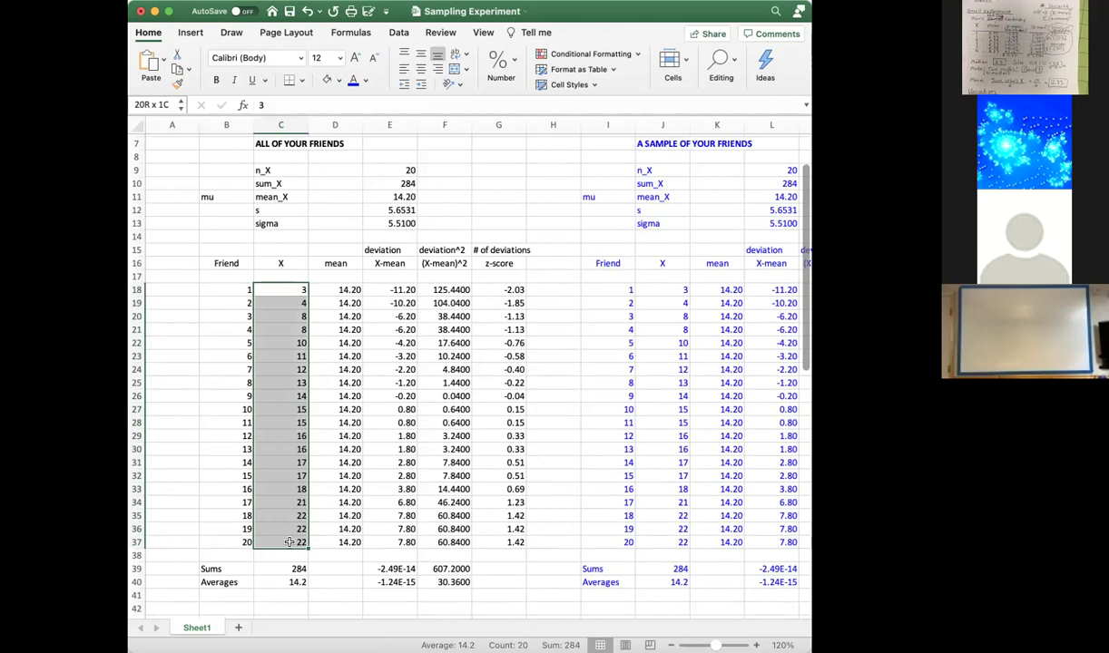
pyautogui.moveTo(289, 542); pyautogui.dragTo(289, 540)
pyautogui.moveTo(263, 169); pyautogui.dragTo(386, 169)
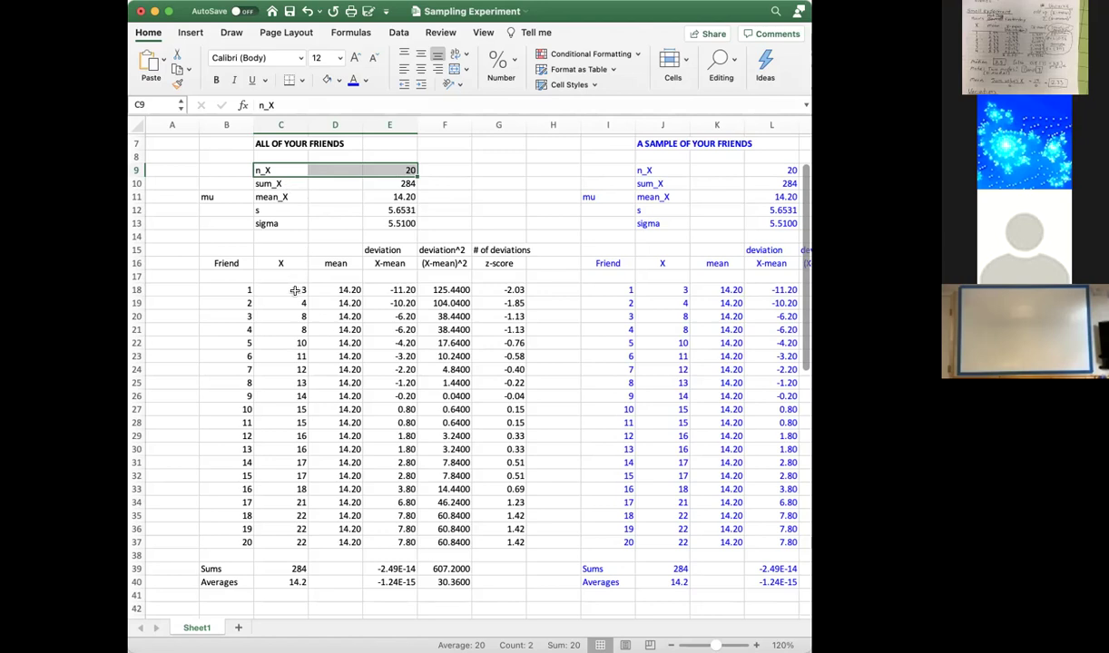
# Compare the X values with the sum_X row and inspect the count and mean formulas in E9 and E11.
pyautogui.moveTo(292, 289); pyautogui.dragTo(295, 542)
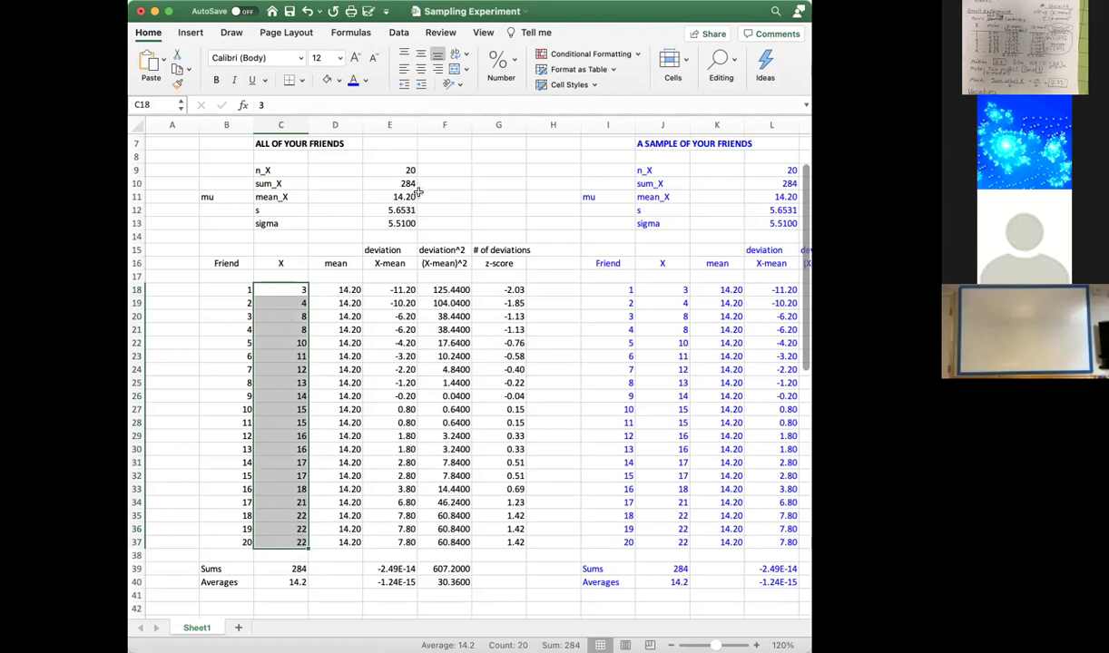
pyautogui.moveTo(295, 182); pyautogui.dragTo(378, 182)
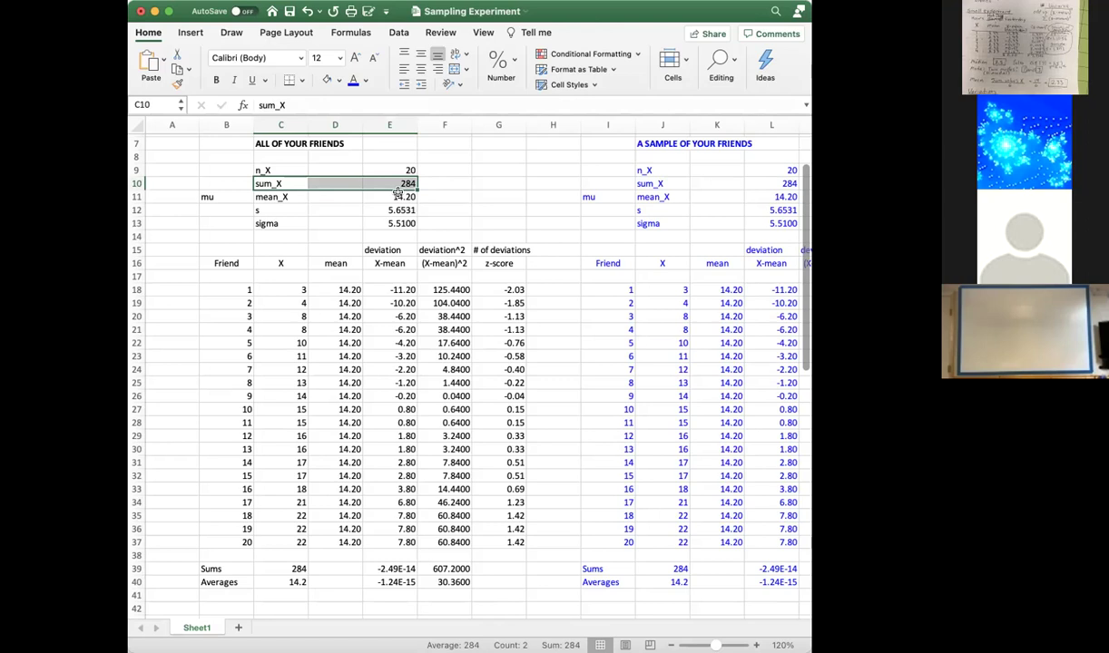
pyautogui.click(426, 183)
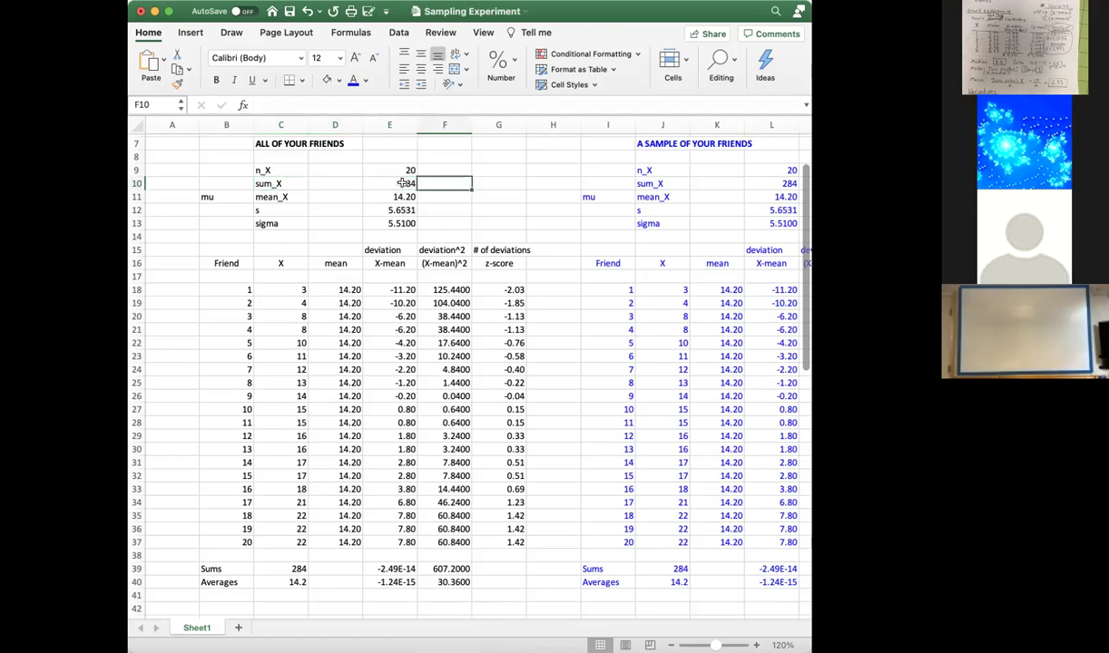
pyautogui.click(399, 183)
pyautogui.click(403, 170)
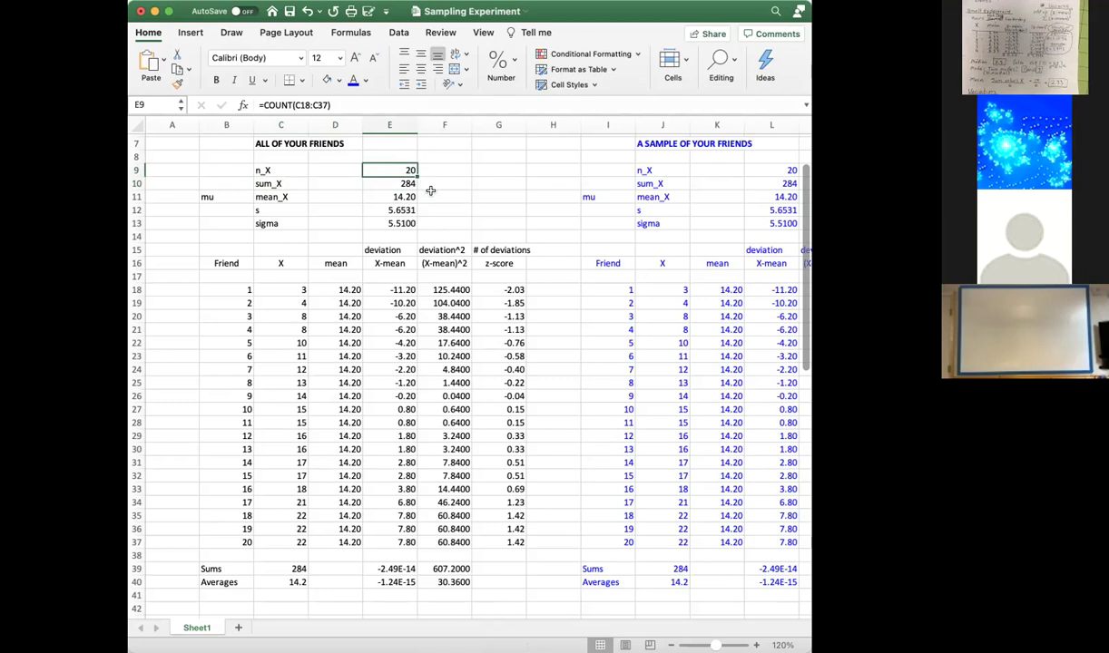
pyautogui.click(404, 196)
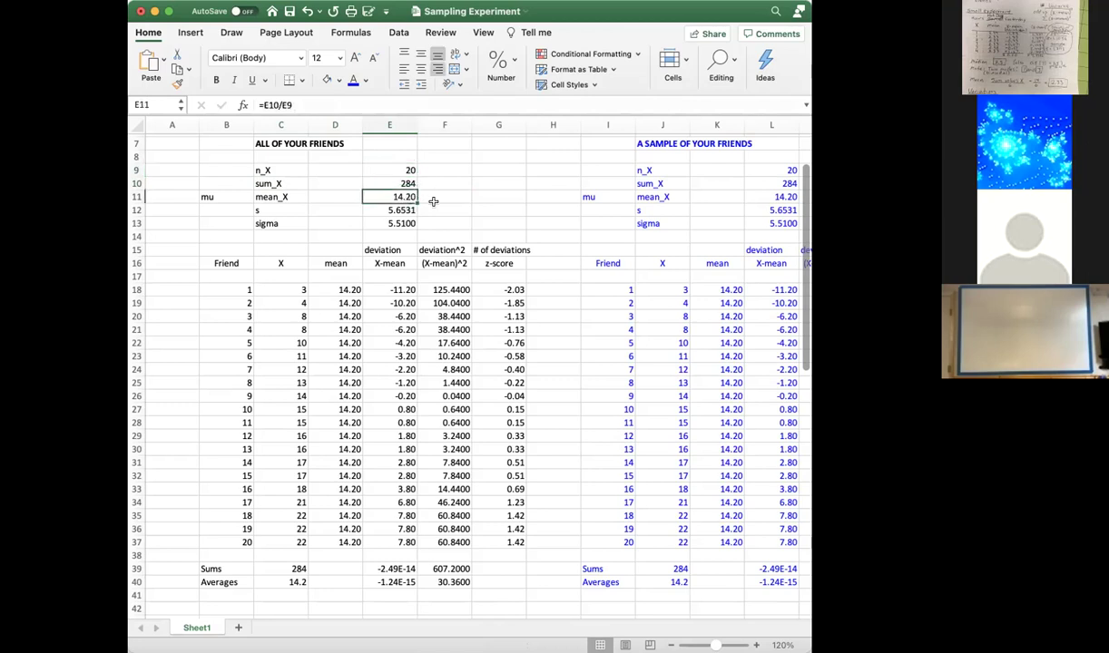
pyautogui.moveTo(283, 194); pyautogui.dragTo(408, 196)
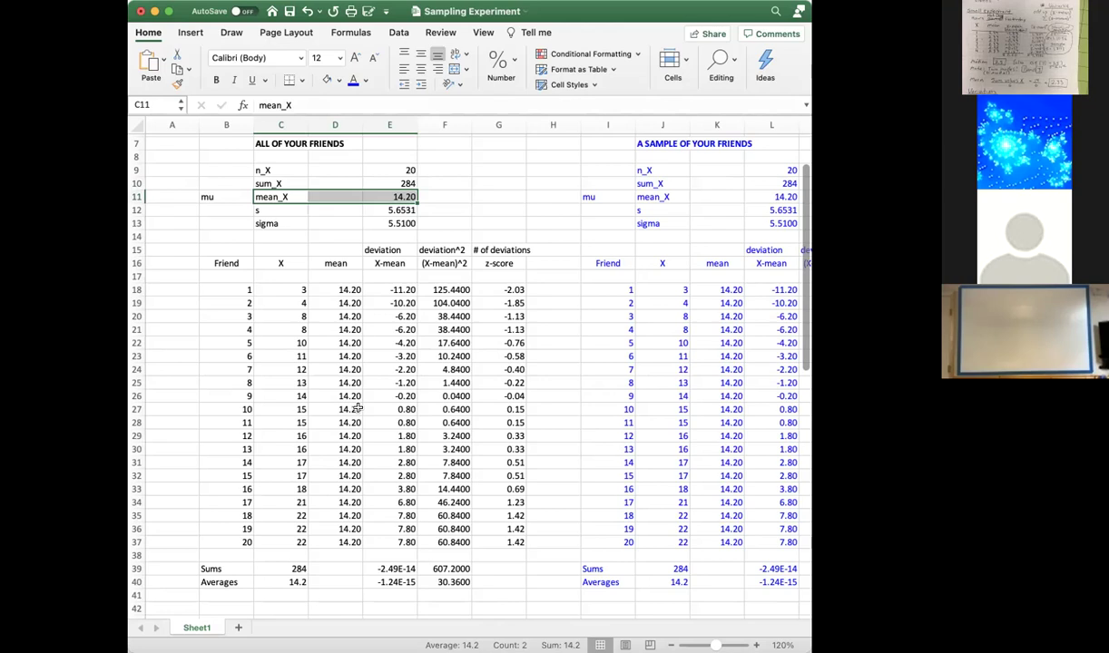
# Inspect the deviation formulas in E18 and E19 with their referenced cells, and highlight friend 15's row in B32:G32.
pyautogui.click(390, 290)
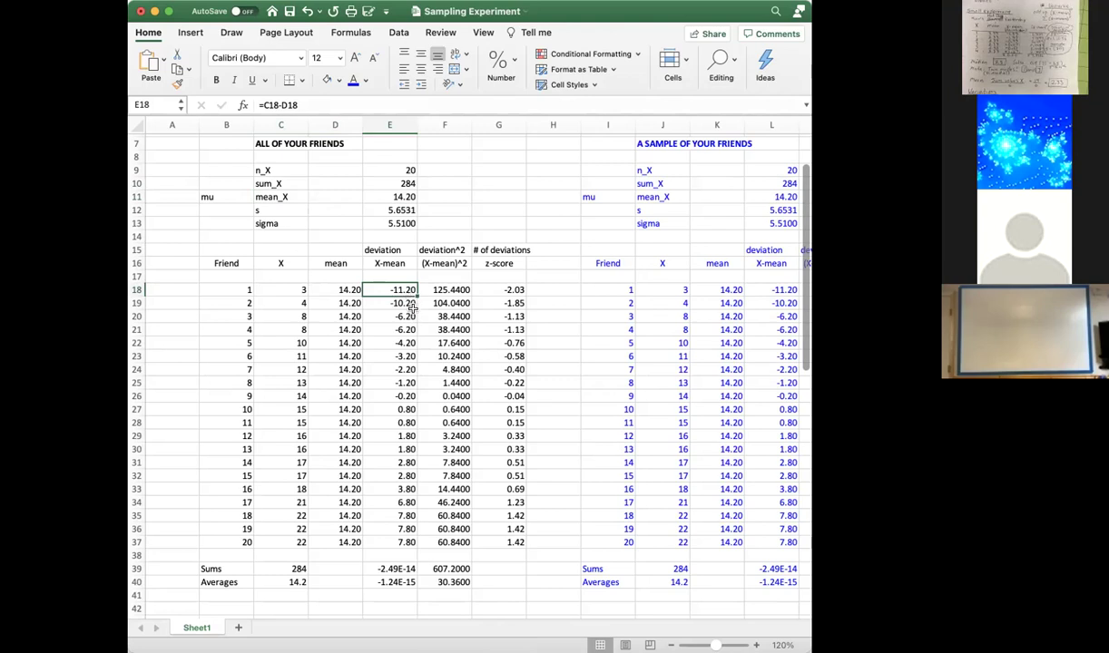
pyautogui.click(290, 304)
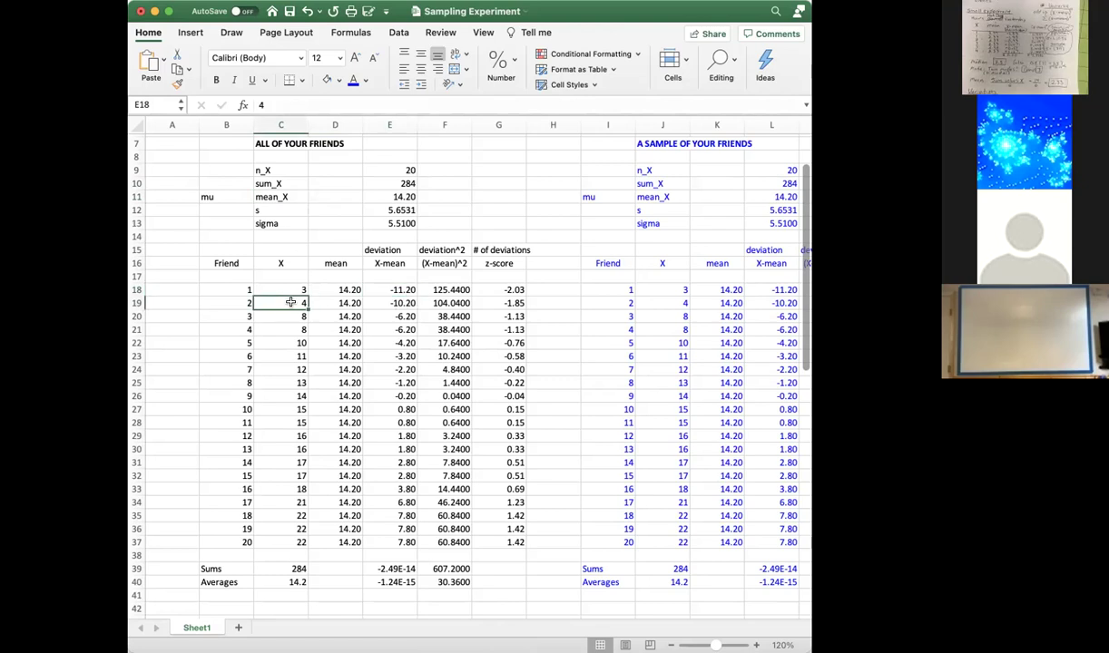
pyautogui.click(392, 302)
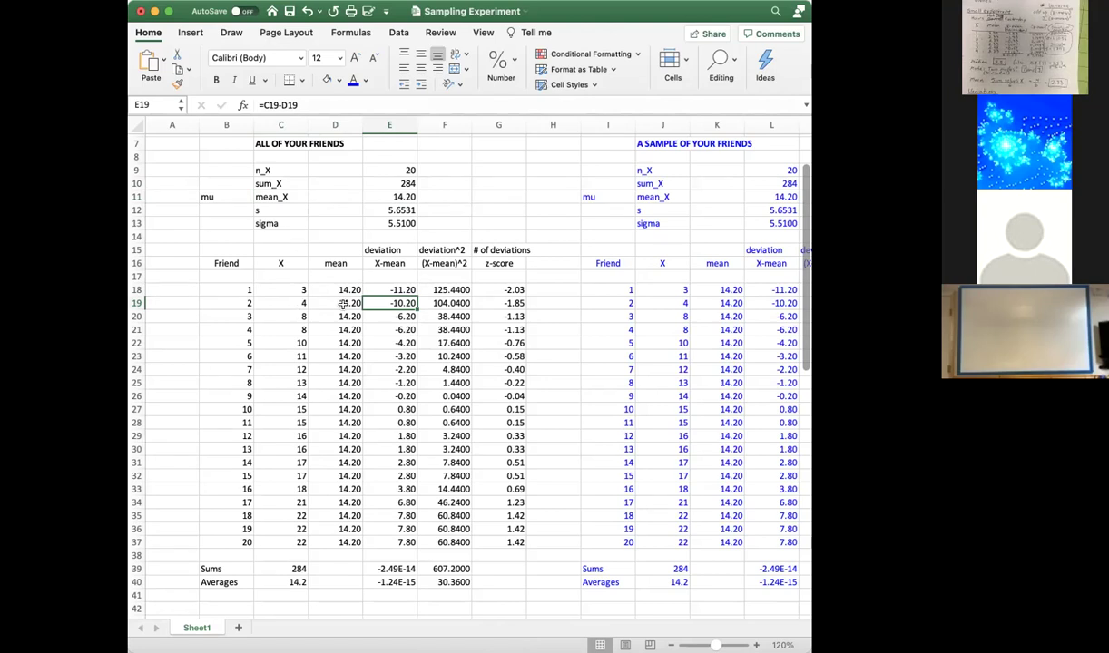
pyautogui.click(334, 104)
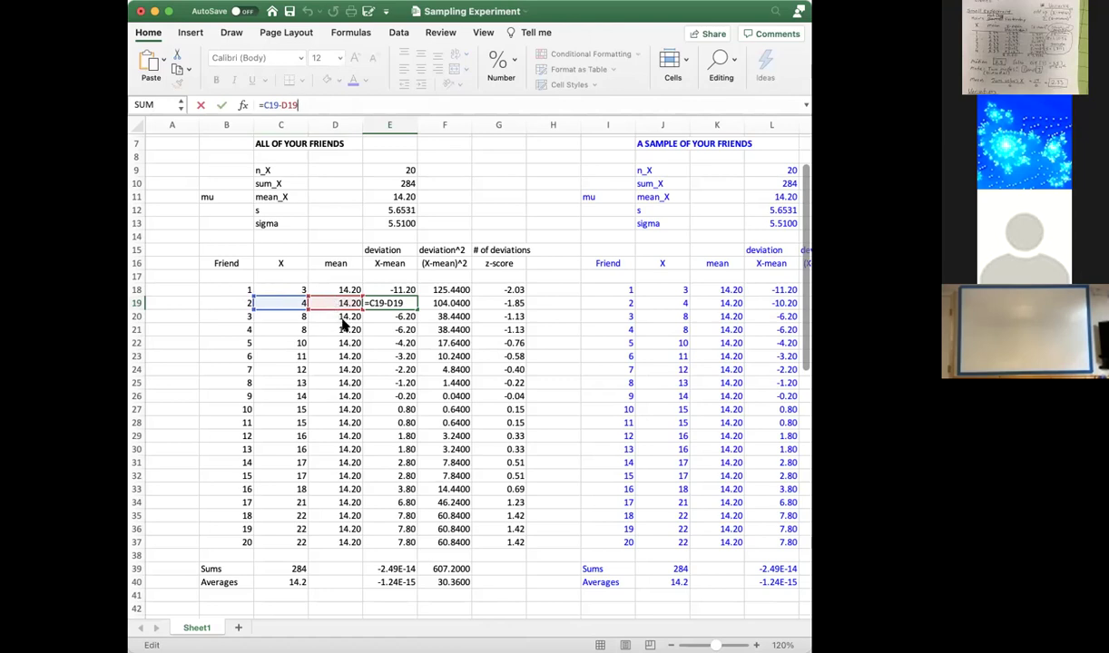
pyautogui.press('Return')
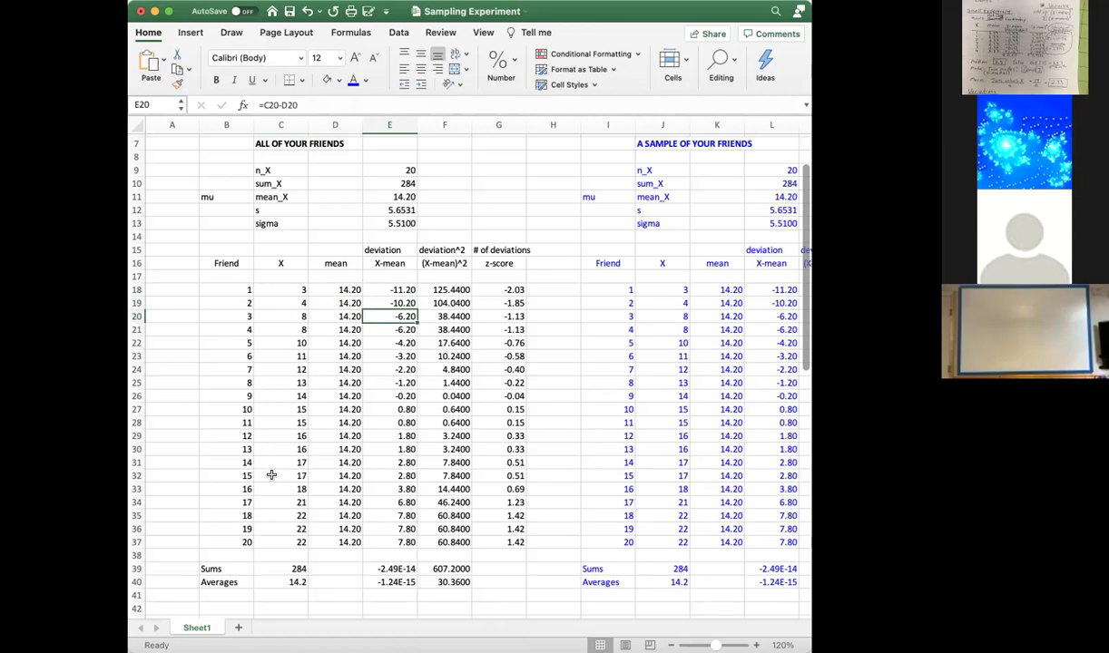
pyautogui.moveTo(241, 475); pyautogui.dragTo(494, 475)
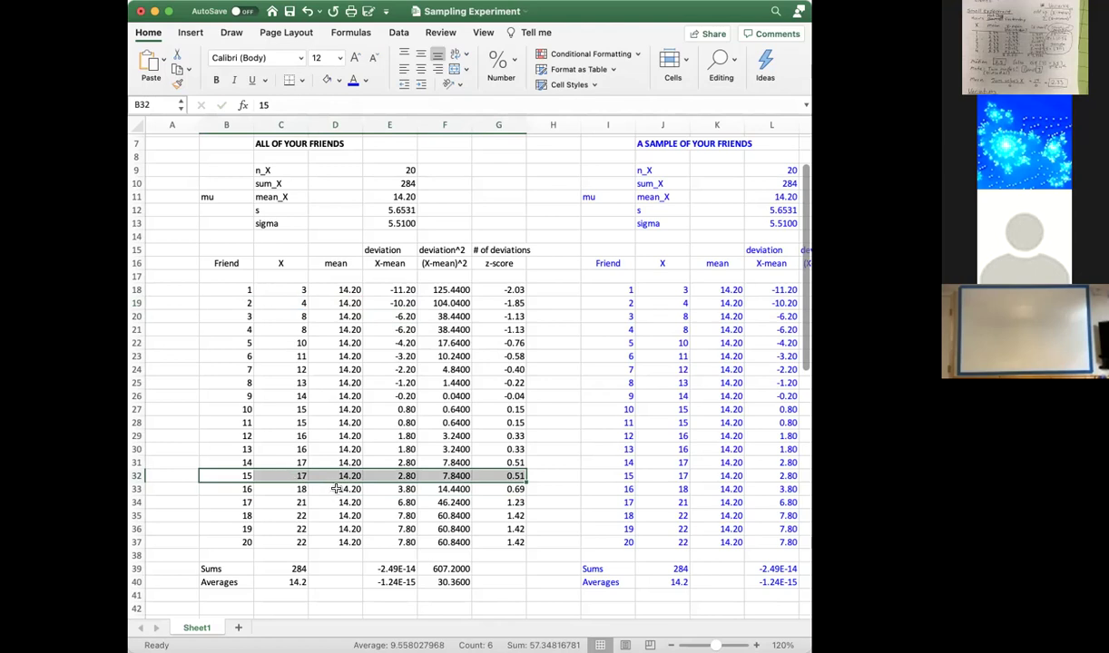
# Highlight the deviations from the mean in column E and make the deviation heading in E15 bold.
pyautogui.click(396, 477)
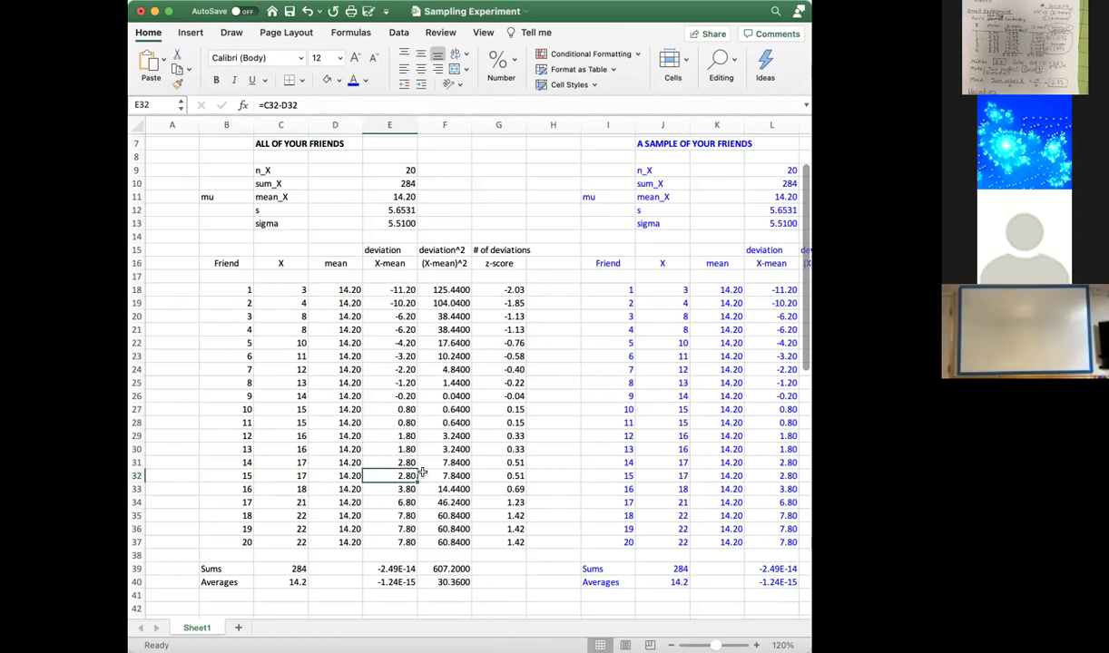
pyautogui.moveTo(401, 288); pyautogui.dragTo(404, 530)
pyautogui.click(395, 250)
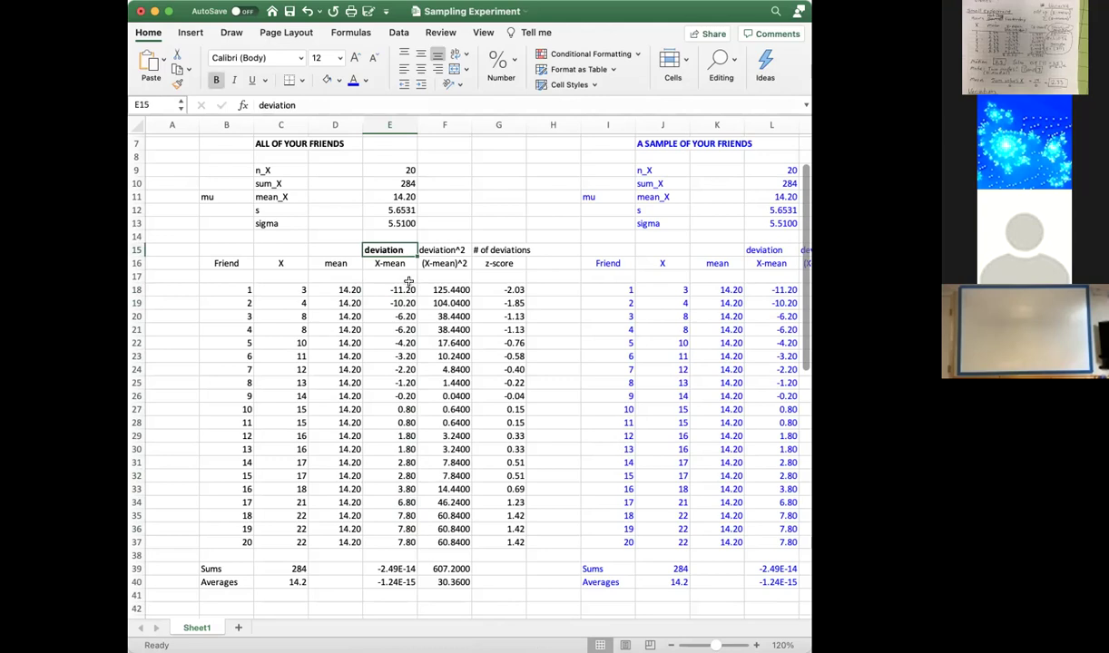
# Review the full list of deviations in E18:E37 and inspect the formula for their sum in E39.
pyautogui.moveTo(396, 290); pyautogui.dragTo(399, 544)
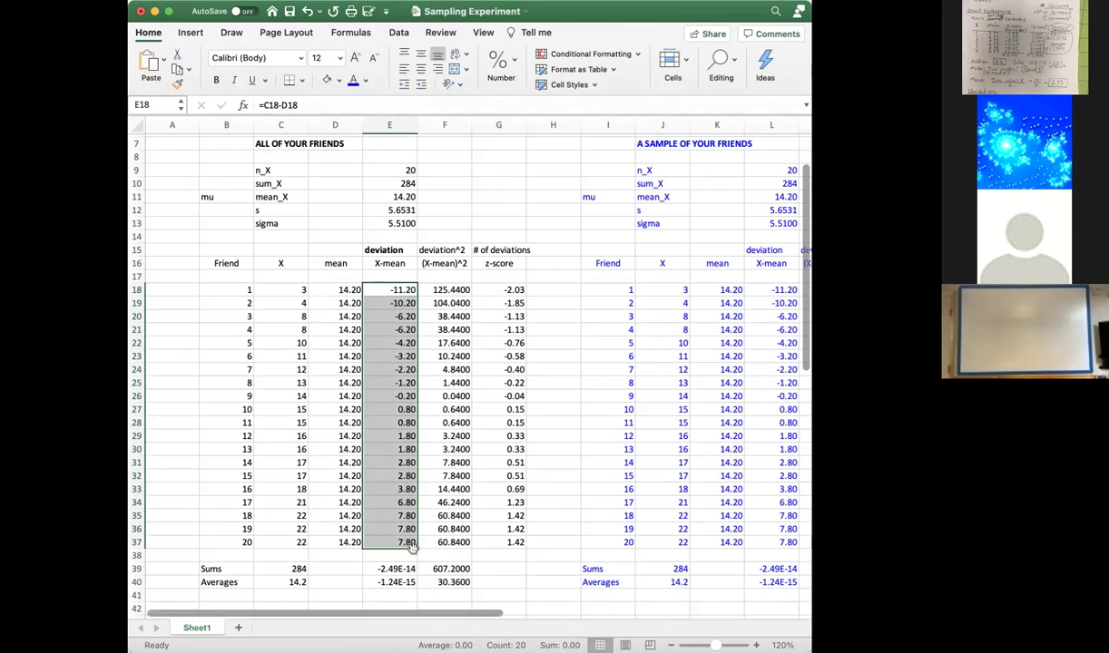
pyautogui.click(402, 569)
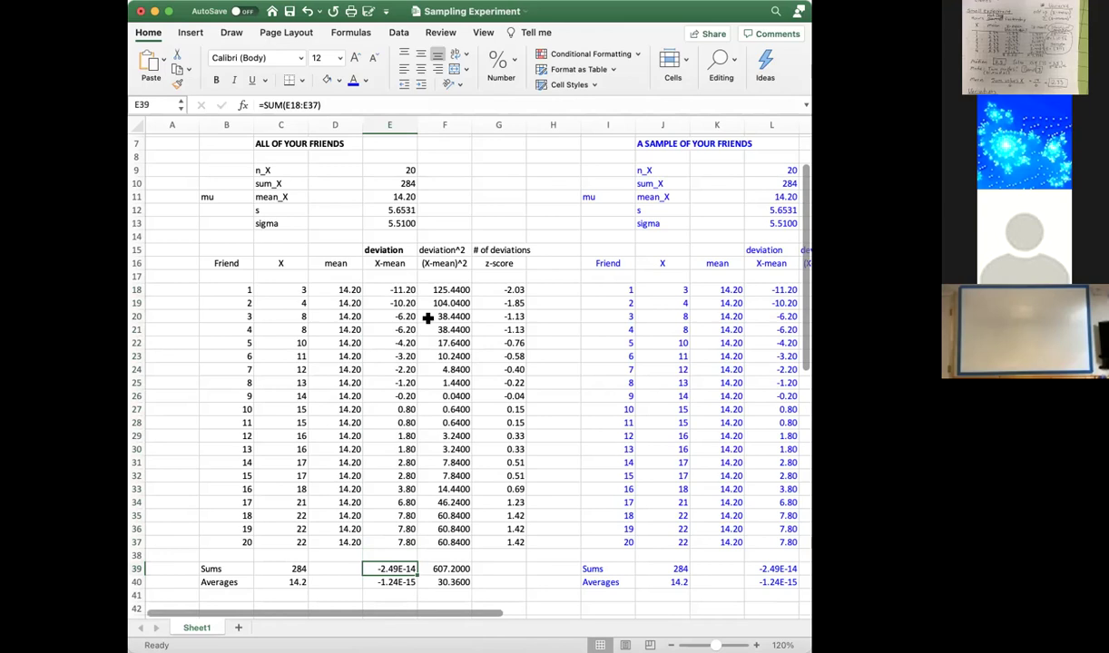
pyautogui.moveTo(395, 289); pyautogui.dragTo(394, 542)
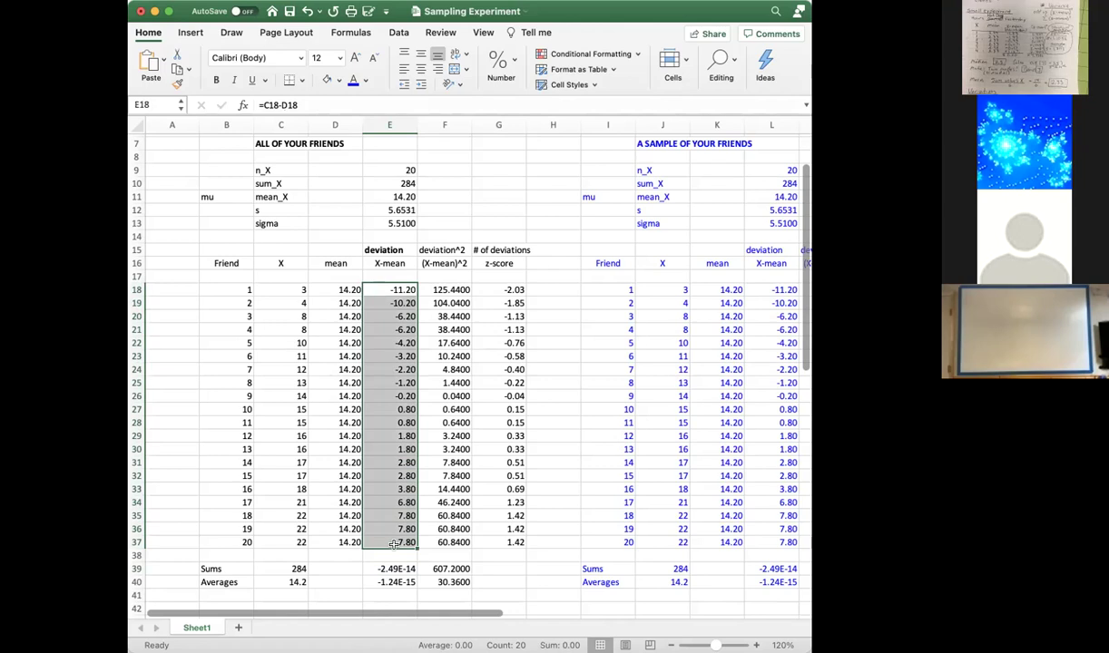
pyautogui.click(401, 569)
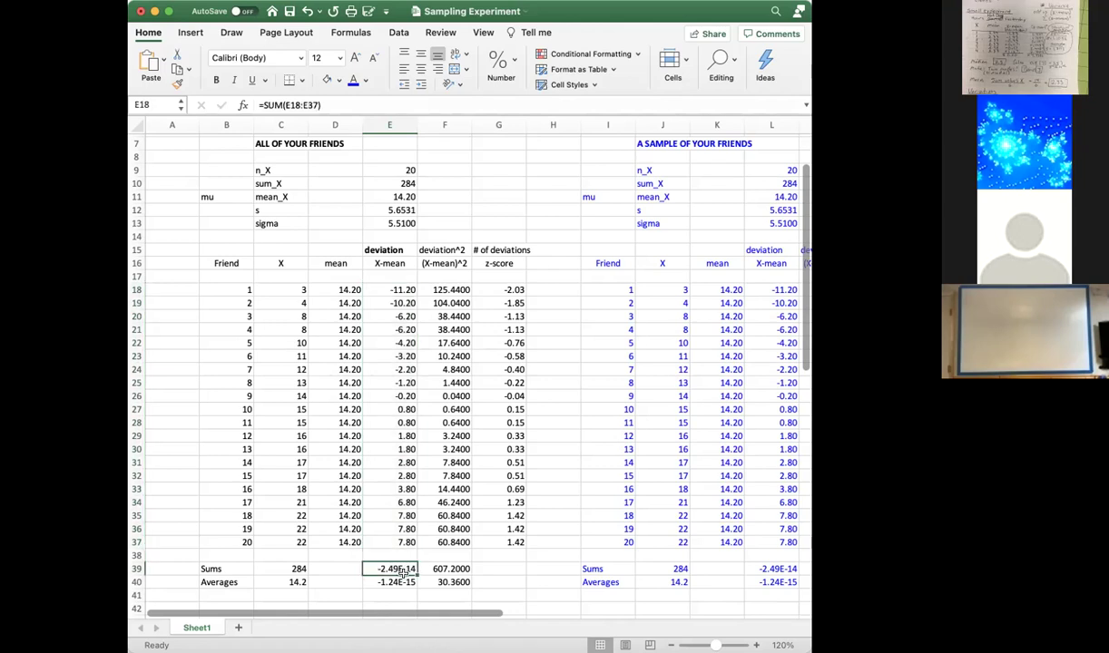
# Format the sum and average of the deviations in E39:E40 as numbers with two decimal places.
pyautogui.moveTo(401, 569); pyautogui.dragTo(399, 582)
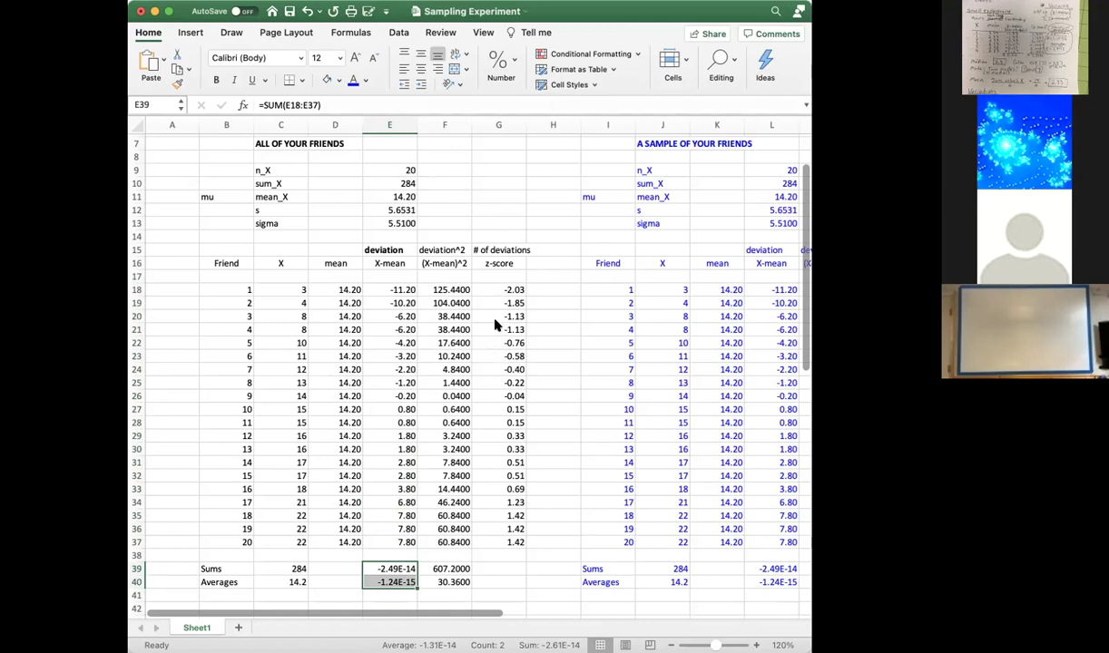
pyautogui.hotkey('ctrl', 'shift', '1')
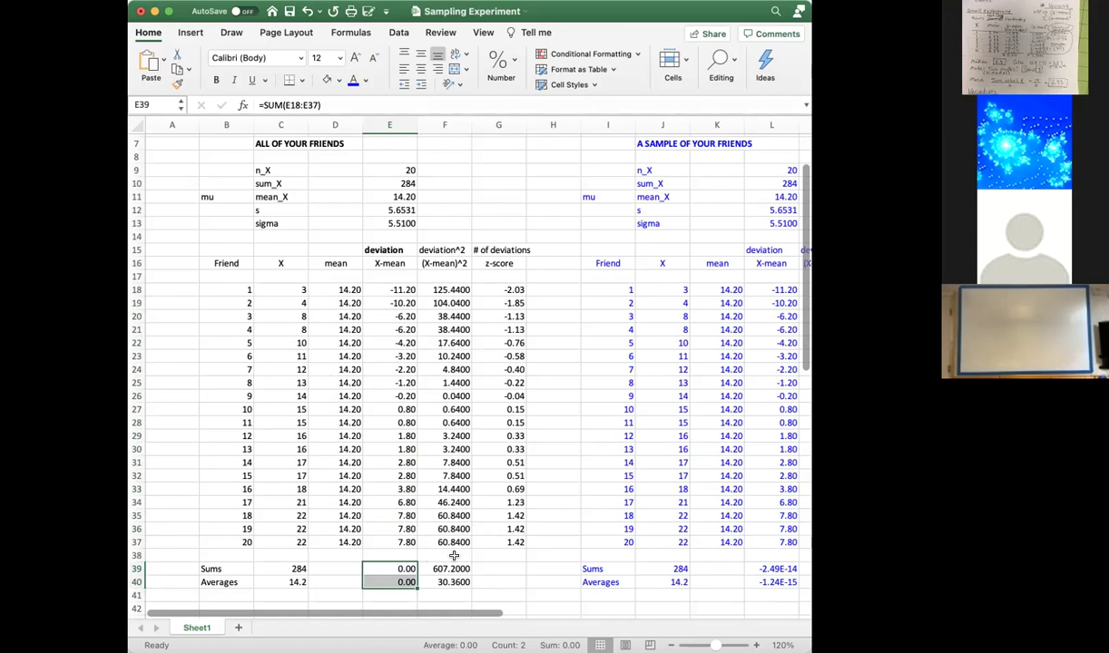
pyautogui.click(338, 555)
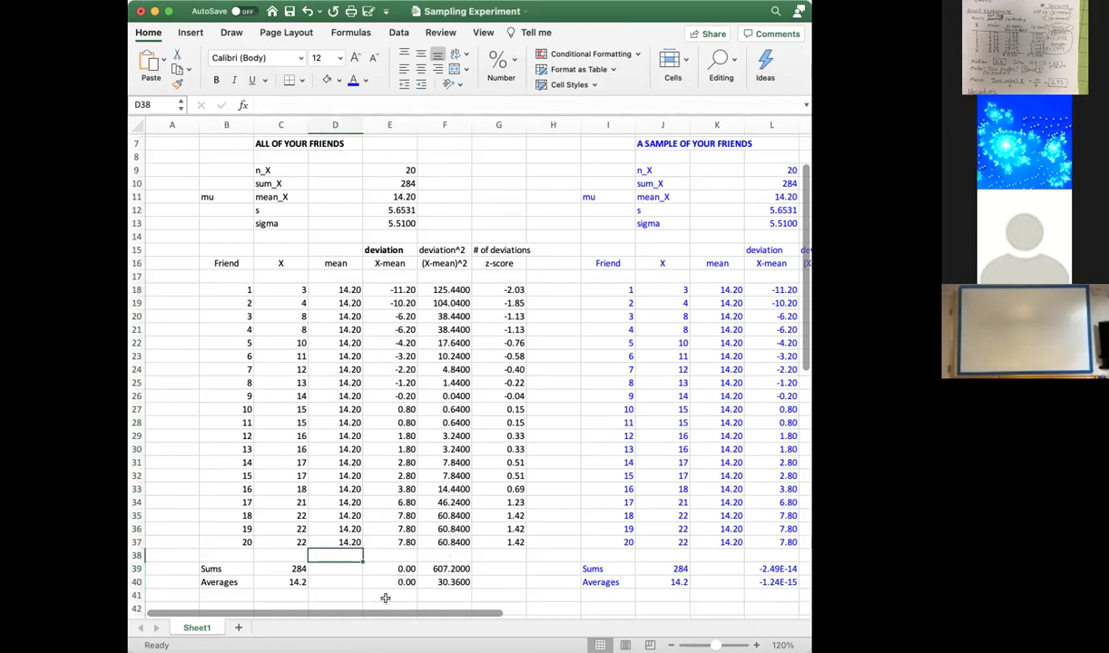
# Make the deviation^2 heading in F15 bold and inspect the squaring formula in F18 with its referenced cell.
pyautogui.click(449, 251)
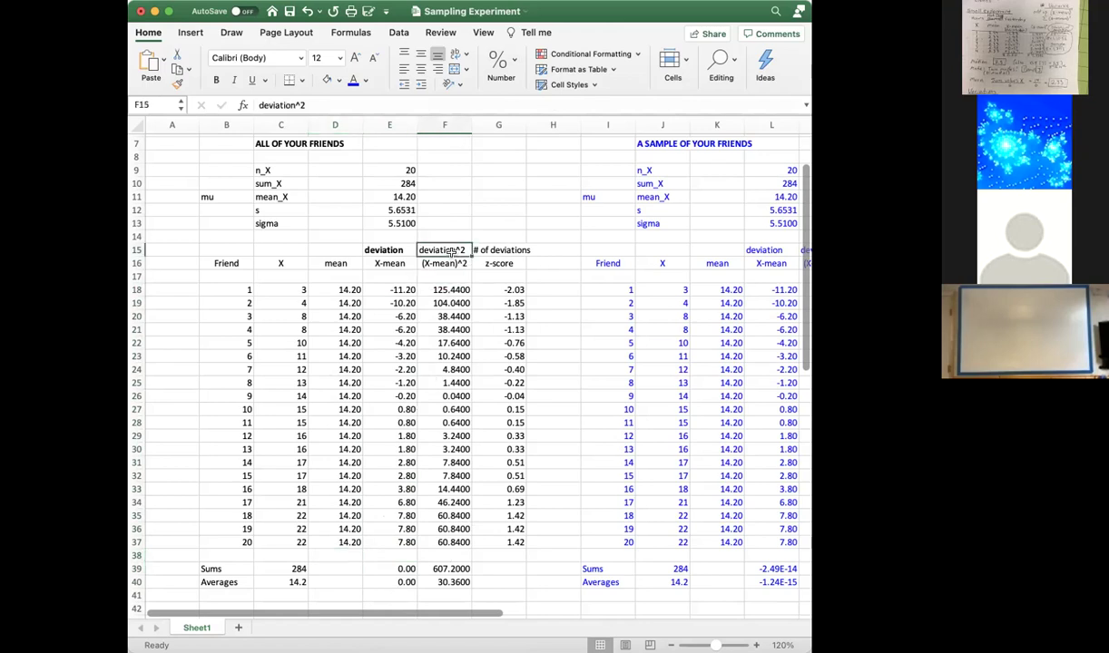
pyautogui.press('super+b')
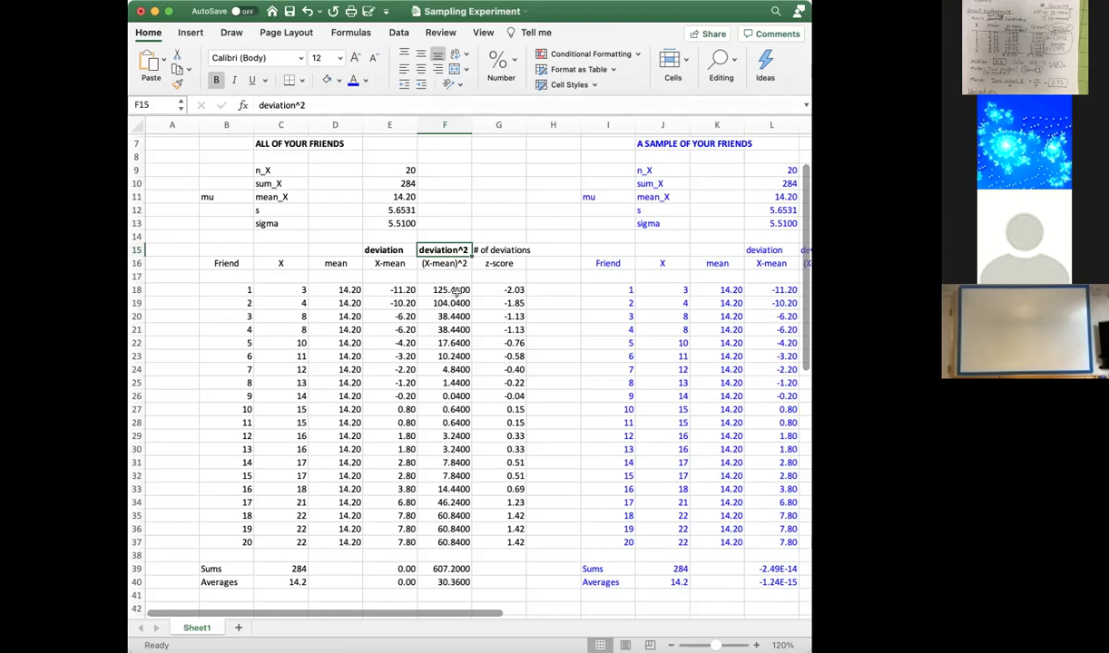
pyautogui.click(459, 288)
pyautogui.press('F2')
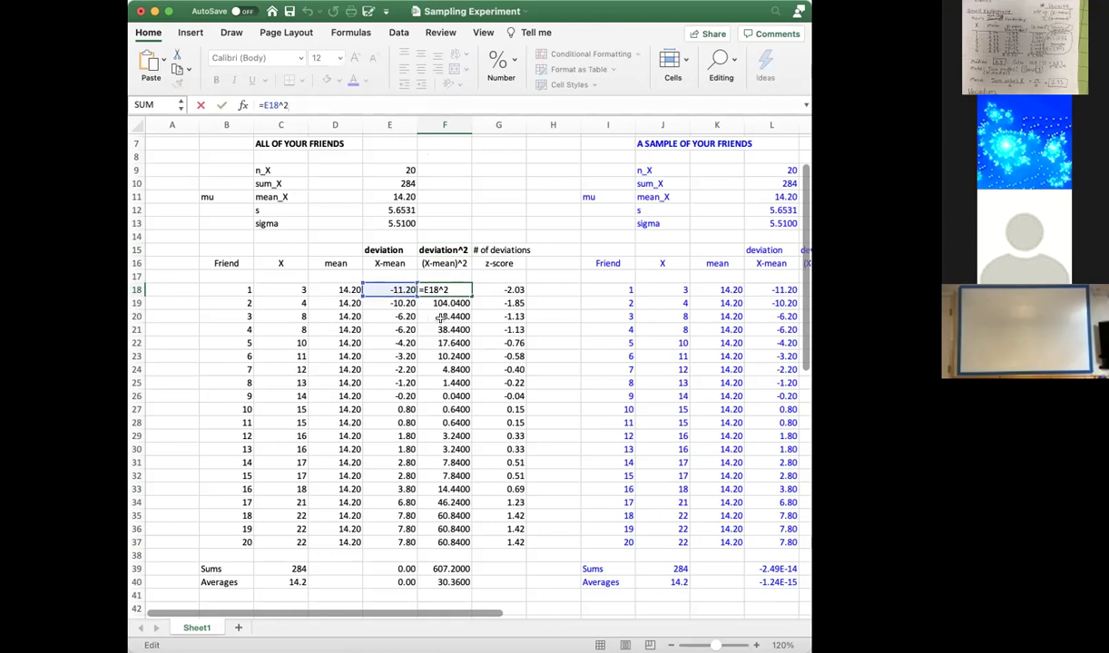
pyautogui.press('Return')
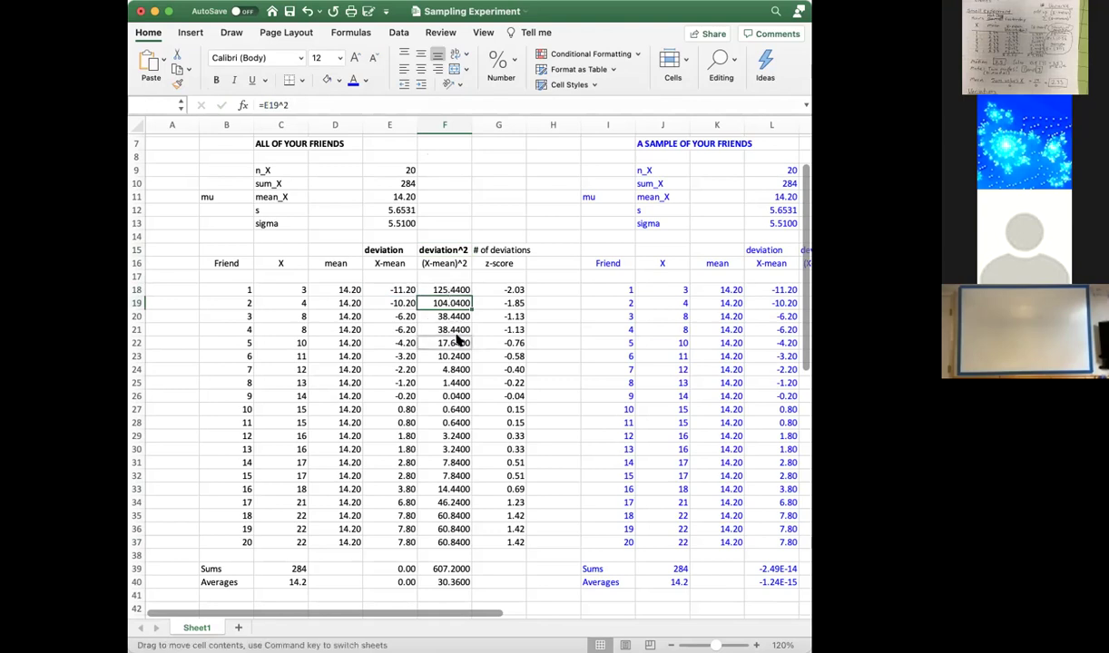
pyautogui.click(459, 291)
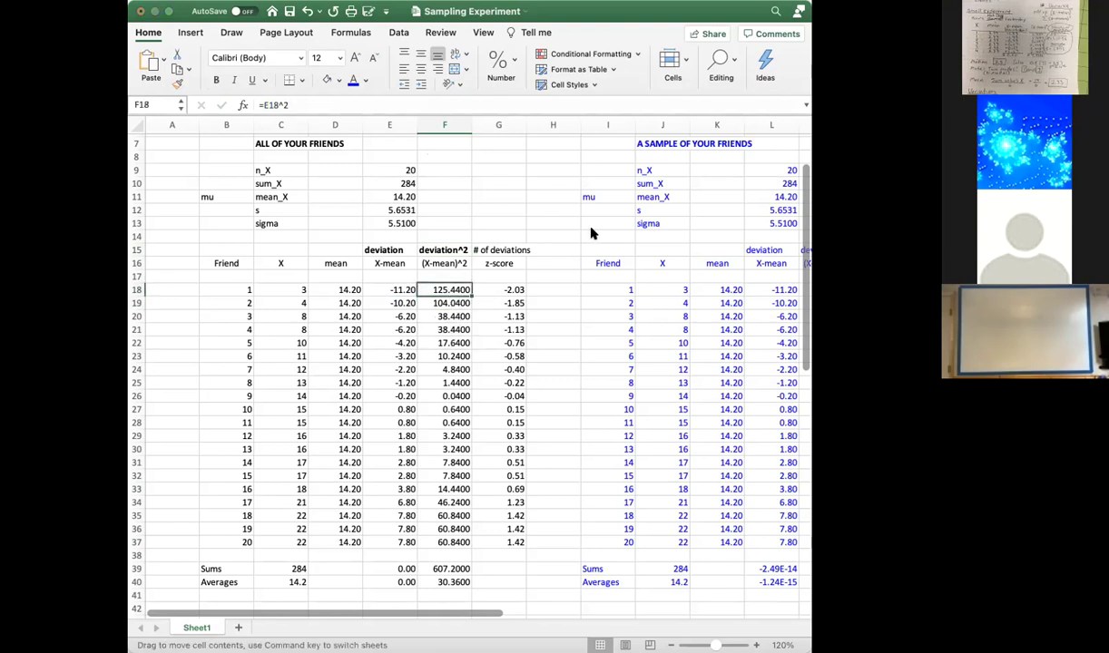
pyautogui.click(458, 289)
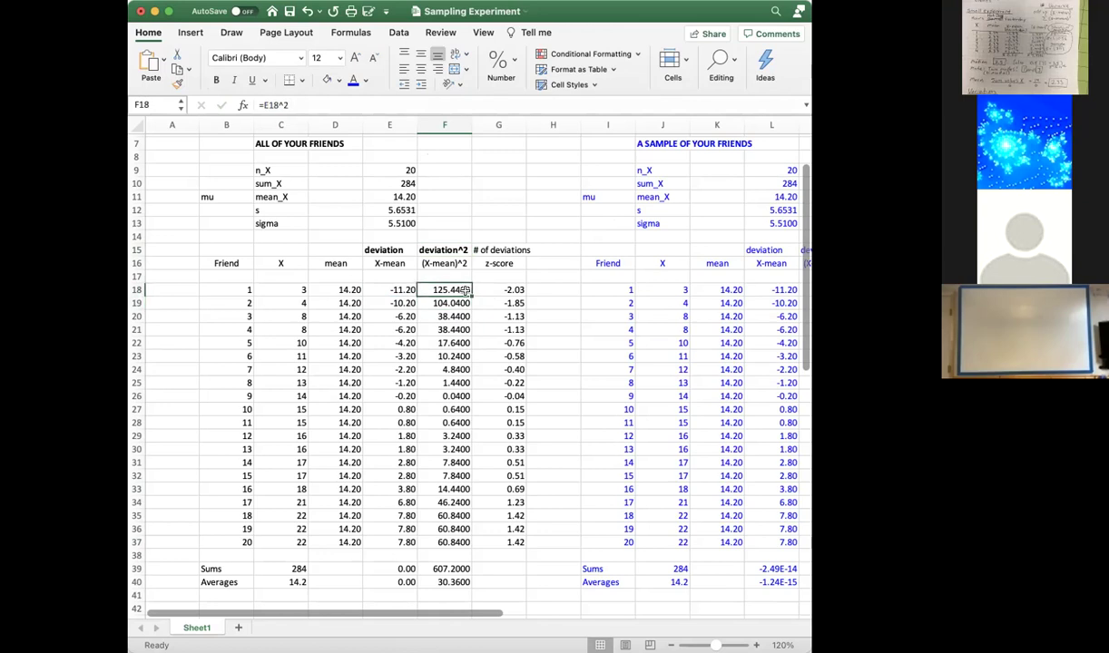
# Review the squared deviations in F18:F37 and compare them with their sum formula in F39.
pyautogui.moveTo(443, 291); pyautogui.dragTo(435, 539)
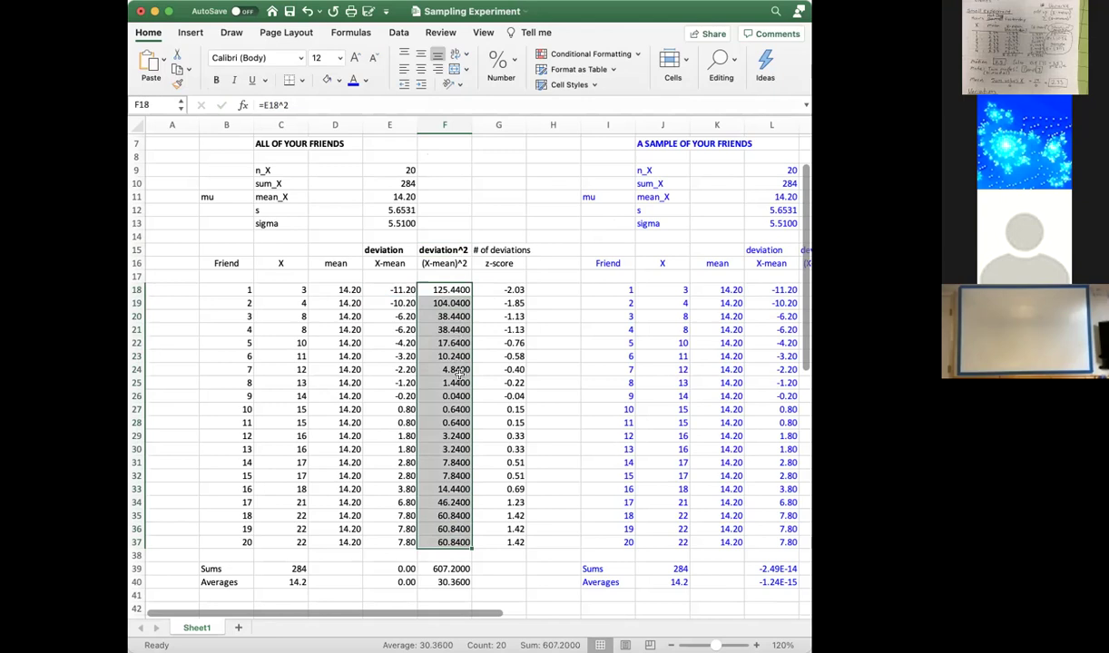
pyautogui.click(444, 566)
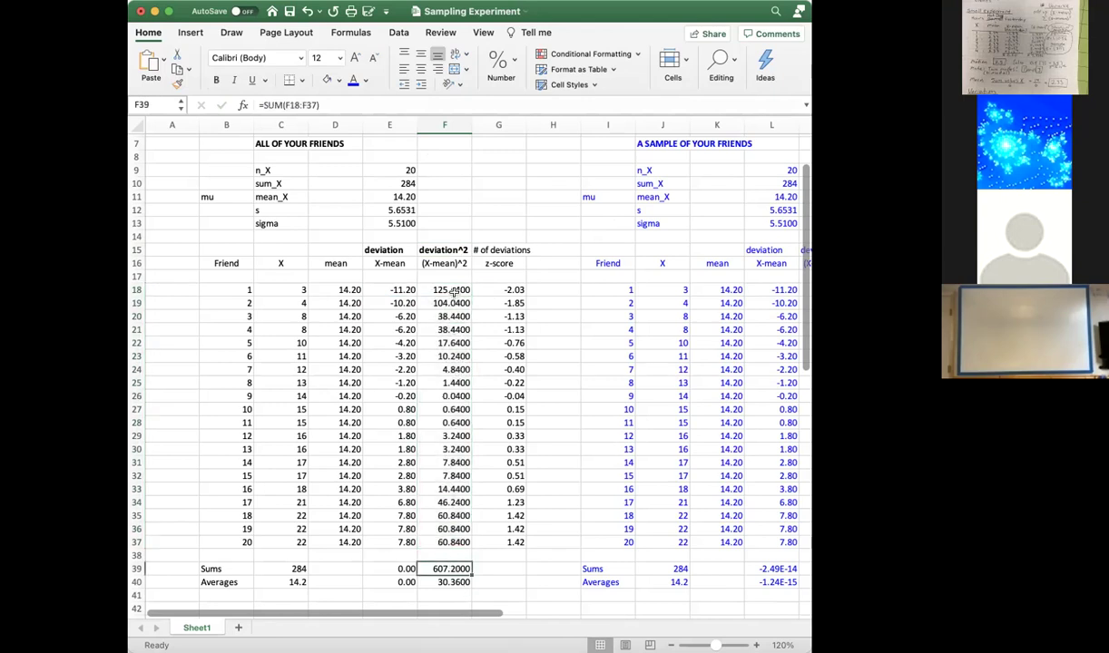
pyautogui.moveTo(434, 288); pyautogui.dragTo(448, 541)
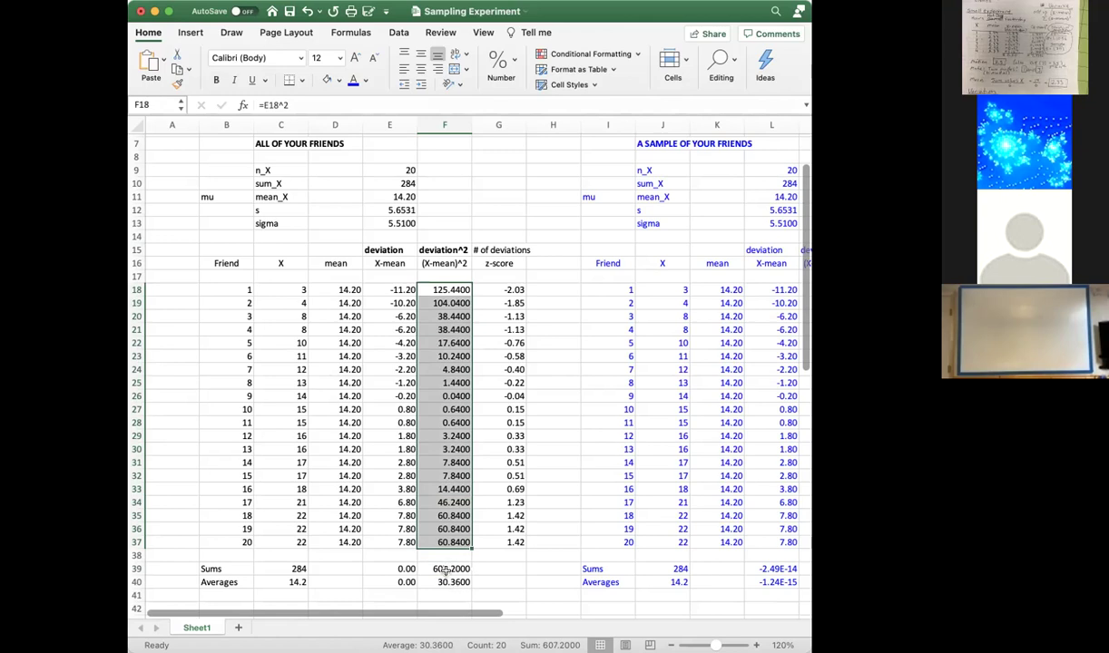
pyautogui.click(445, 569)
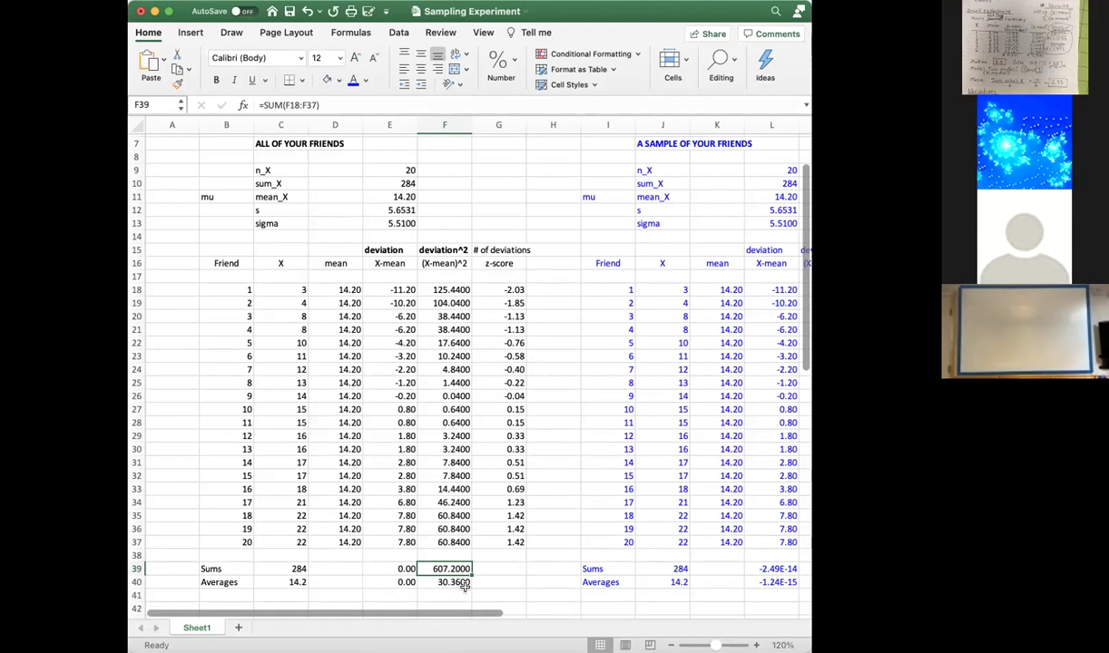
# Label the s value with "sample" in F12 and the sigma value with "population" in F13.
pyautogui.click(409, 210)
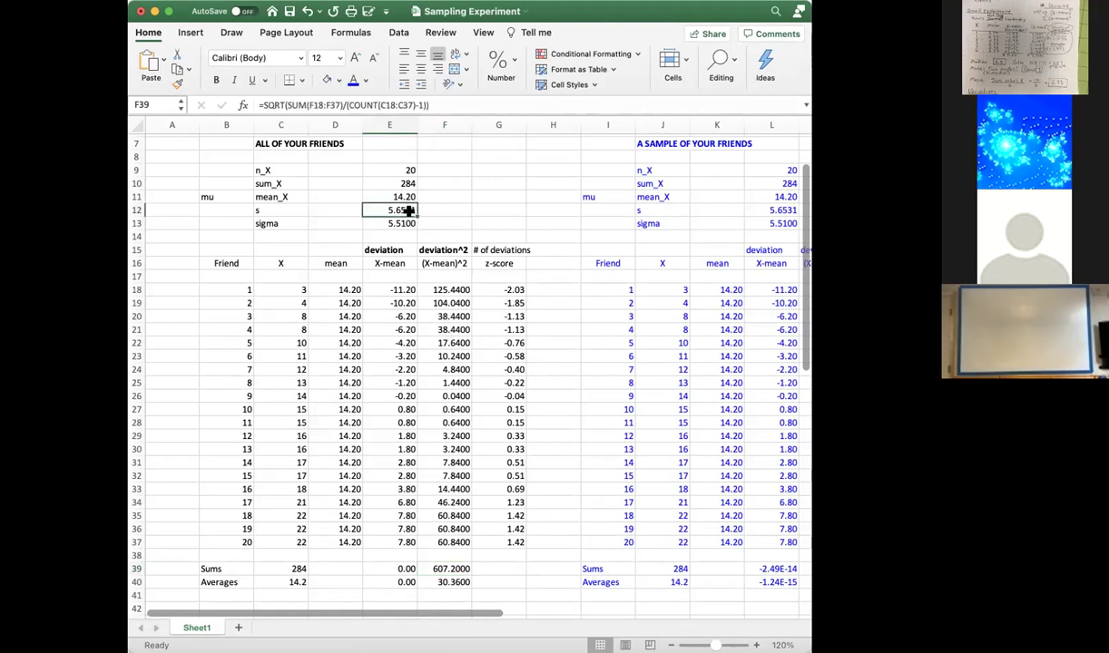
pyautogui.moveTo(410, 215); pyautogui.dragTo(403, 224)
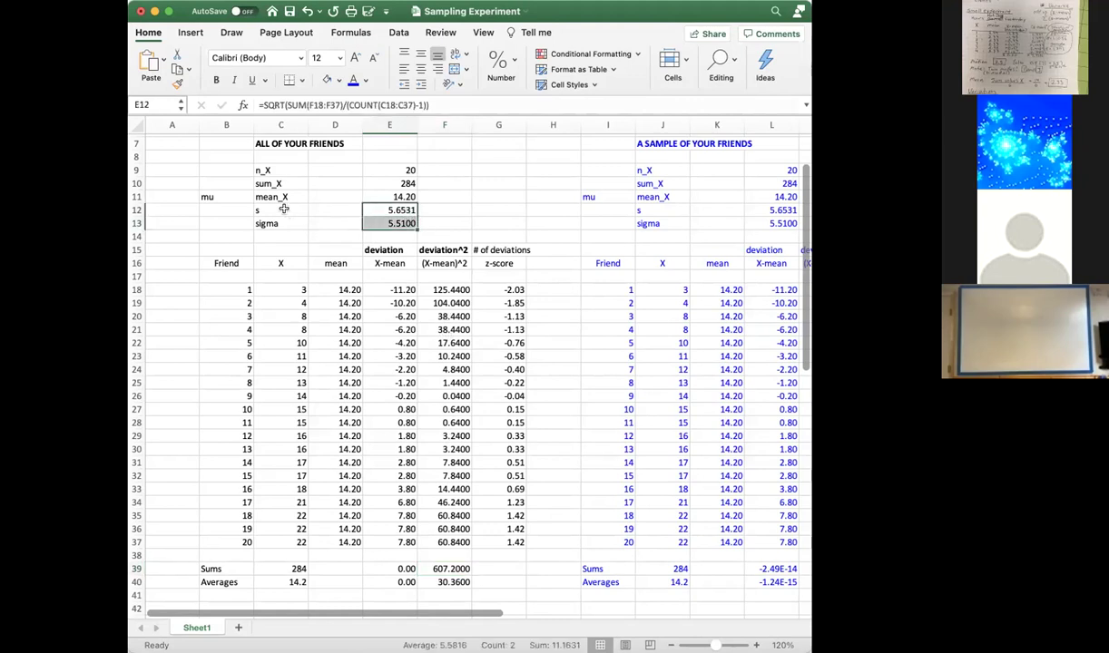
pyautogui.click(447, 210)
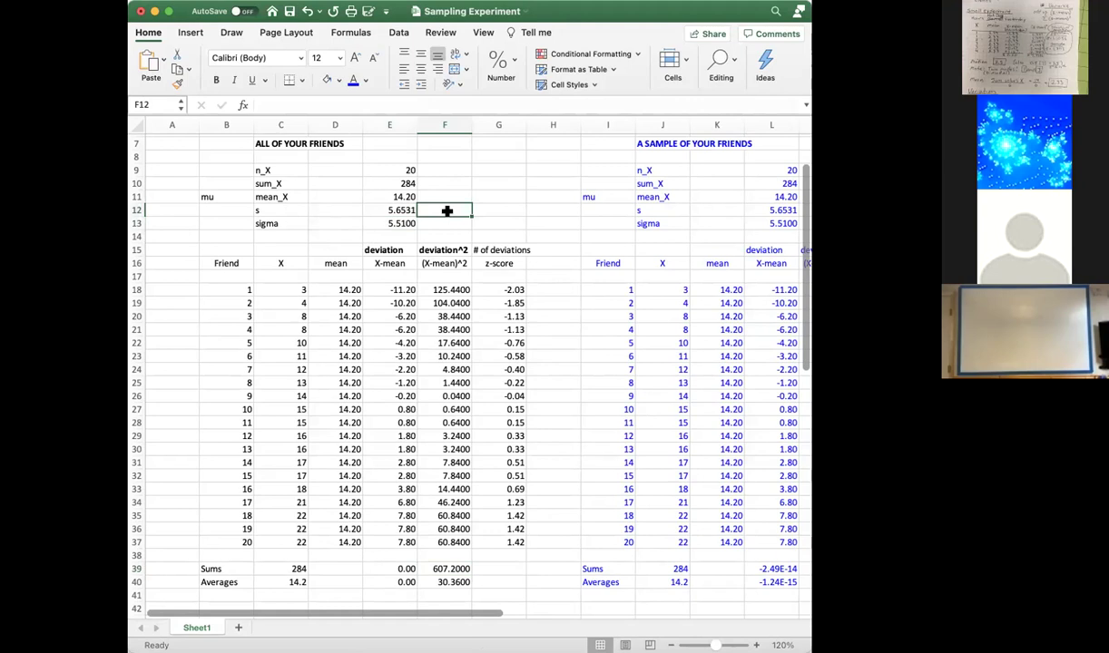
pyautogui.press('Down')
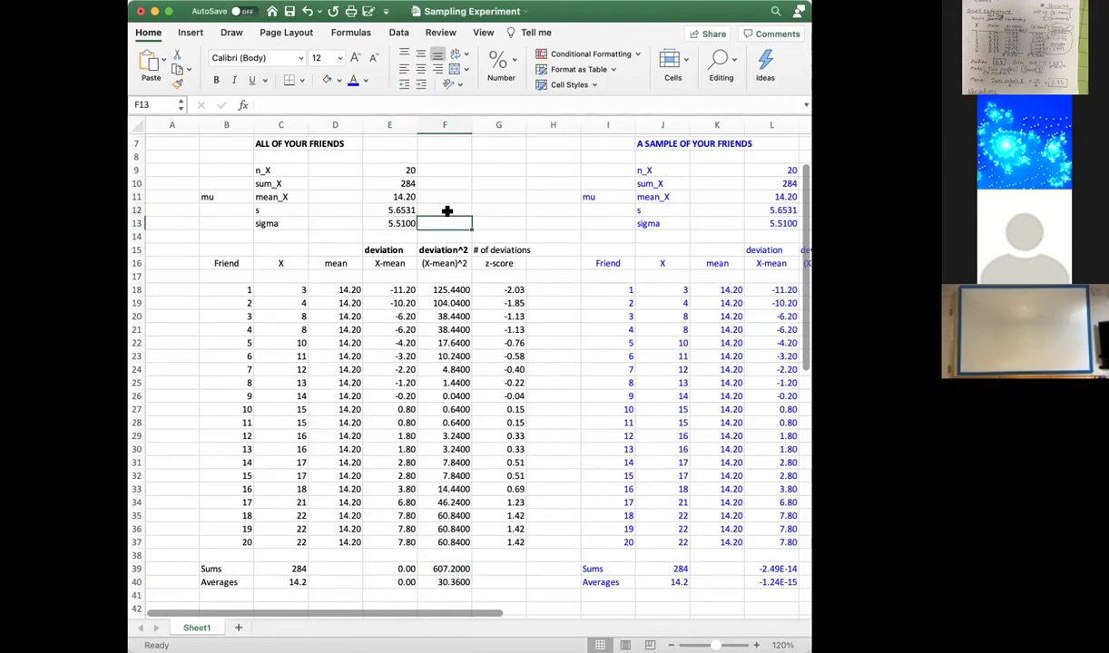
pyautogui.write('po')
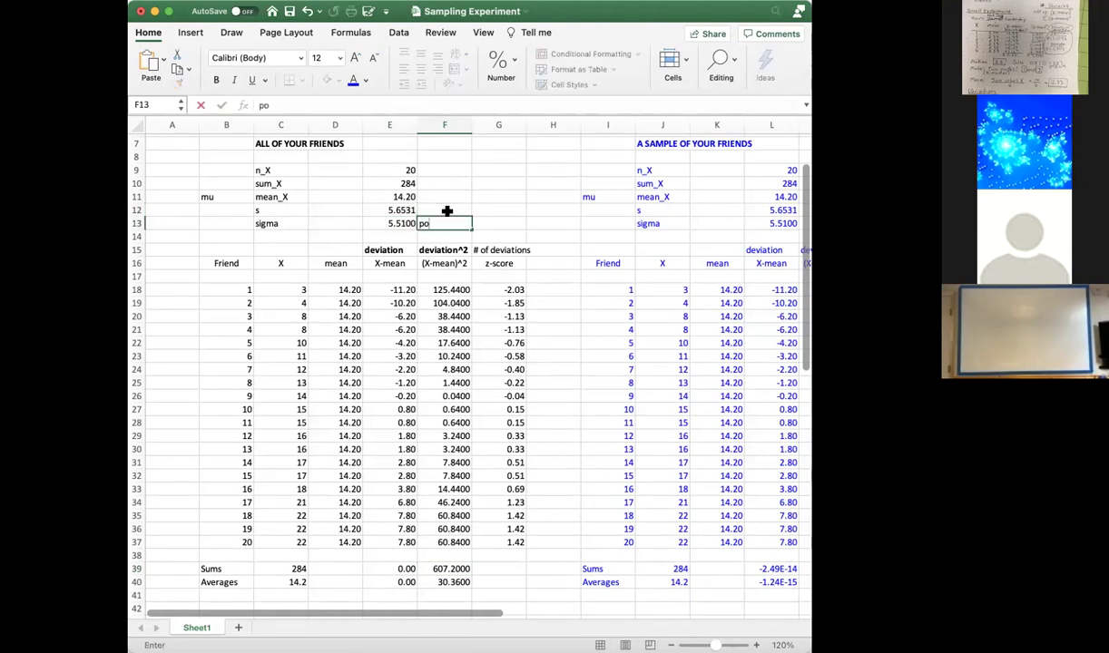
pyautogui.write('pulation')
pyautogui.click(448, 210)
pyautogui.write('s')
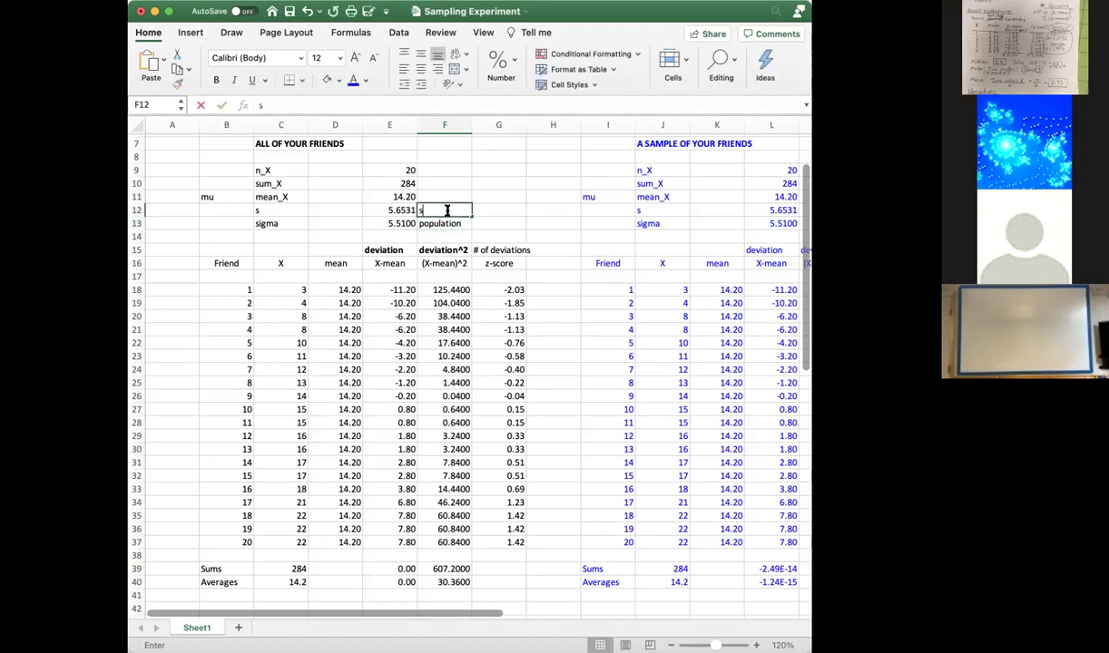
pyautogui.write('ample')
pyautogui.press('Return')
# Inspect the sigma formula in E13 with its population label and the mean formula in E11.
pyautogui.click(396, 222)
pyautogui.moveTo(396, 221); pyautogui.dragTo(423, 221)
pyautogui.scroll(1, 420, 225)
pyautogui.scroll(-1, 420, 227)
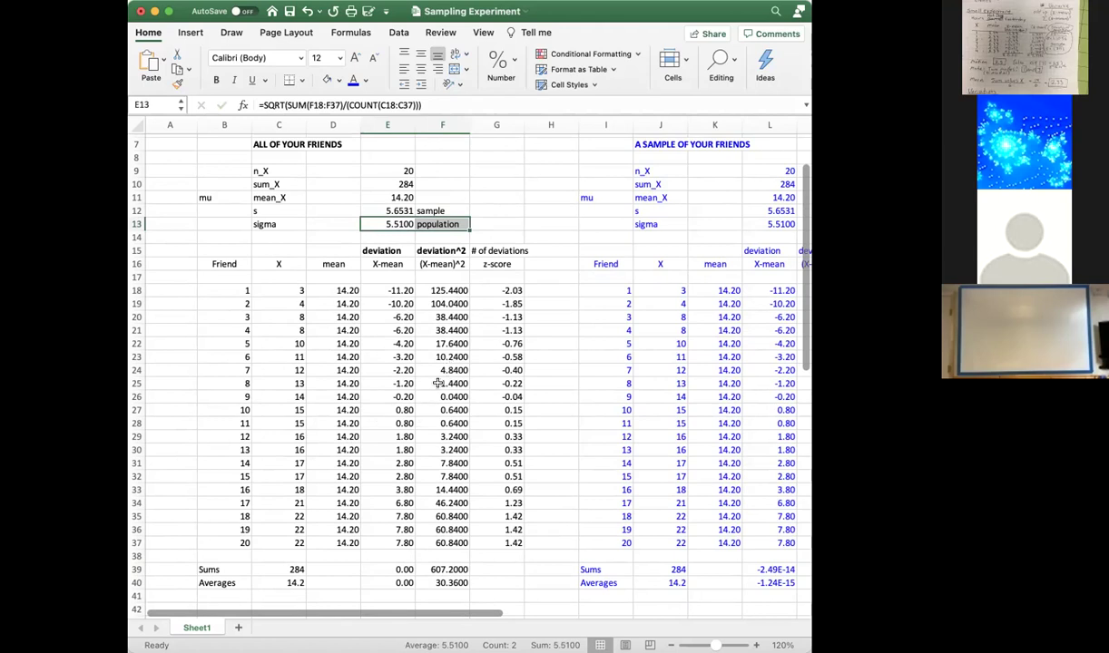
pyautogui.click(392, 196)
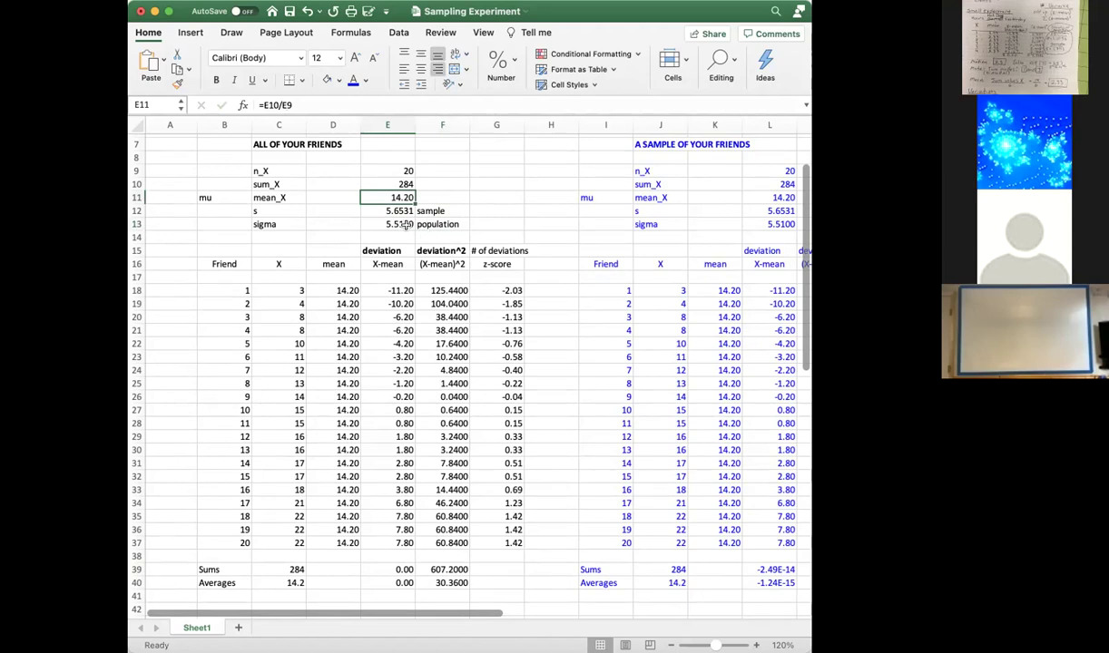
pyautogui.click(406, 226)
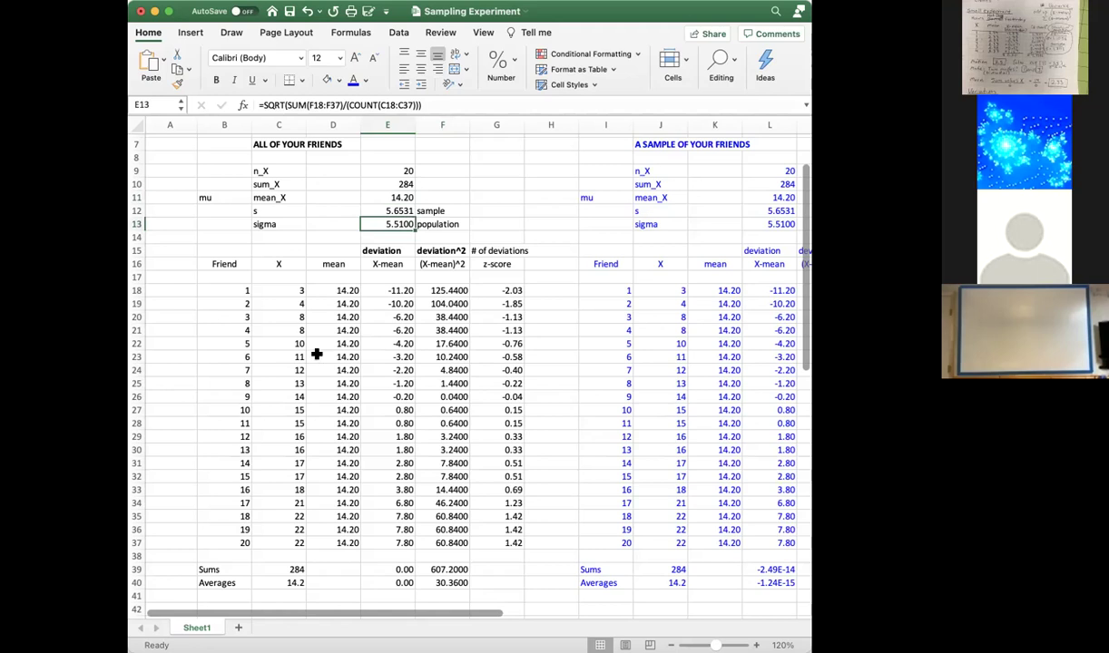
# Highlight the X values in C22:C33 and compare their spread around the mean with sigma in E13.
pyautogui.click(290, 343)
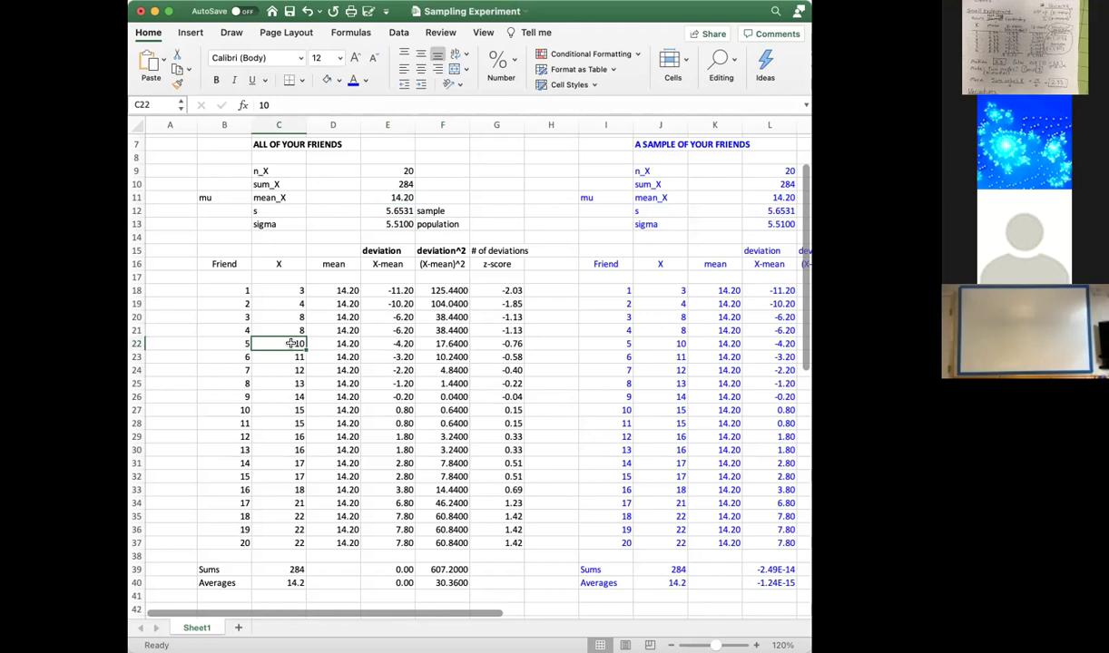
pyautogui.moveTo(267, 346); pyautogui.dragTo(278, 492)
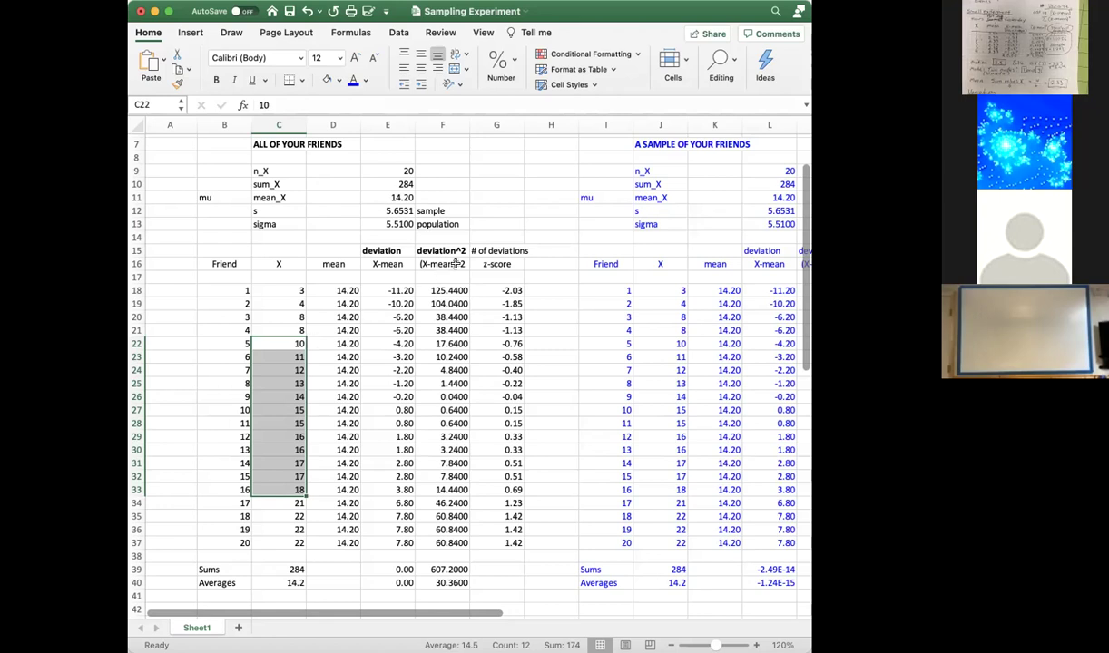
pyautogui.click(395, 223)
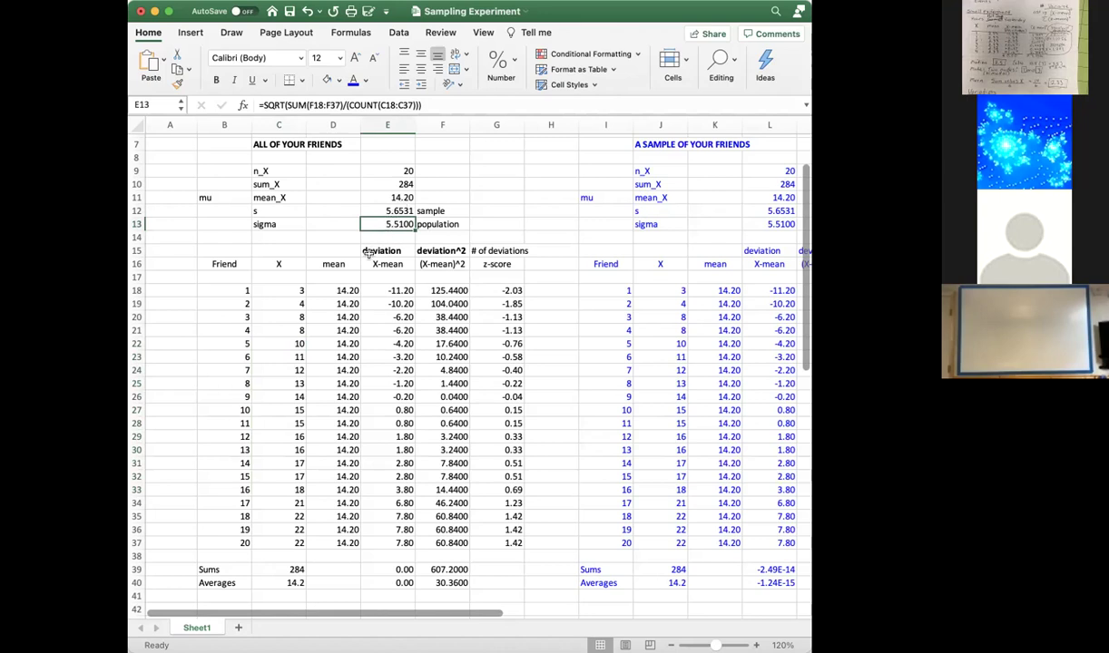
# Highlight the X values in C19:C37, and inspect friend 1's X value in C18 and mean formula in D18.
pyautogui.click(298, 304)
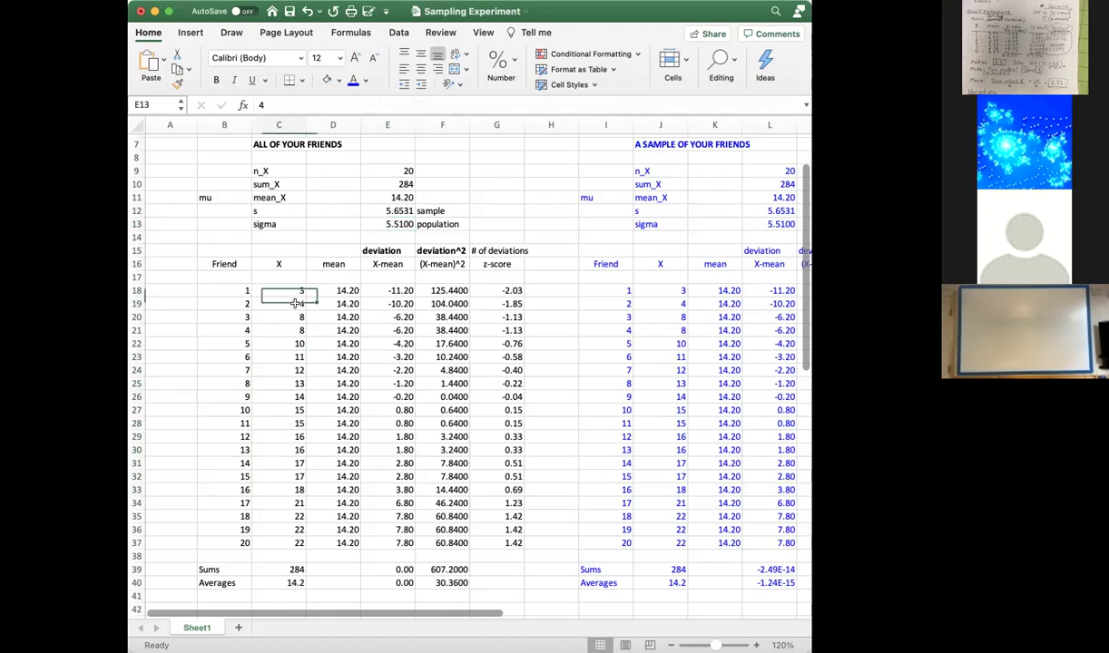
pyautogui.moveTo(297, 304); pyautogui.dragTo(282, 538)
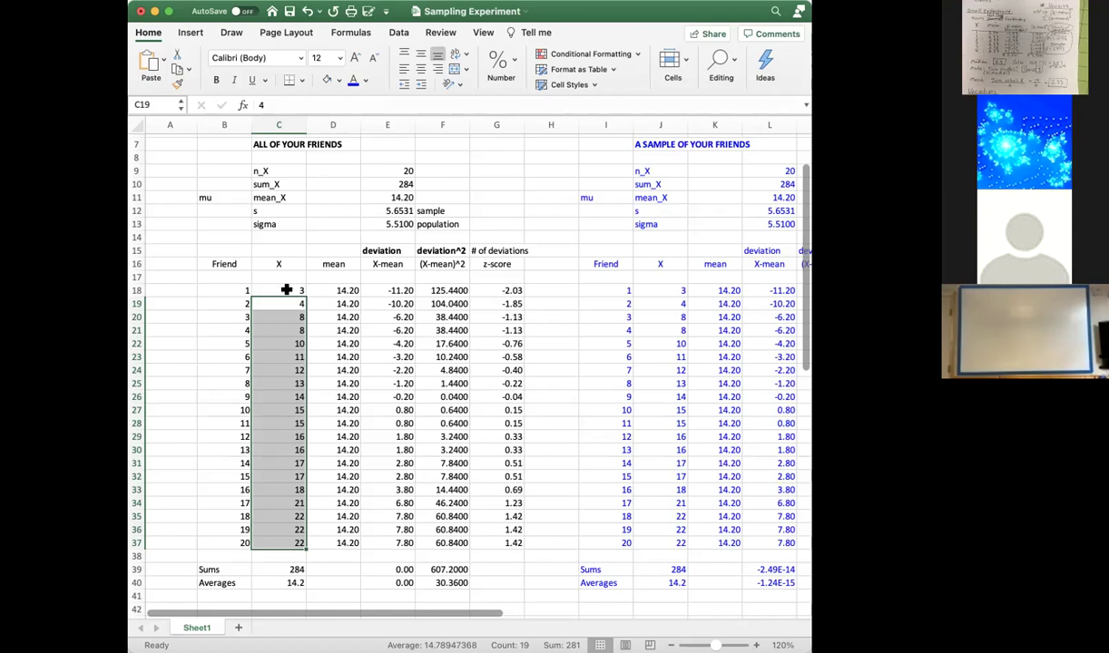
pyautogui.click(292, 290)
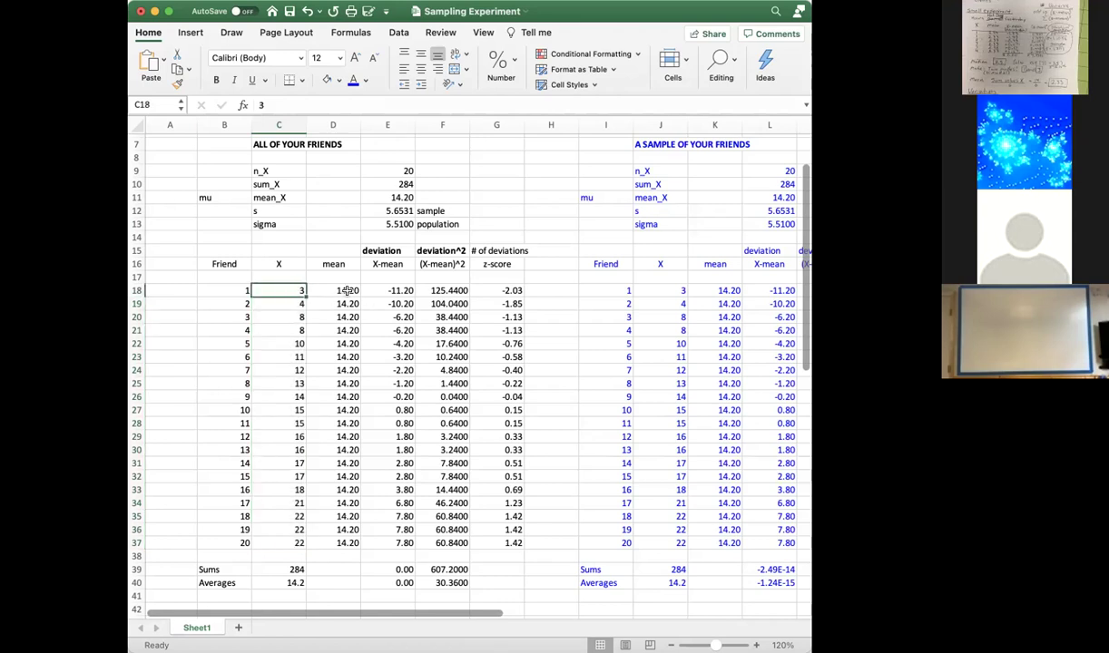
pyautogui.click(354, 289)
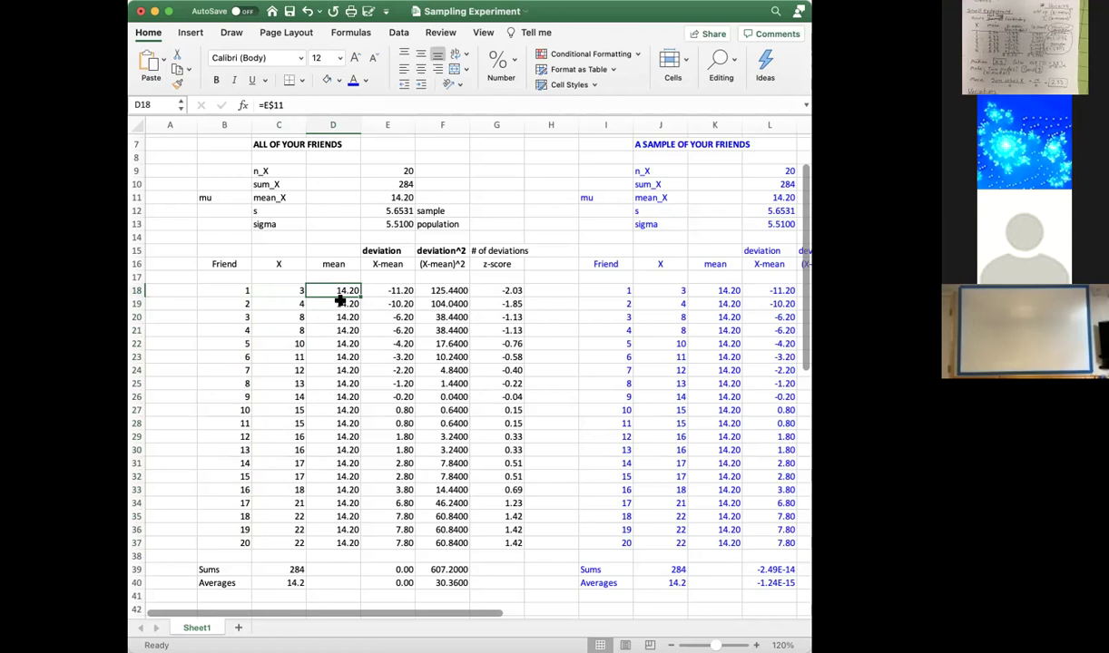
# Inspect friend 1's z-score formula in G18 with its referenced cells, and check friend 10's z-score in G27.
pyautogui.click(481, 290)
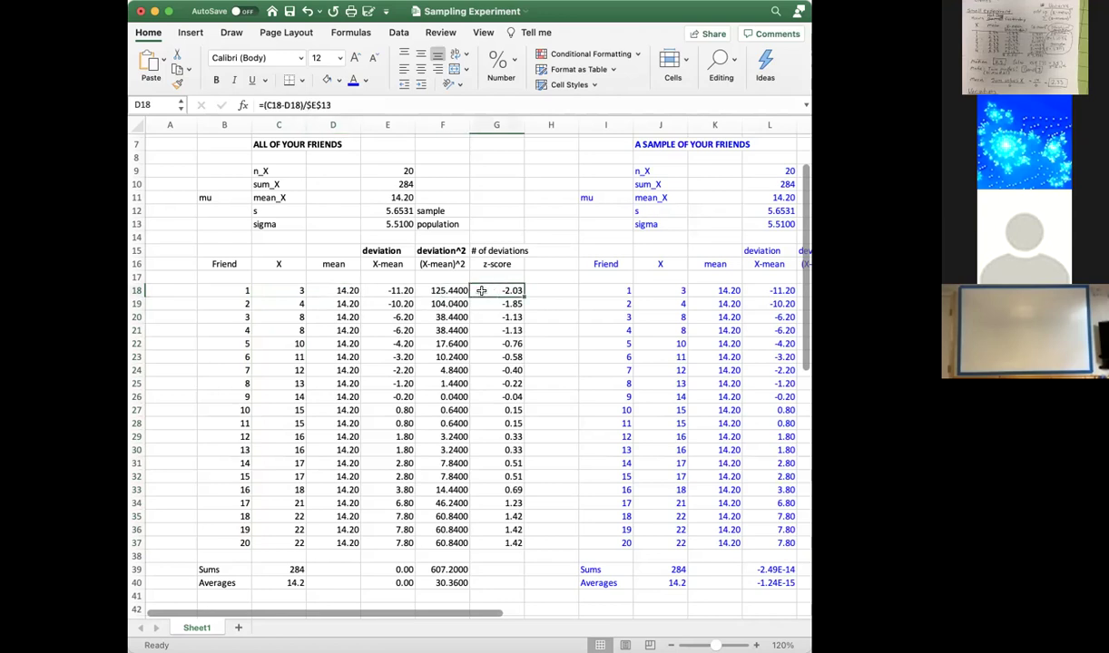
pyautogui.click(365, 106)
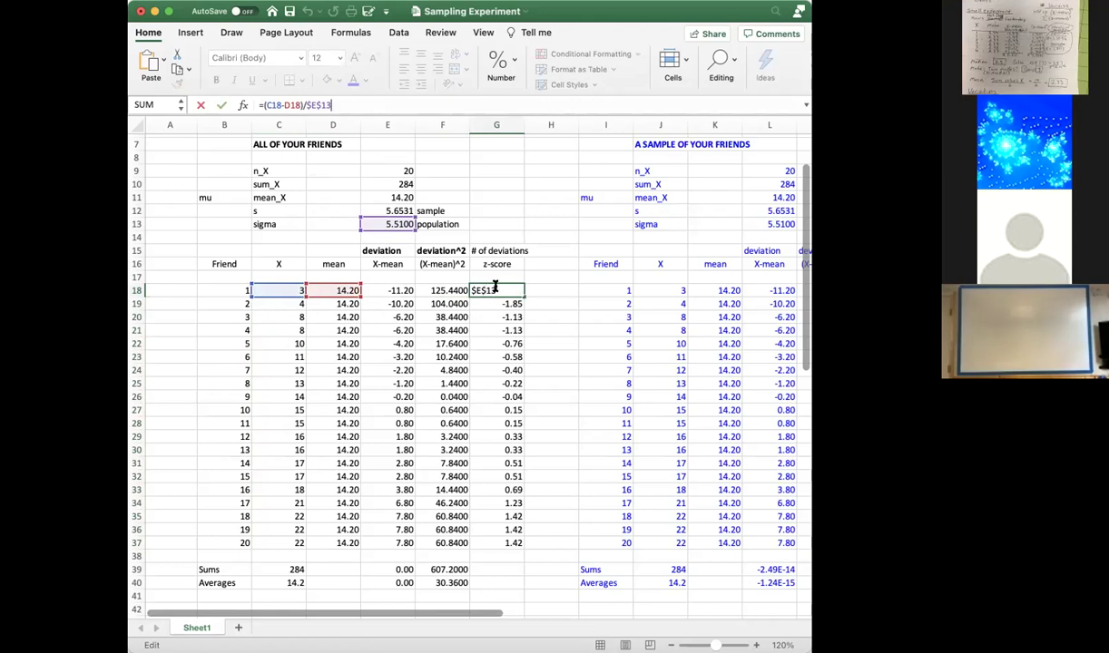
pyautogui.press('Return')
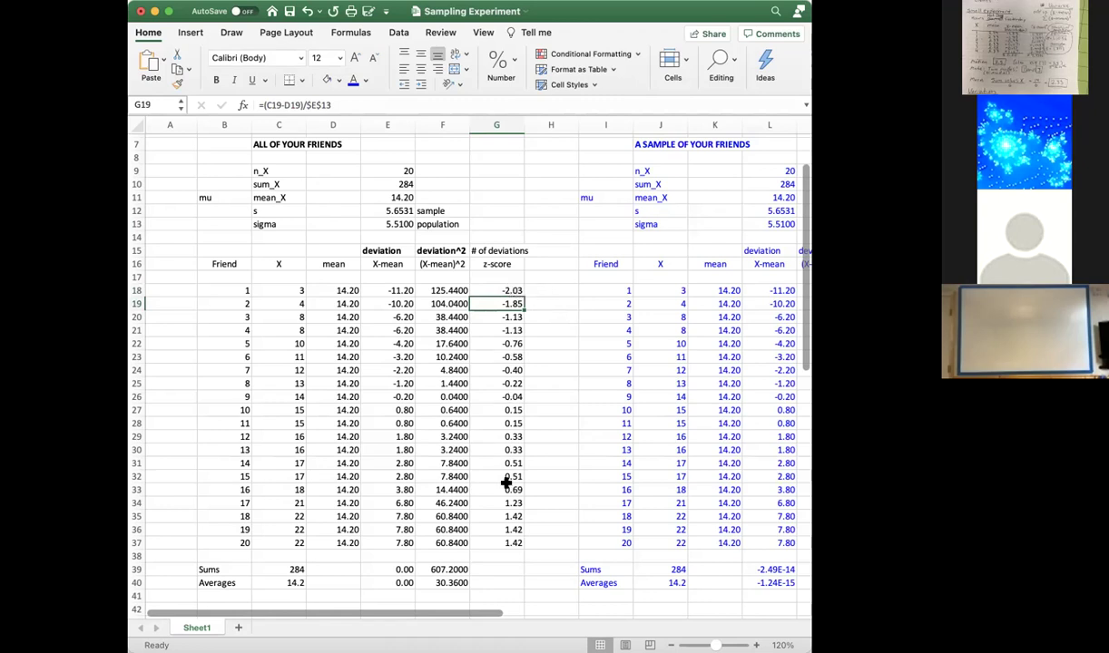
pyautogui.click(520, 410)
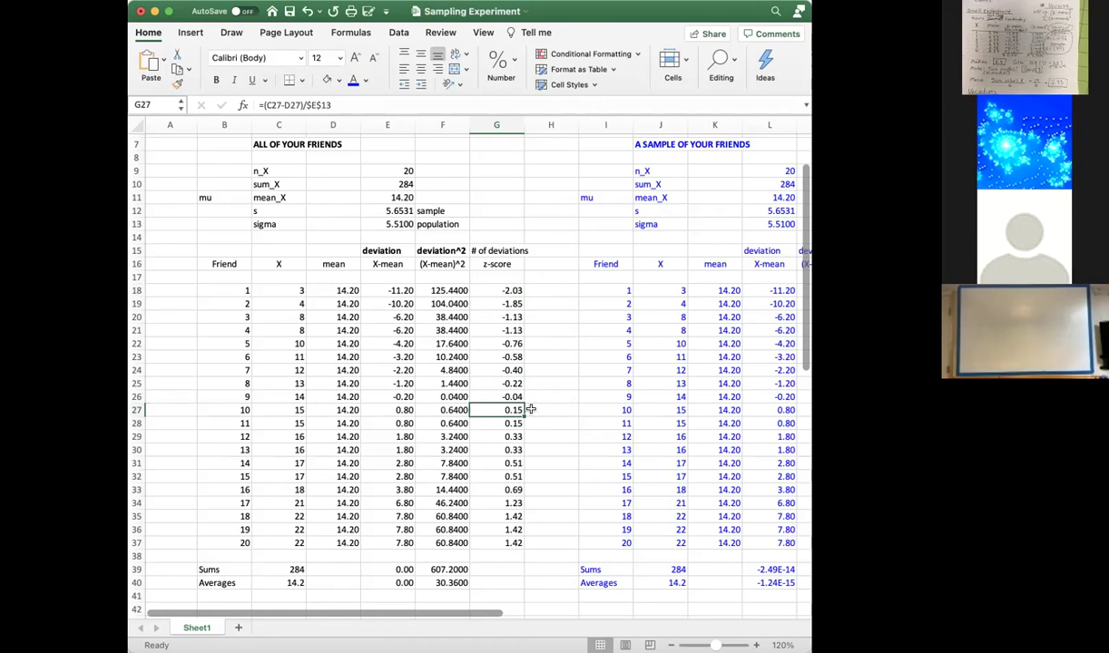
# Make the "# of deviations" header in G15 bold and colour the "z-score" header in G16 red.
pyautogui.click(479, 250)
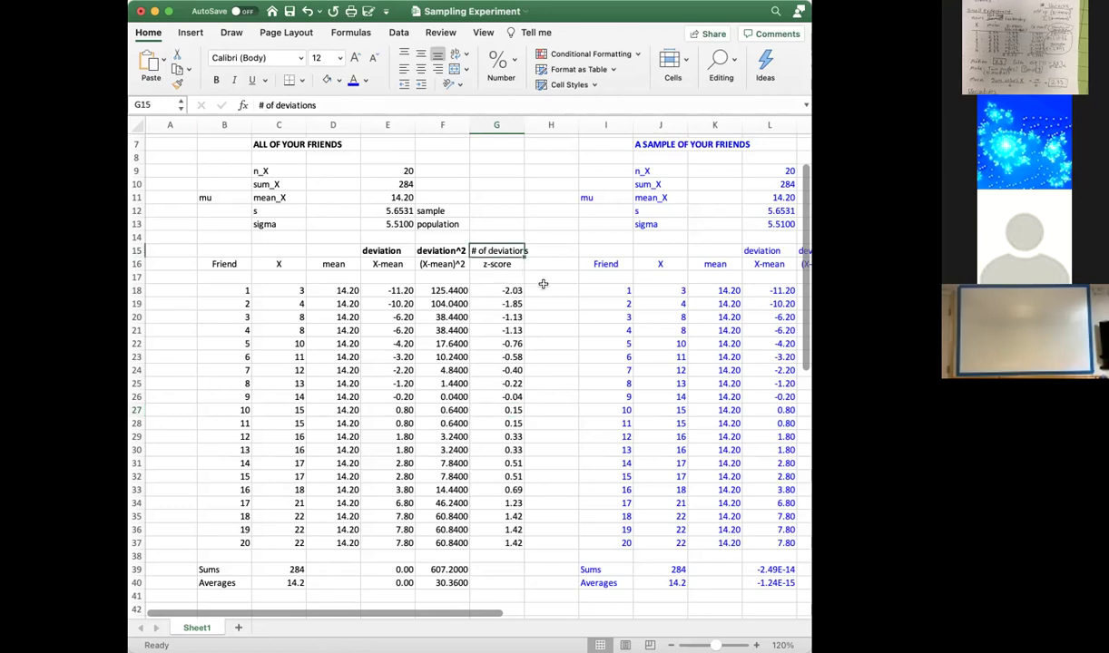
pyautogui.press('super+b')
pyautogui.click(499, 263)
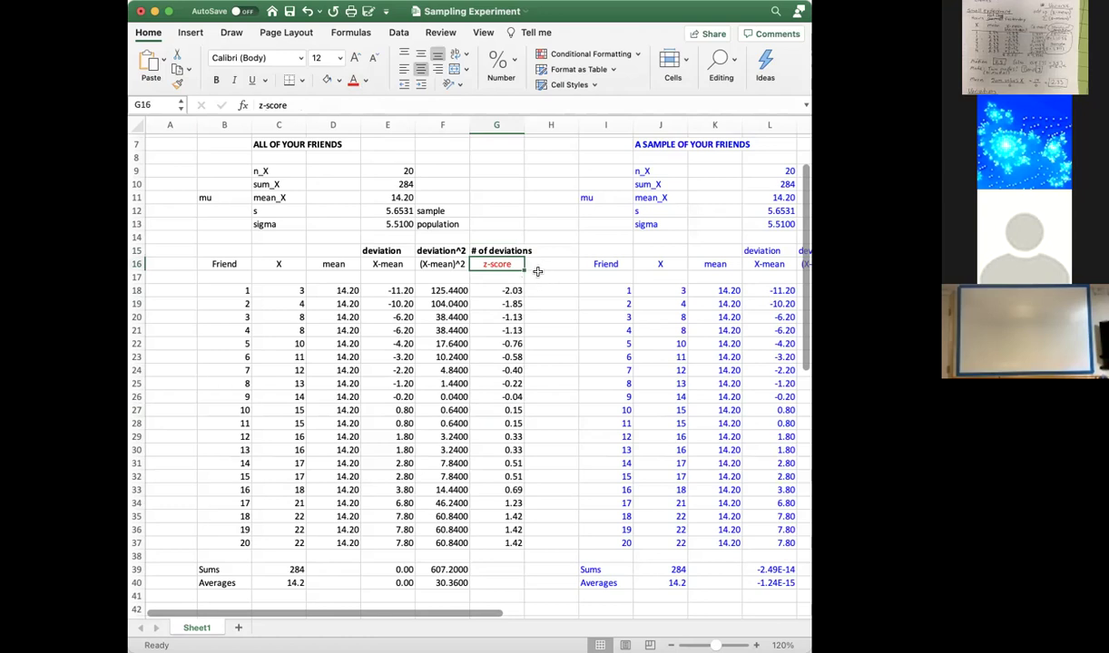
pyautogui.click(516, 266)
# Colour the "sample" and "population" labels in F12:F13 red, and highlight the X values in C22:C33.
pyautogui.moveTo(449, 211); pyautogui.dragTo(451, 227)
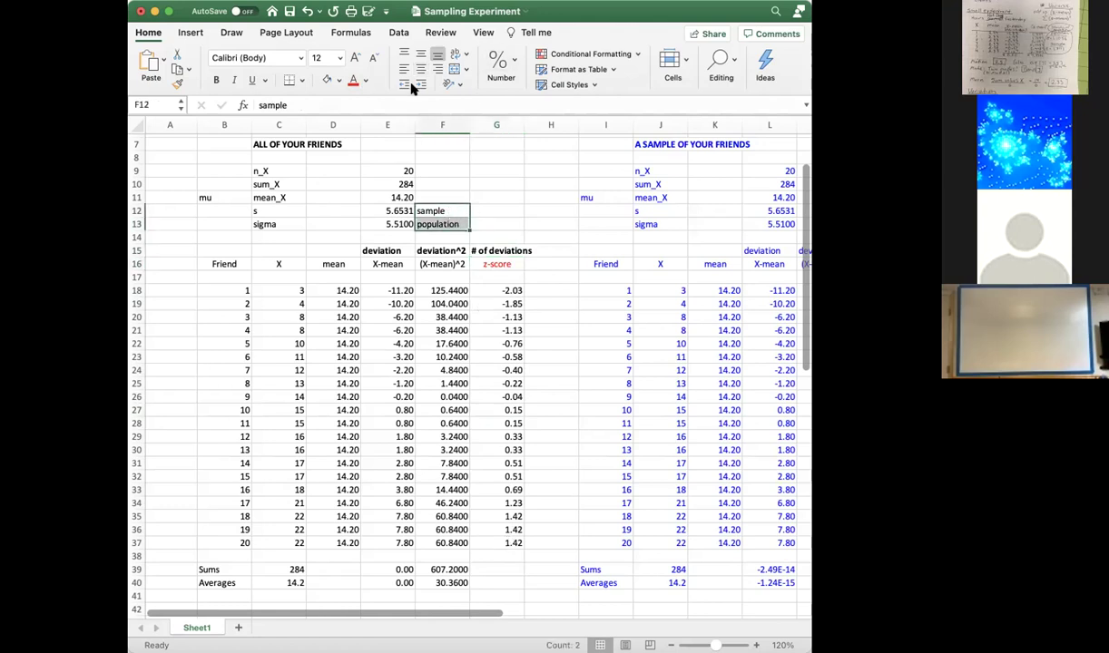
pyautogui.click(354, 82)
pyautogui.click(495, 211)
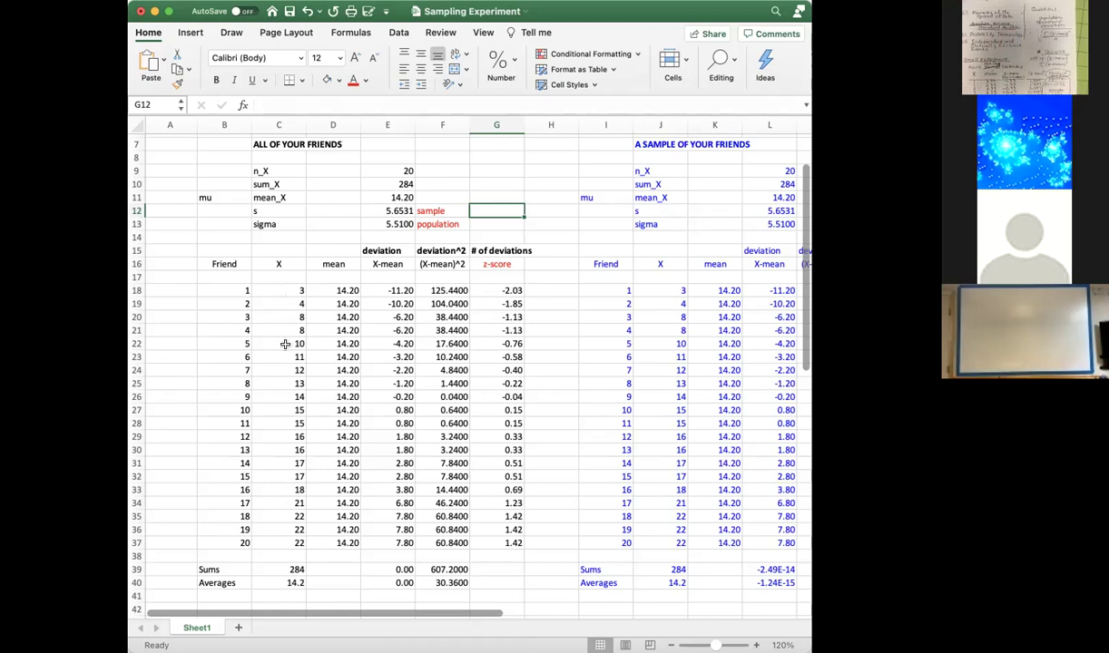
pyautogui.moveTo(284, 345); pyautogui.dragTo(271, 489)
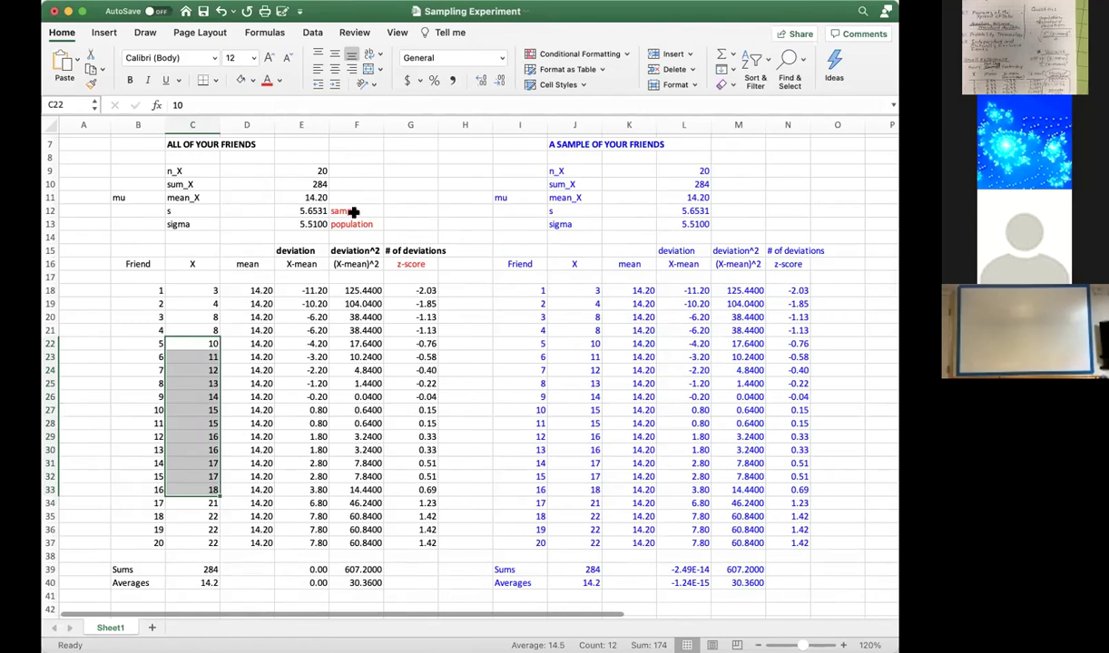
# Copy the red "sample" and "population" labels to M12:M13 and the red "z-score" header to N16.
pyautogui.moveTo(353, 211); pyautogui.dragTo(357, 219)
pyautogui.press('super+c')
pyautogui.click(738, 208)
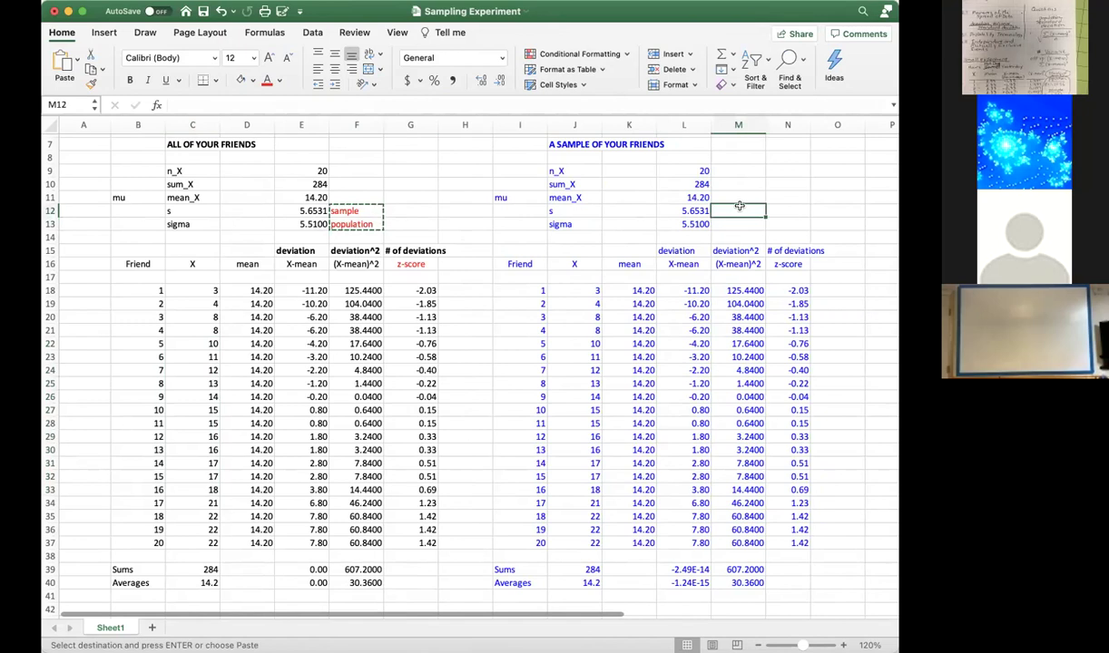
pyautogui.press('super+v')
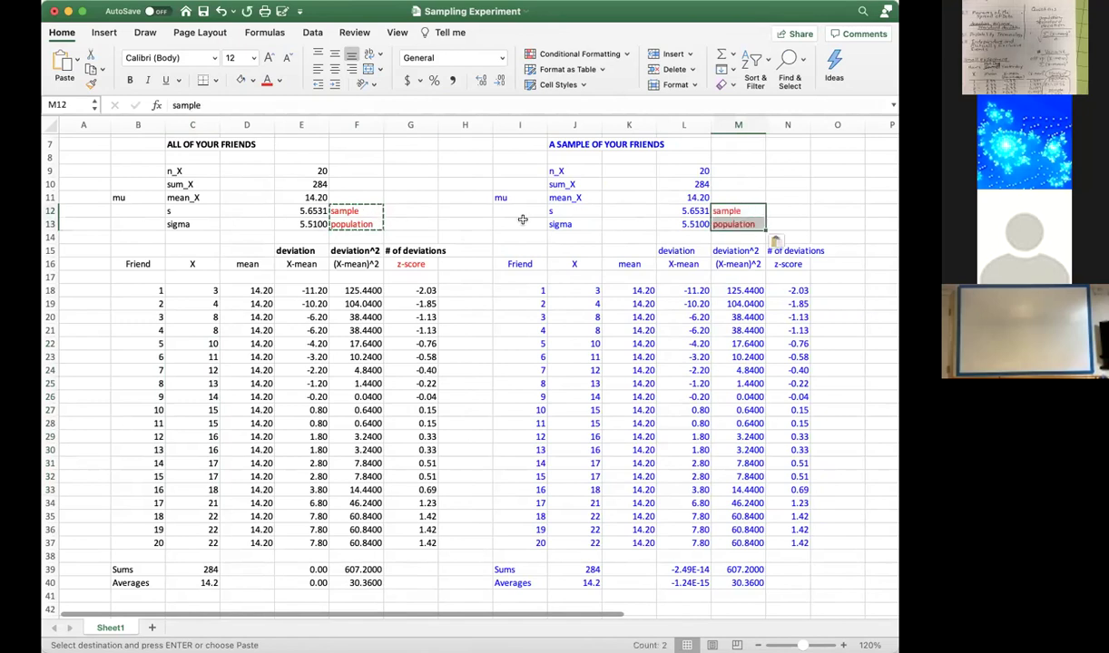
pyautogui.click(410, 264)
pyautogui.click(779, 264)
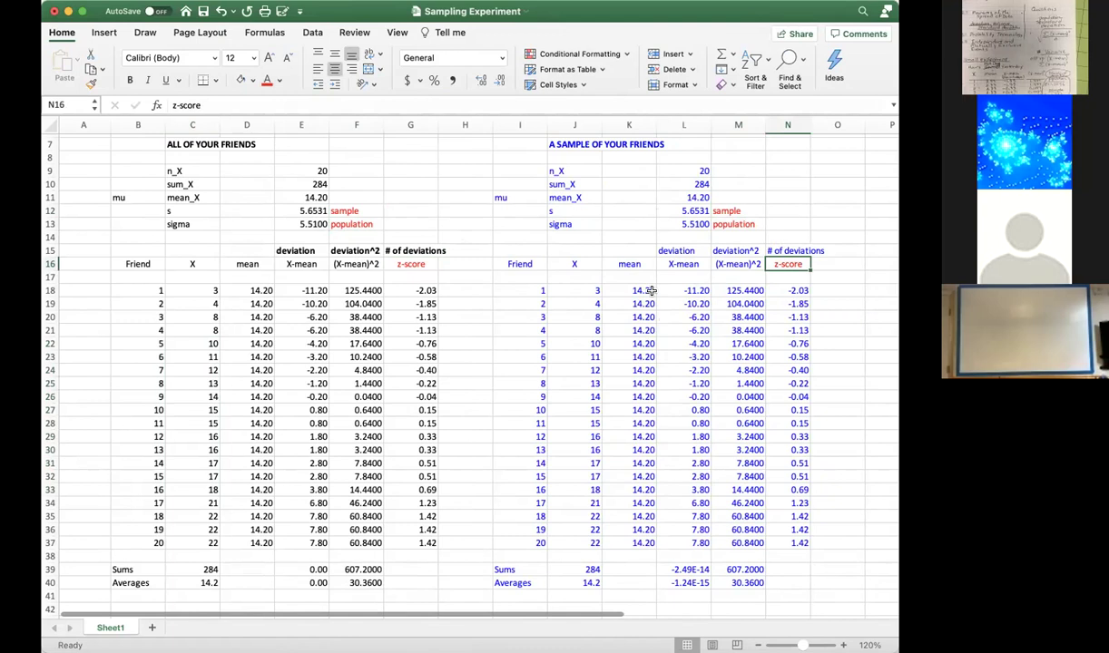
# Format the deviation sum and average in L39:L40 as numbers with two decimal places.
pyautogui.moveTo(683, 570); pyautogui.dragTo(679, 577)
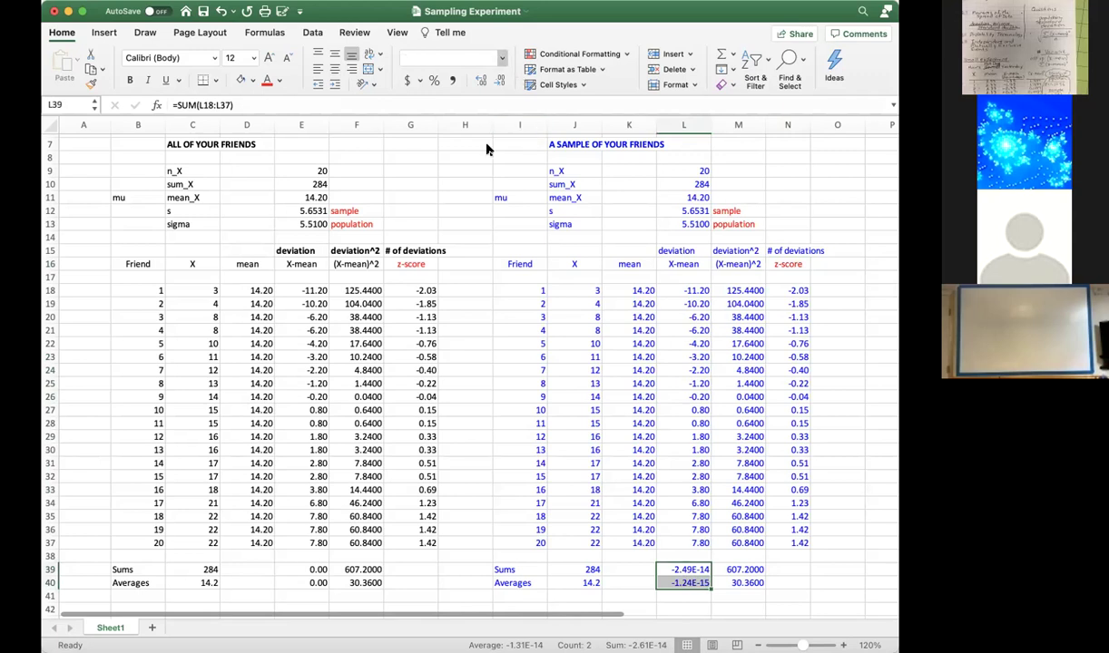
pyautogui.click(481, 81)
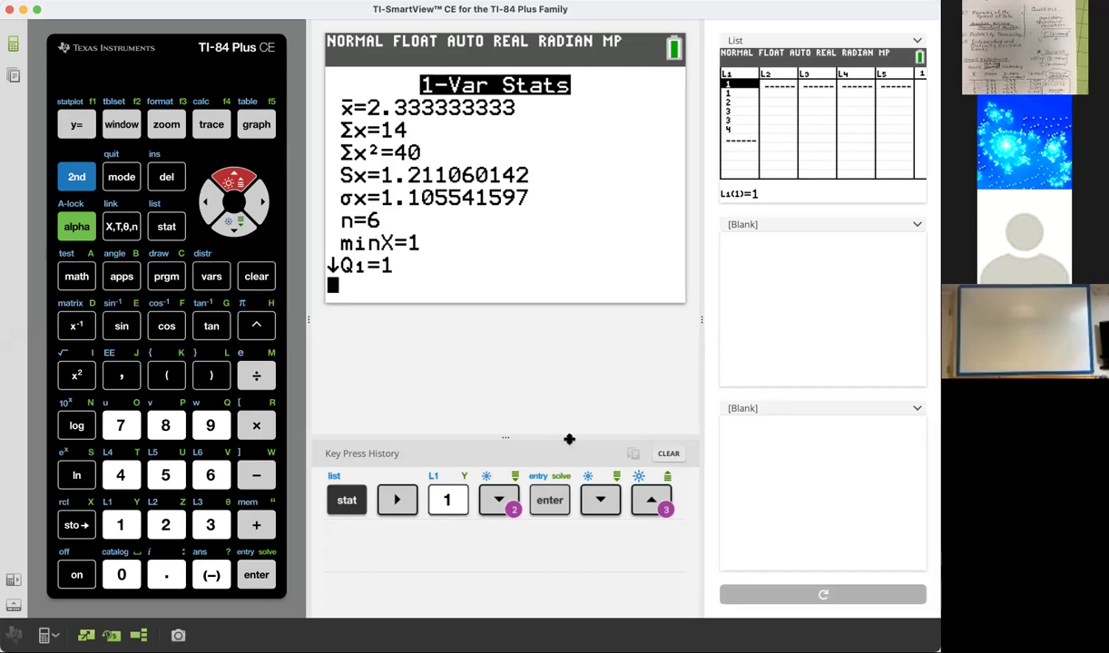
# In TI-SmartView CE, clear the key press history and open the randIntNoRep probability function.
pyautogui.click(668, 454)
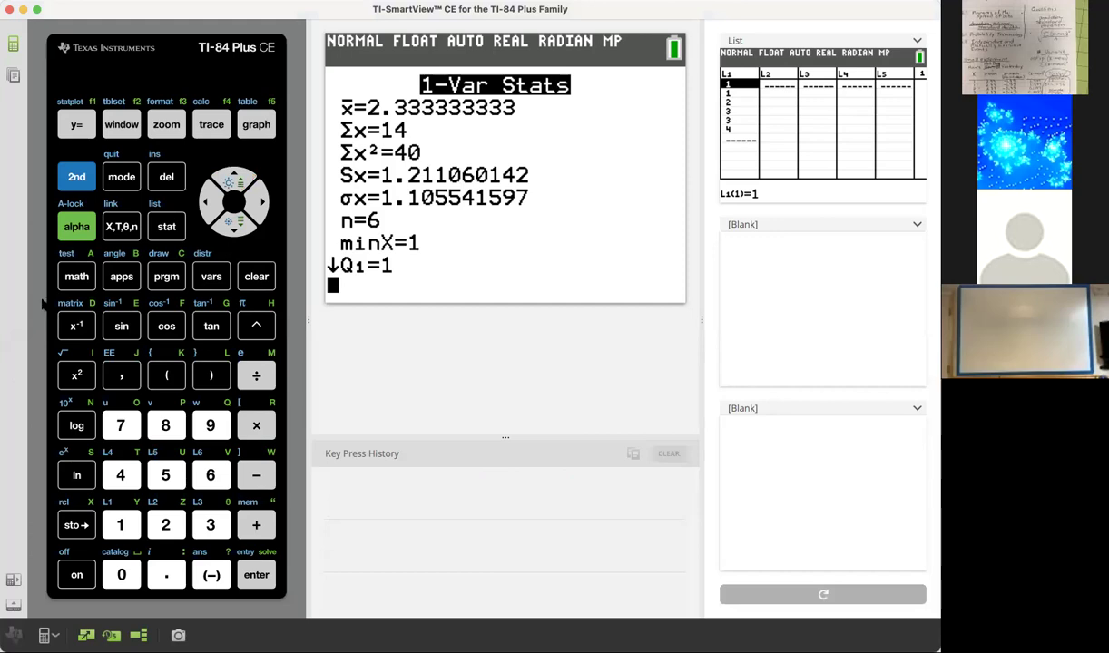
pyautogui.click(77, 274)
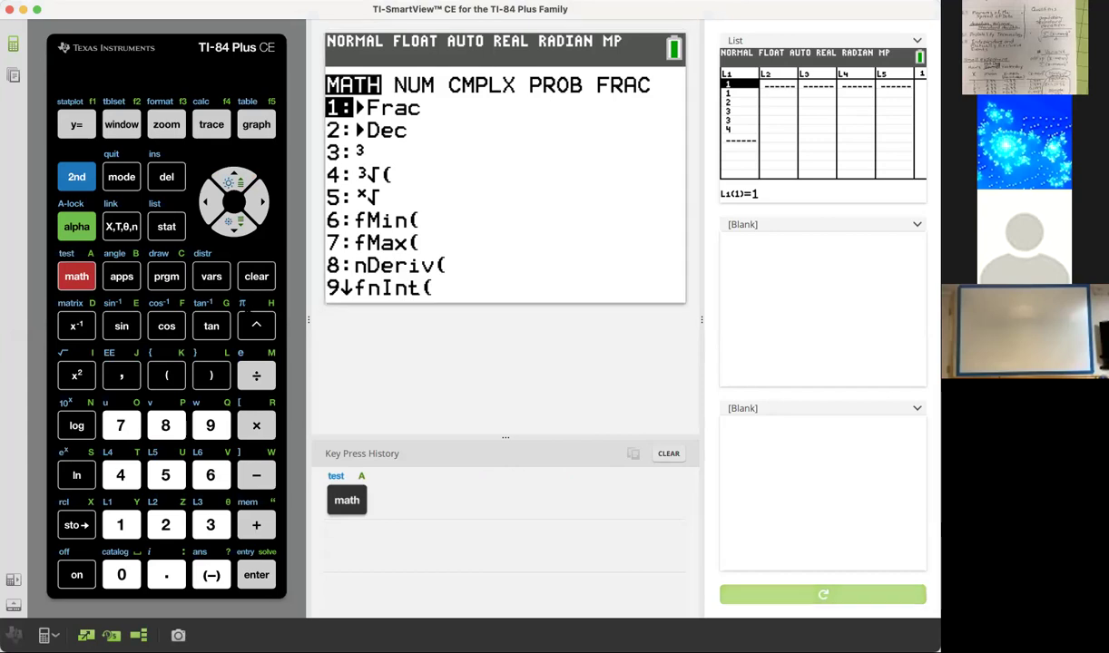
pyautogui.press('Right')
pyautogui.press('Right')
pyautogui.press('Right')
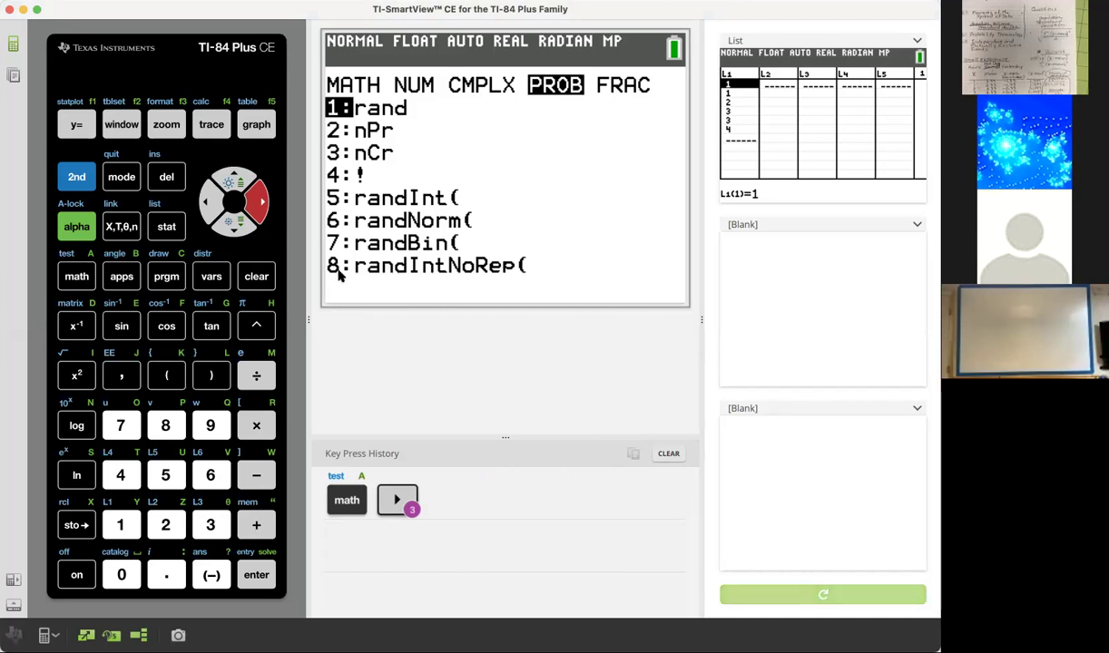
pyautogui.click(167, 430)
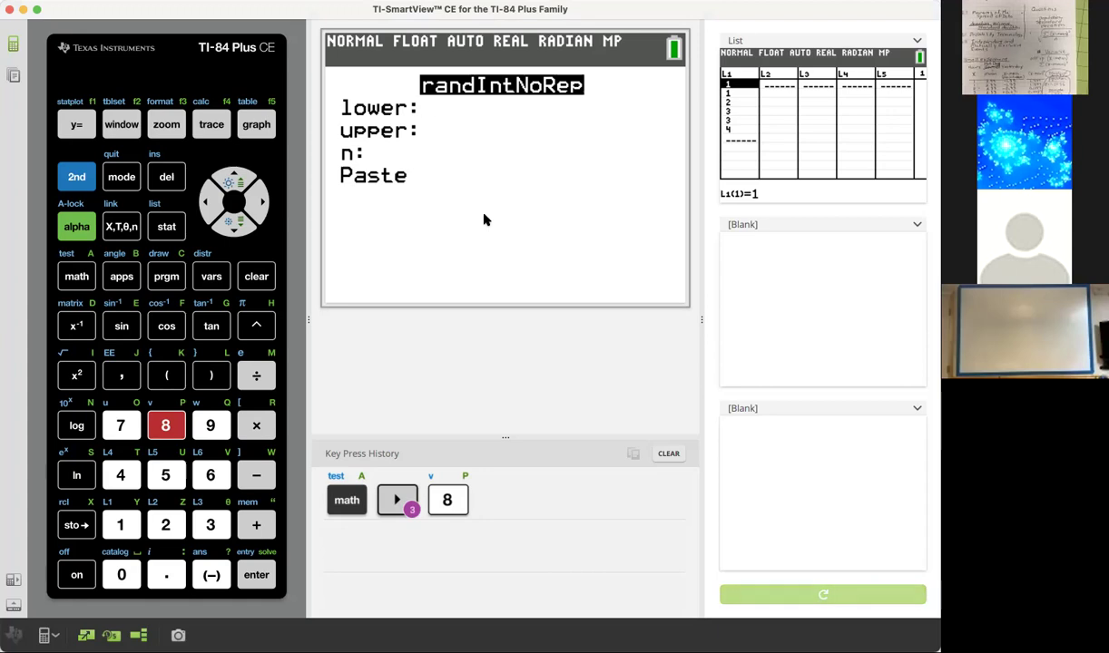
# Generate 5 non-repeating random integers with lower limit 1 and upper limit 20.
pyautogui.write('1')
pyautogui.press('Return')
pyautogui.write('20')
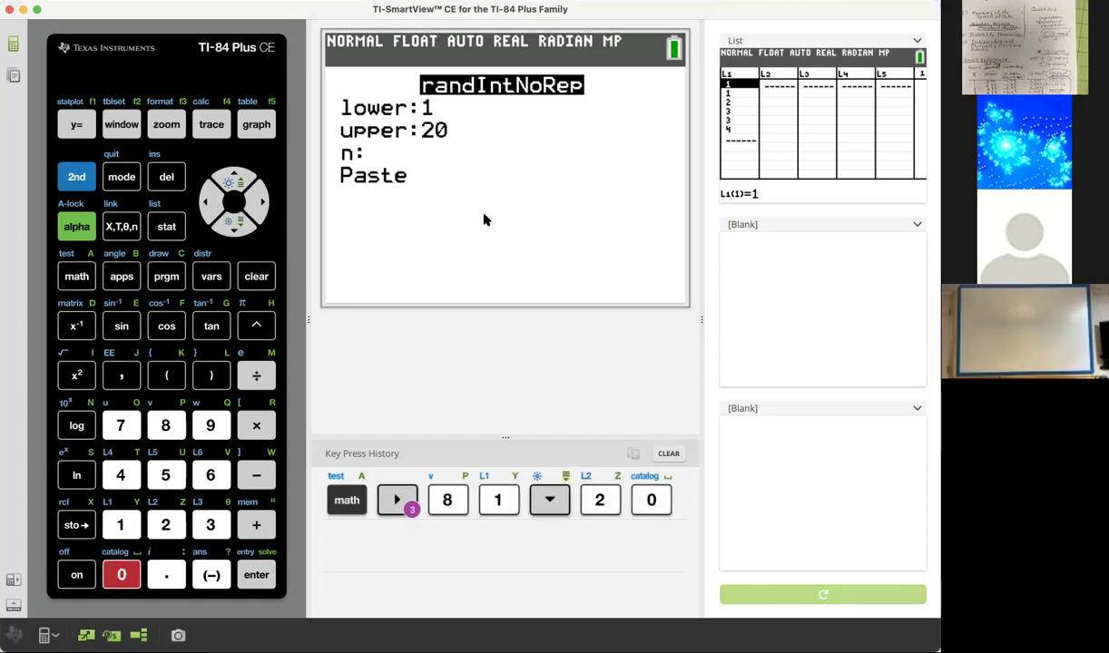
pyautogui.press('Down')
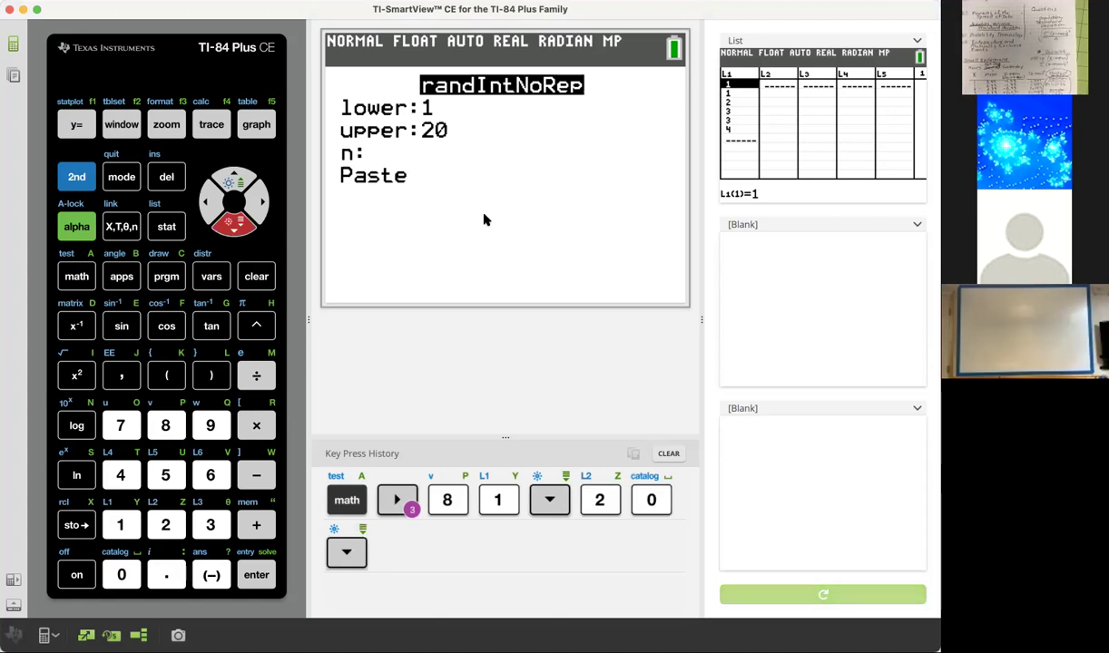
pyautogui.write('5')
pyautogui.press('Down')
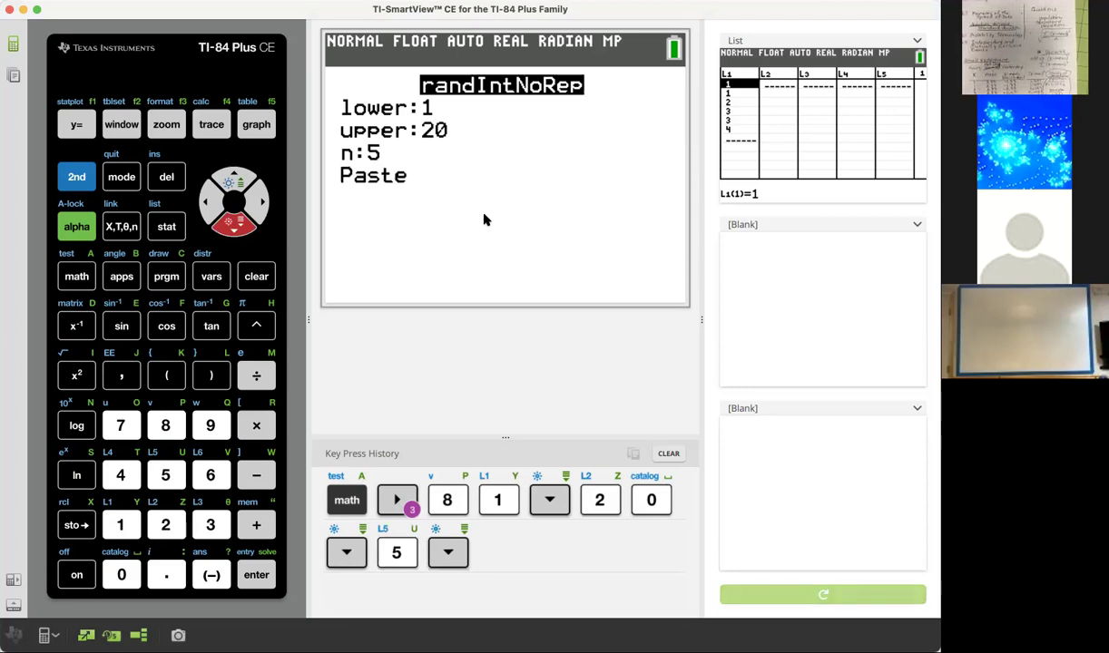
pyautogui.press('Return')
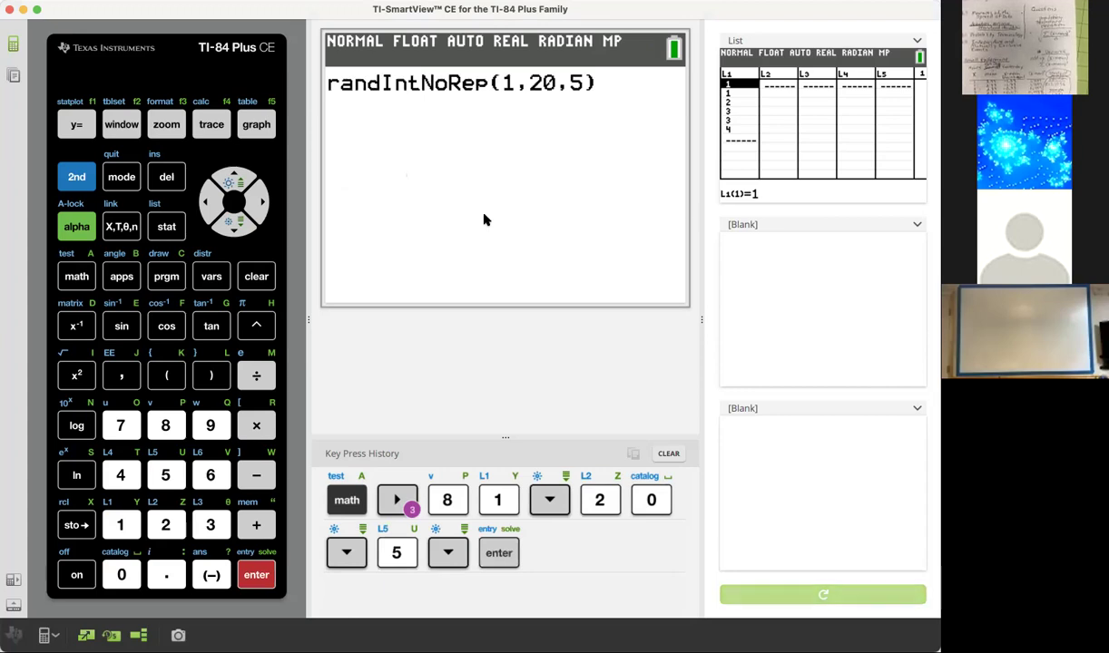
pyautogui.click(258, 575)
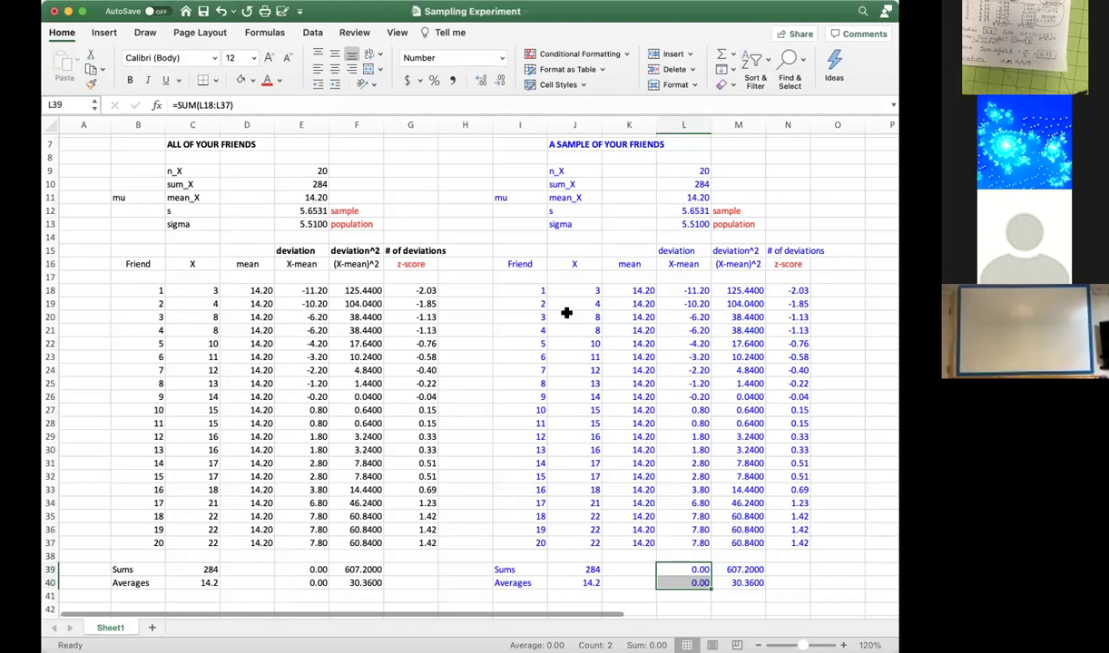
# Back in the Excel workbook, colour sampled friends 19, 3, 11, 9 and 15 red in the sample table's Friend column.
pyautogui.click(531, 528)
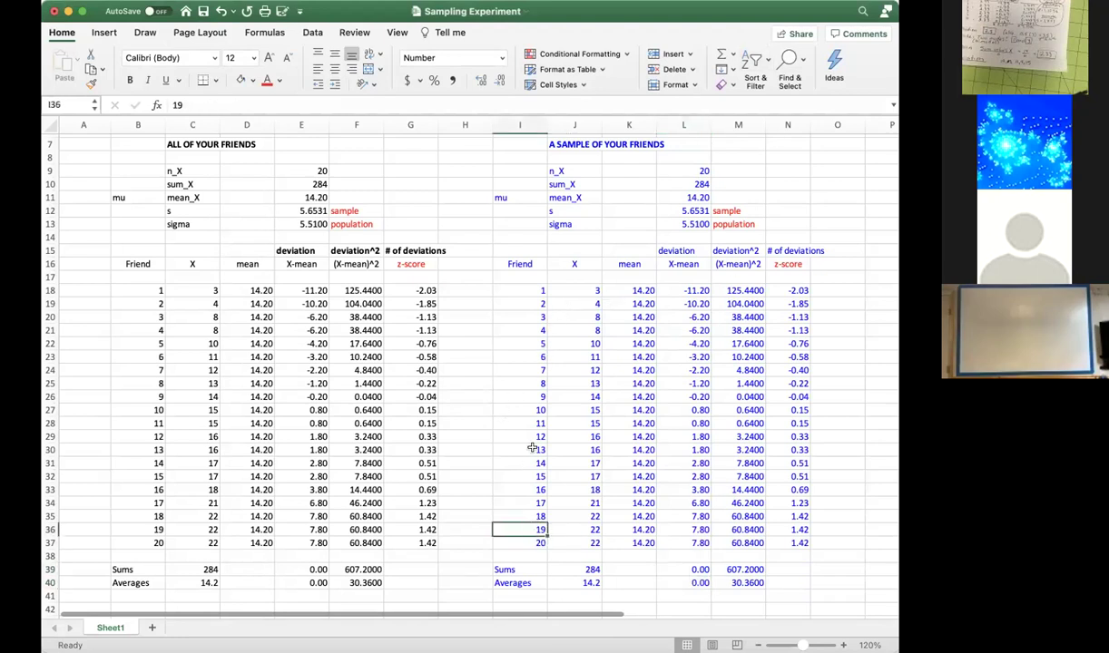
pyautogui.keyDown('super'); pyautogui.click(528, 316); pyautogui.keyUp('super')
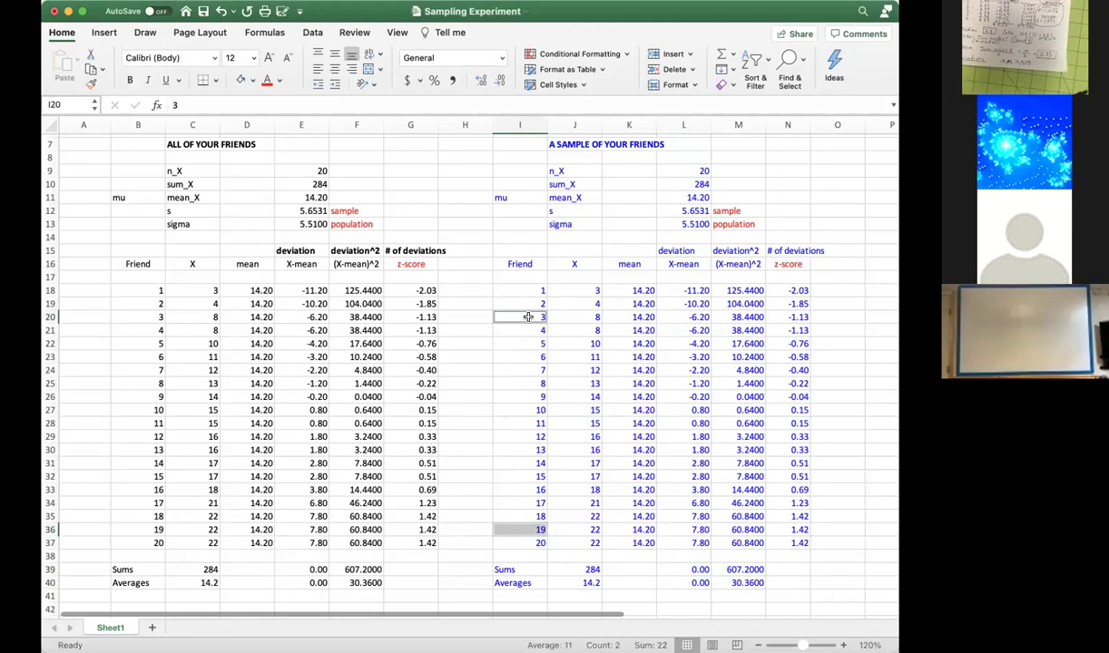
pyautogui.keyDown('super'); pyautogui.click(518, 422); pyautogui.keyUp('super')
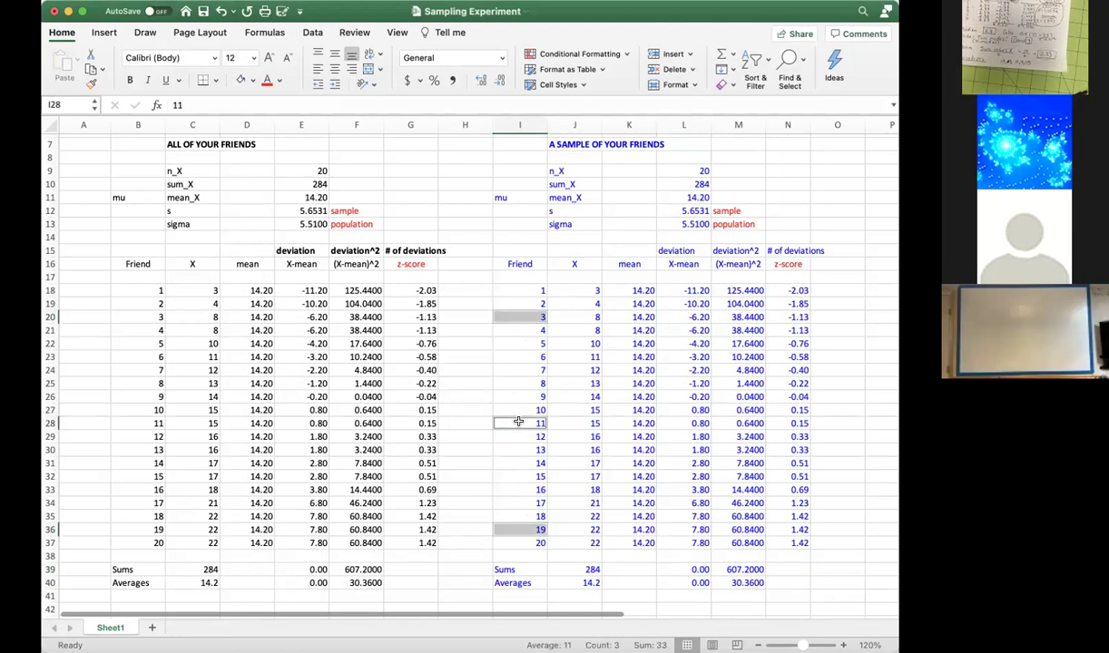
pyautogui.keyDown('super'); pyautogui.click(520, 396); pyautogui.keyUp('super')
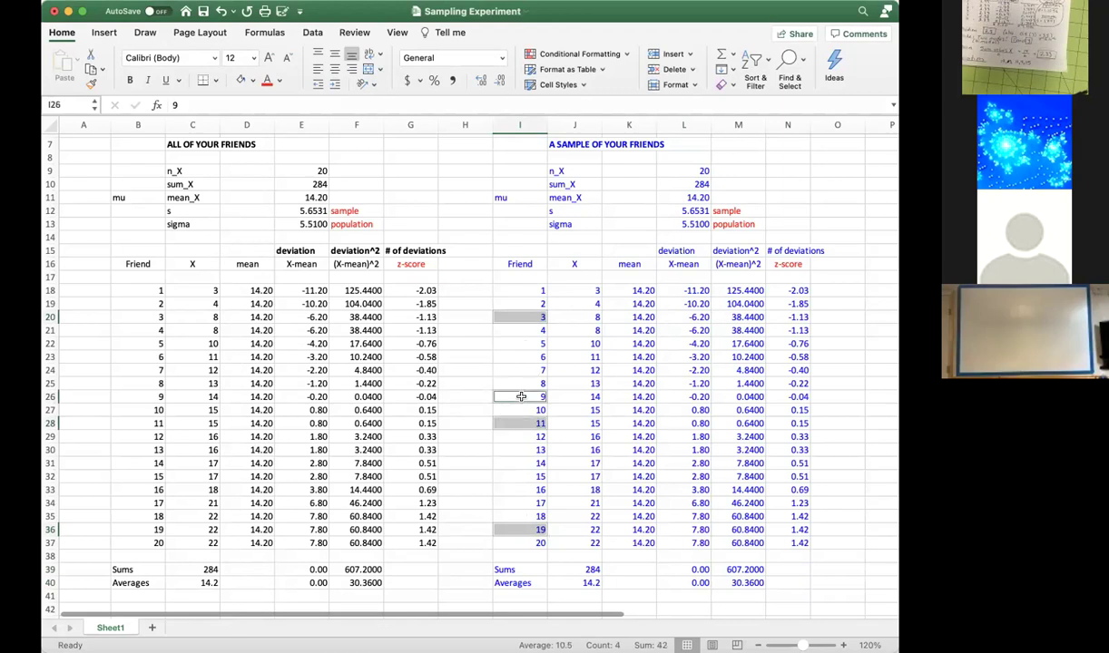
pyautogui.keyDown('super'); pyautogui.click(524, 474); pyautogui.keyUp('super')
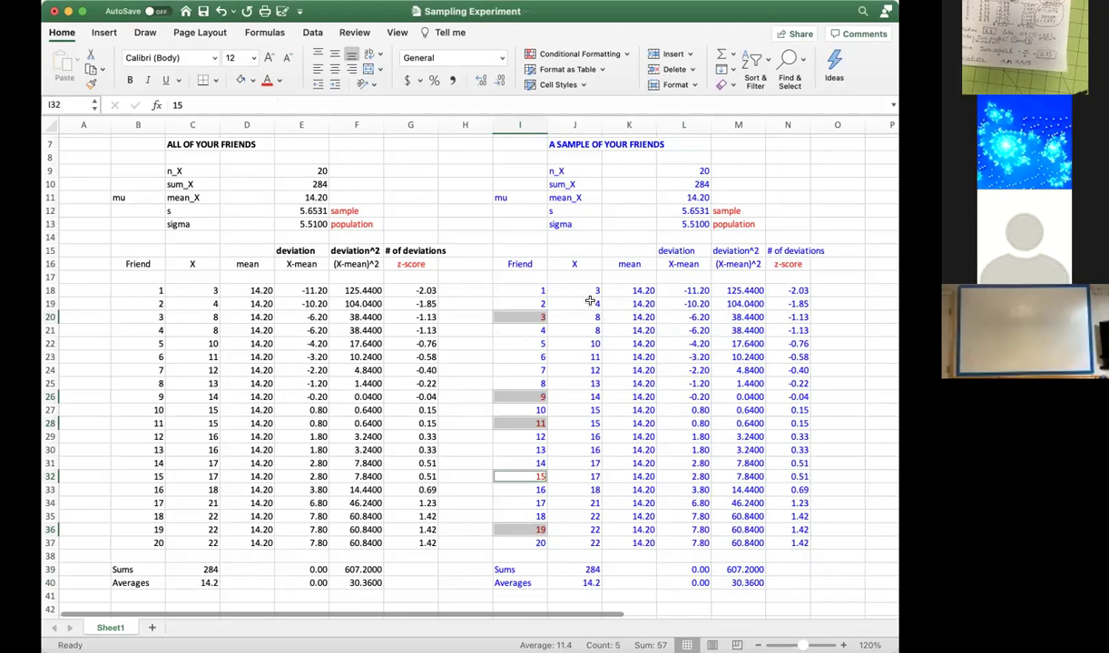
# Clear the data in columns I to N for every friend in the sample table except 3, 9, 11, 15 and 19.
pyautogui.moveTo(523, 290); pyautogui.dragTo(786, 303)
pyautogui.moveTo(522, 330); pyautogui.dragTo(731, 361)
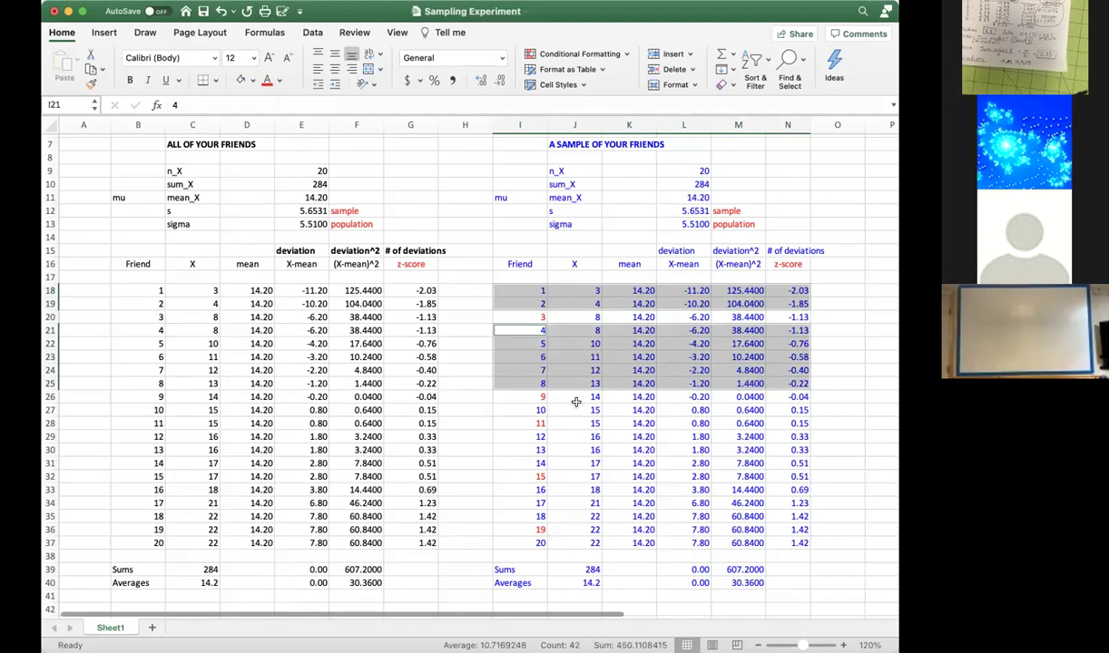
pyautogui.keyDown('super'); pyautogui.click(528, 410); pyautogui.keyUp('super')
pyautogui.moveTo(528, 410); pyautogui.dragTo(753, 411)
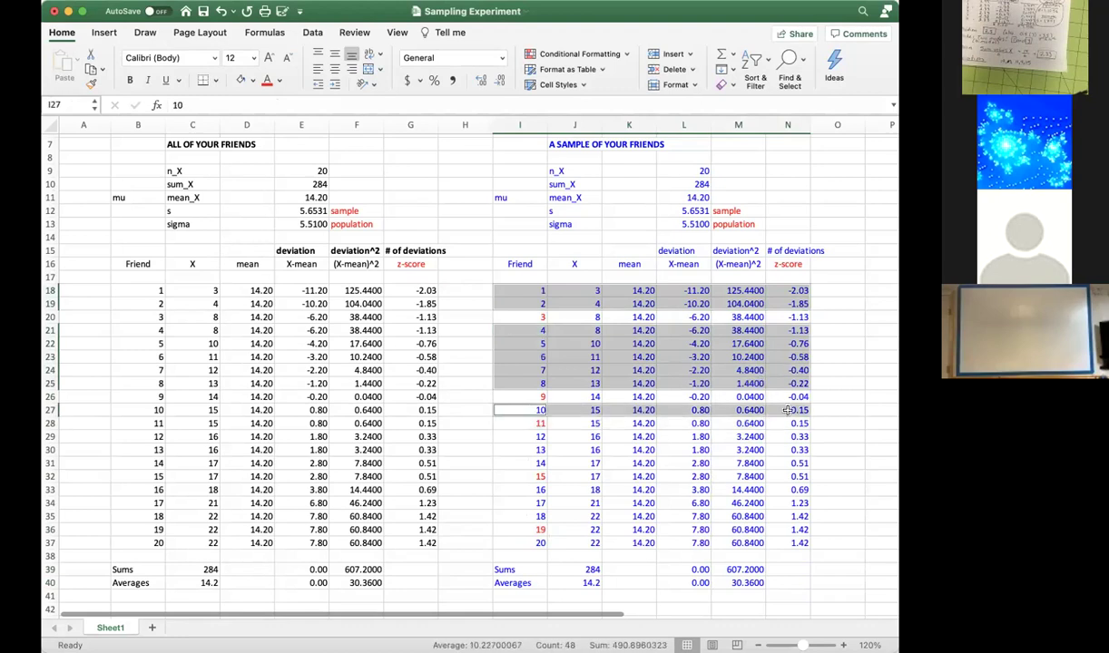
pyautogui.moveTo(539, 436); pyautogui.dragTo(805, 460)
pyautogui.moveTo(525, 490); pyautogui.dragTo(786, 519)
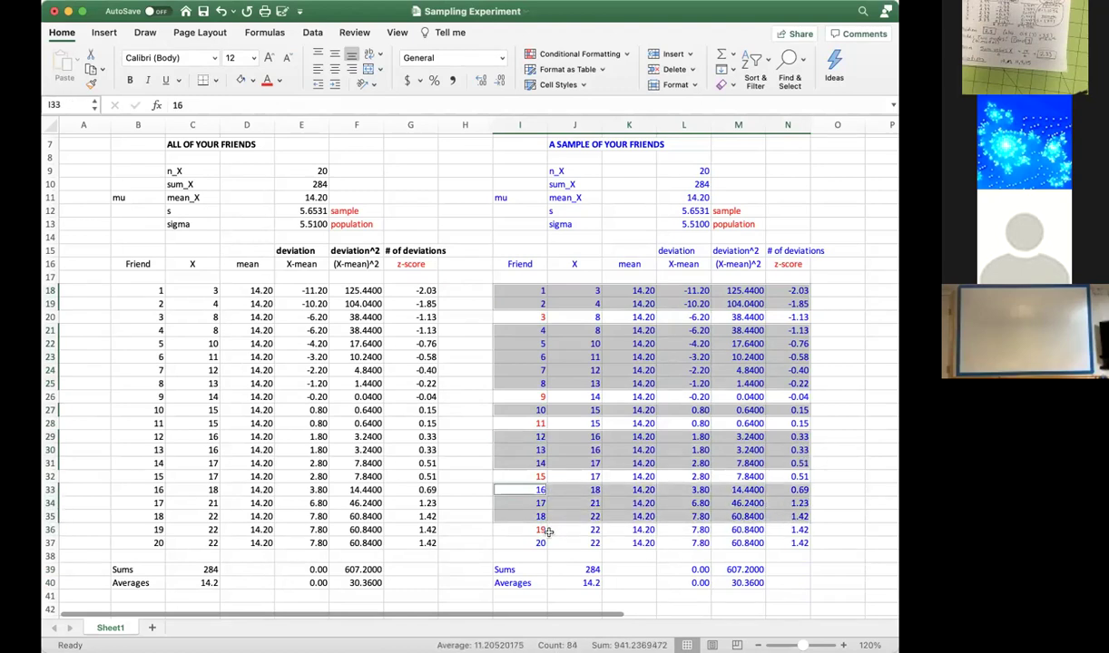
pyautogui.moveTo(539, 546); pyautogui.dragTo(775, 542)
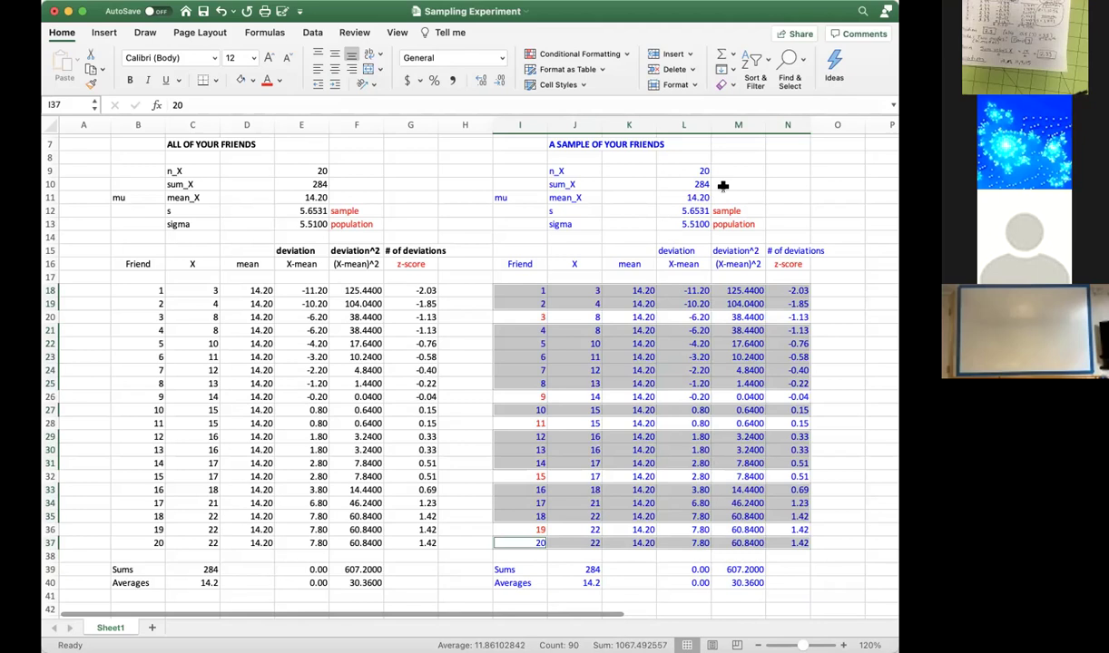
pyautogui.press('Delete')
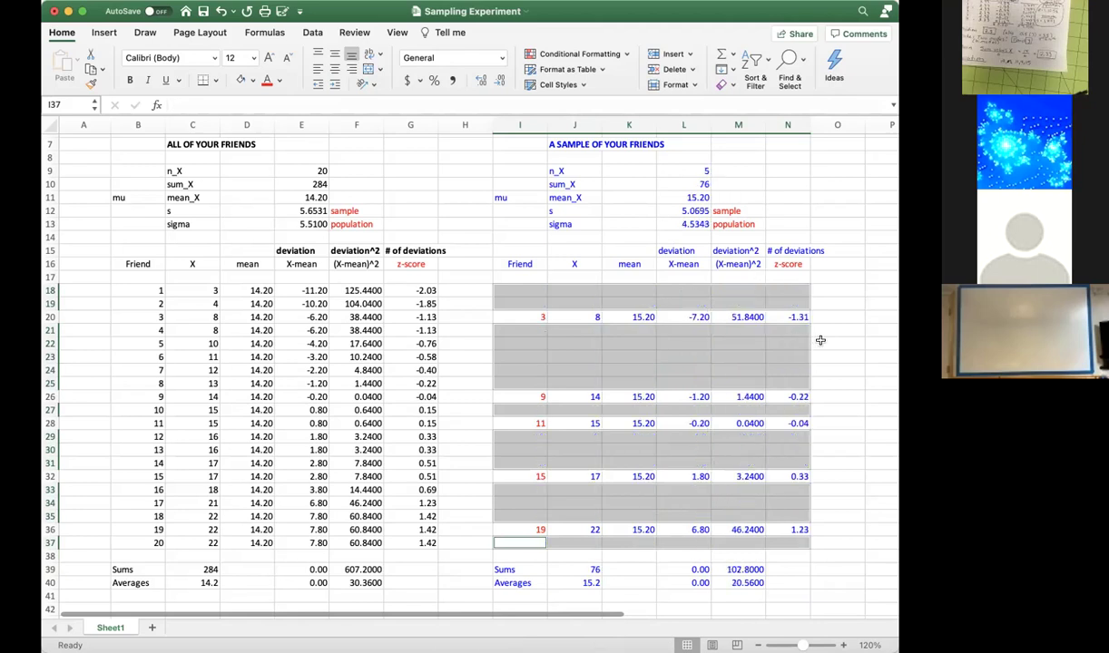
# Highlight the mean_X row across C11:L11 to compare the population mean with the sample mean.
pyautogui.click(820, 340)
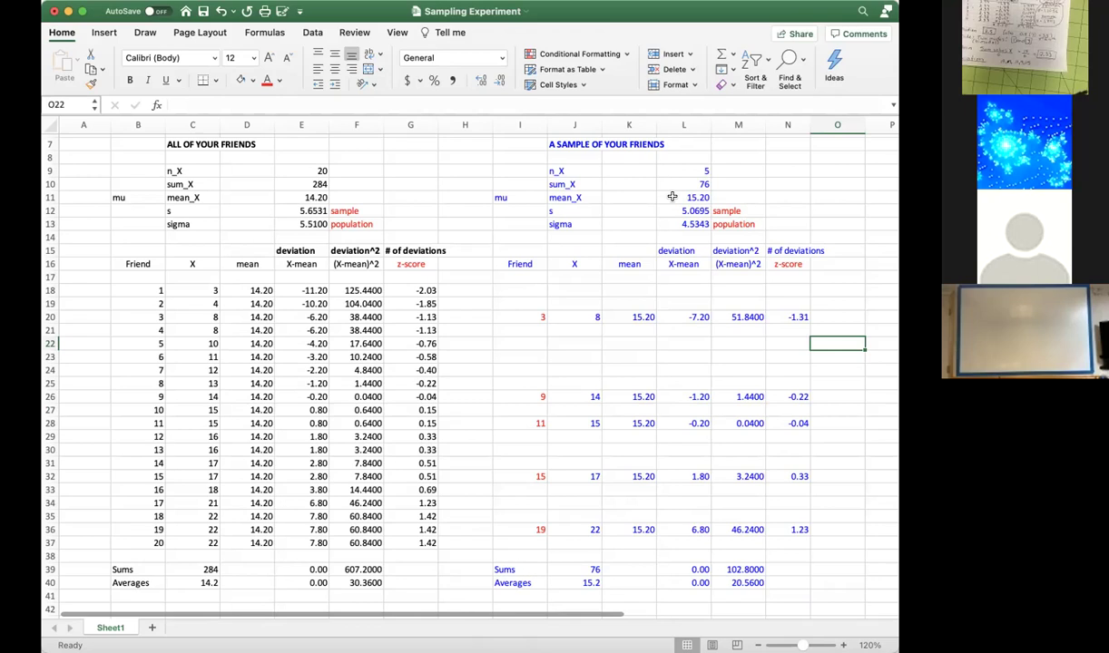
pyautogui.moveTo(672, 197); pyautogui.dragTo(196, 191)
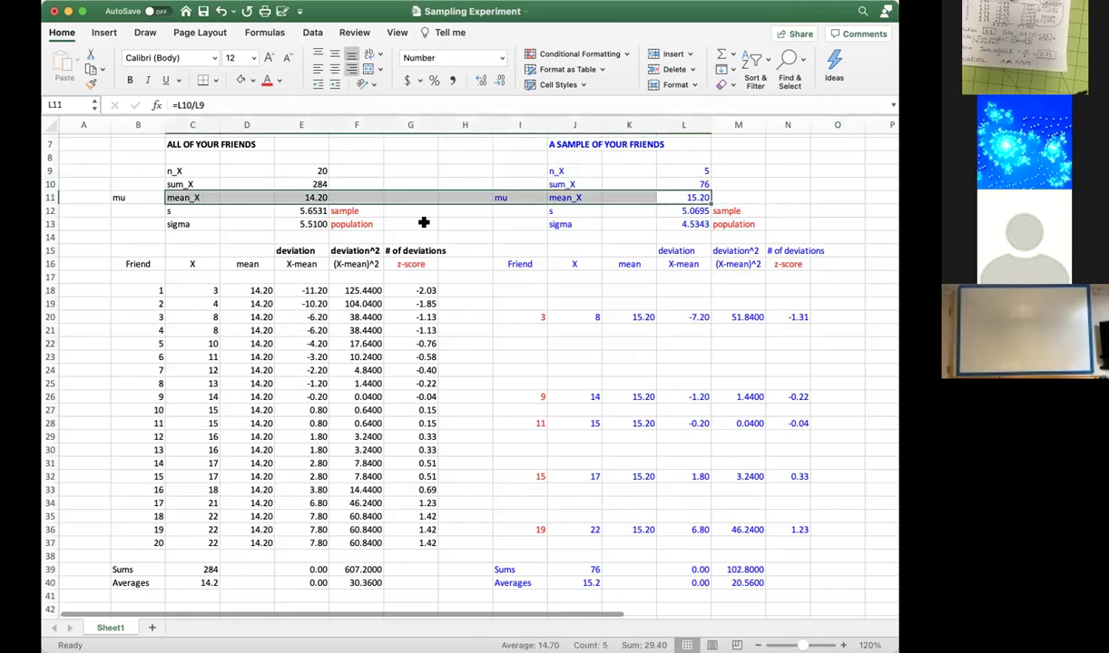
# Compare the sample's s in L12 with the population's sigma in E13, and highlight the population data in B18:G37.
pyautogui.click(695, 211)
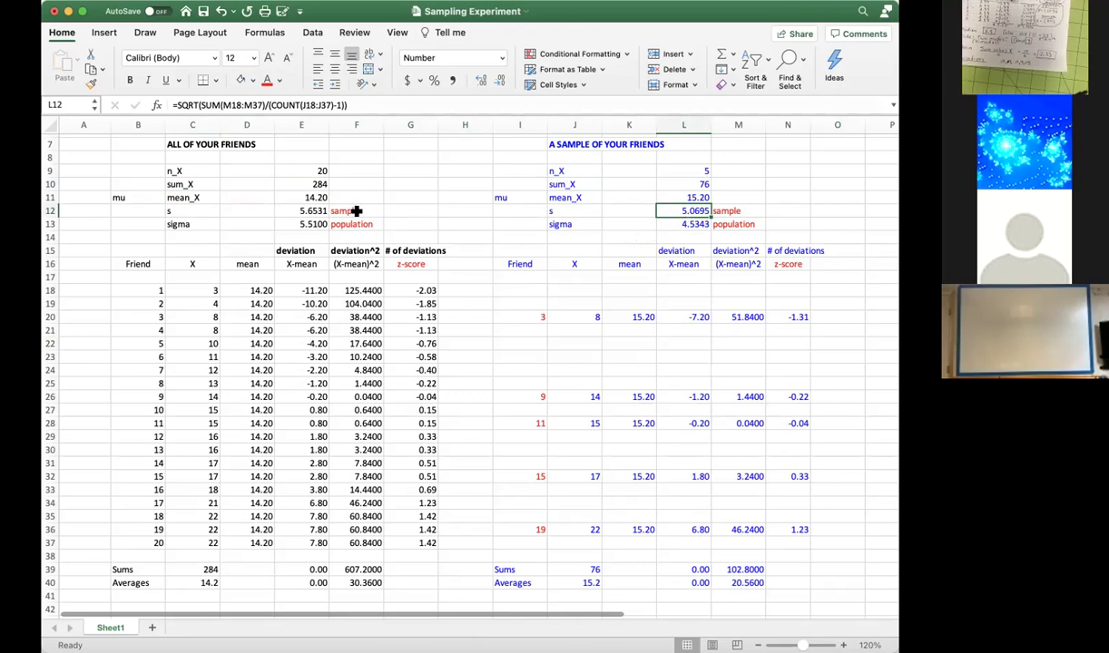
pyautogui.keyDown('super'); pyautogui.click(304, 223); pyautogui.keyUp('super')
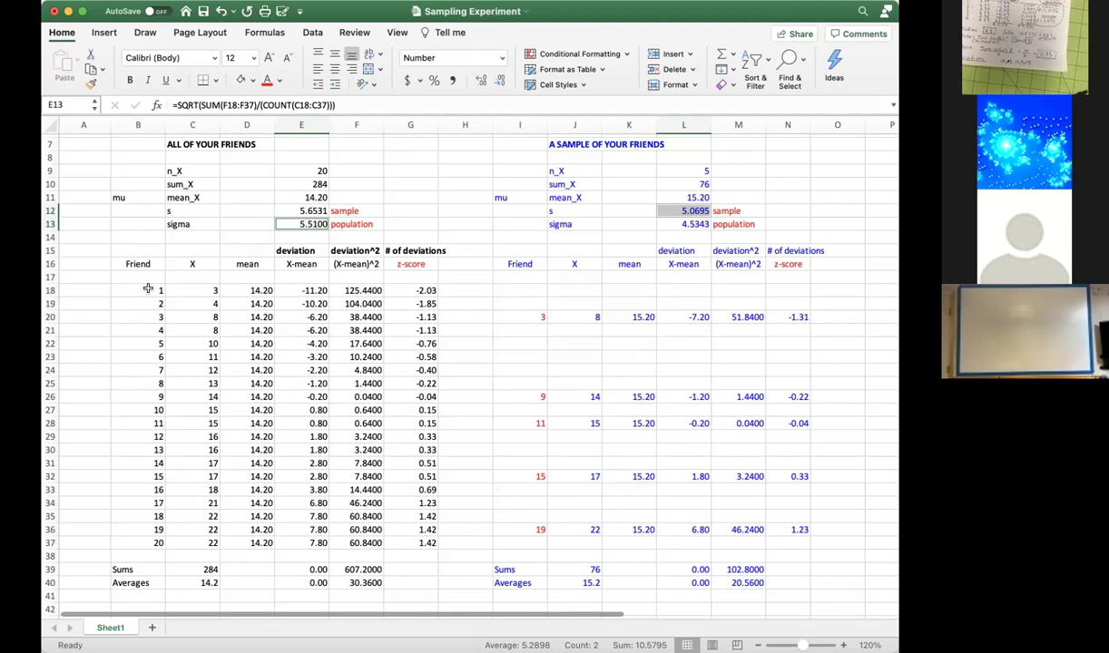
pyautogui.moveTo(147, 289)
pyautogui.mouseDown()
pyautogui.moveTo(361, 465)
pyautogui.moveTo(416, 534)
pyautogui.mouseUp()
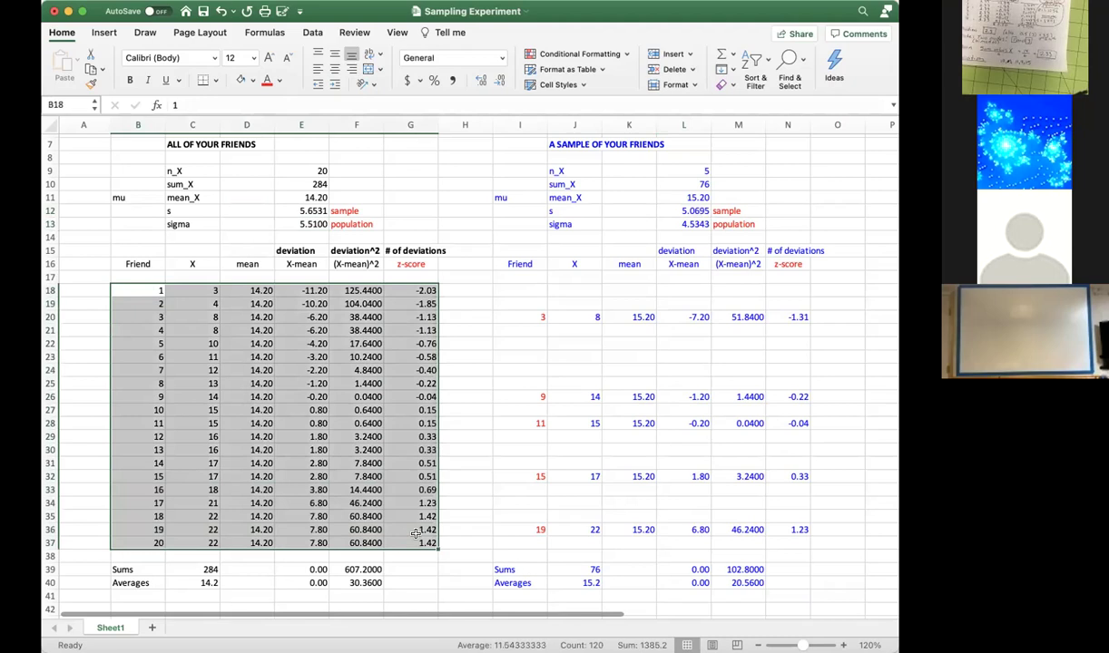
# Undo the clearing and the red colouring of the sampled friends 3, 9, 11, 15 and 19 in the sample table.
pyautogui.click(548, 375)
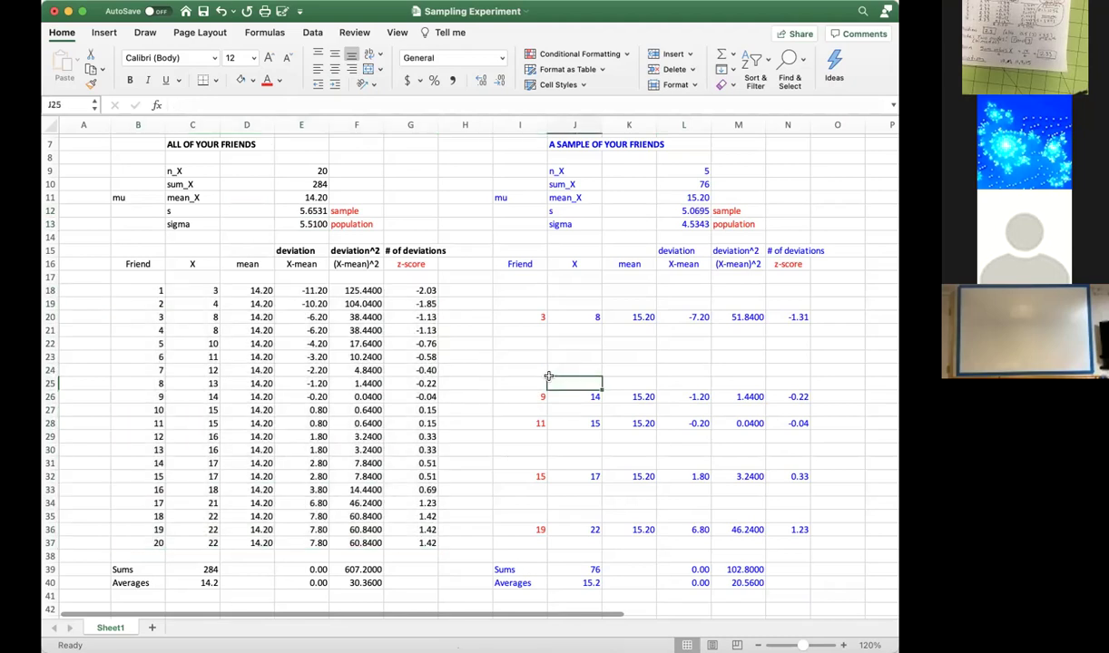
pyautogui.hotkey('ctrl', 'z')
pyautogui.hotkey('ctrl', 'z')
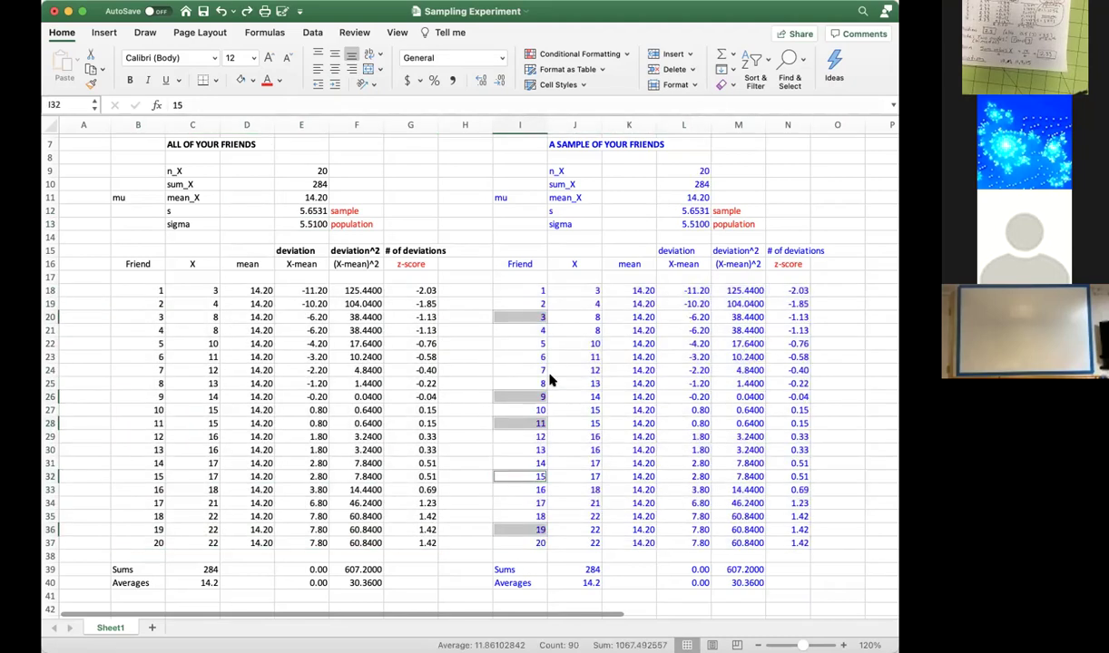
# Try a sample of friends 1 to 5 by clearing I23:N37, check its mean in L11, and undo the clearing.
pyautogui.click(524, 293)
pyautogui.moveTo(523, 293); pyautogui.dragTo(792, 345)
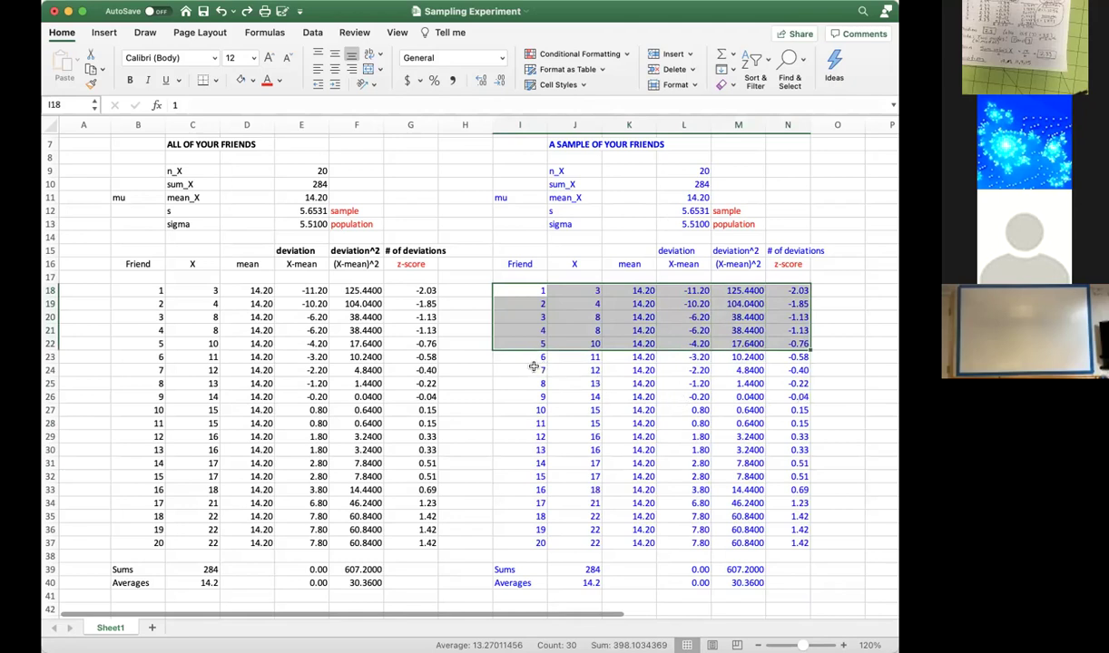
pyautogui.moveTo(509, 354); pyautogui.dragTo(775, 542)
pyautogui.press('Delete')
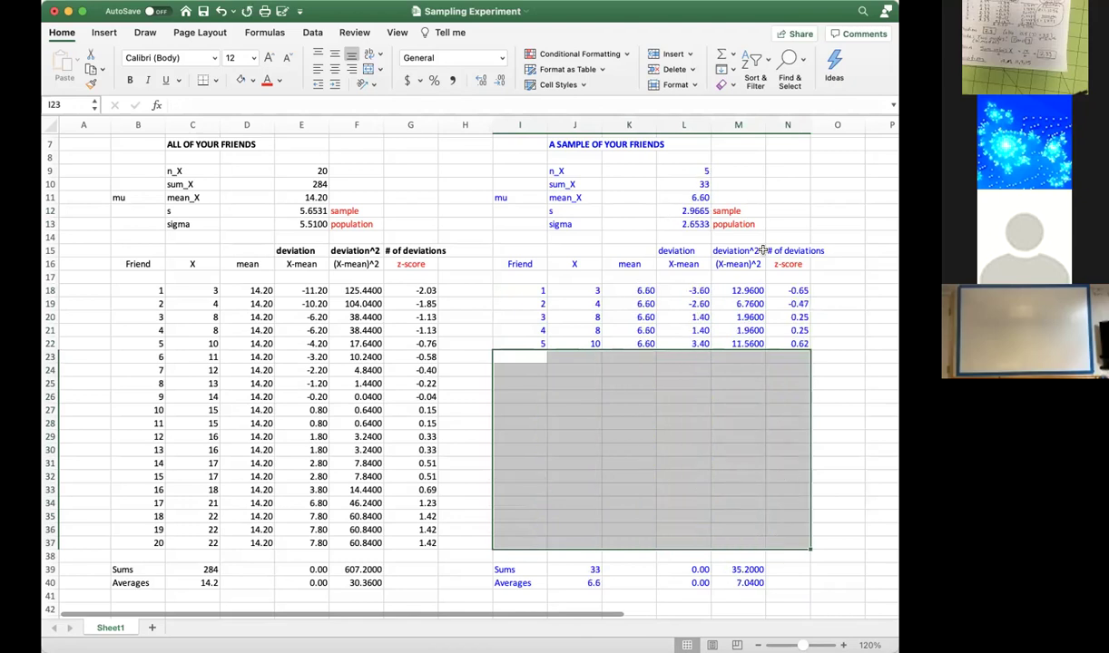
pyautogui.click(704, 197)
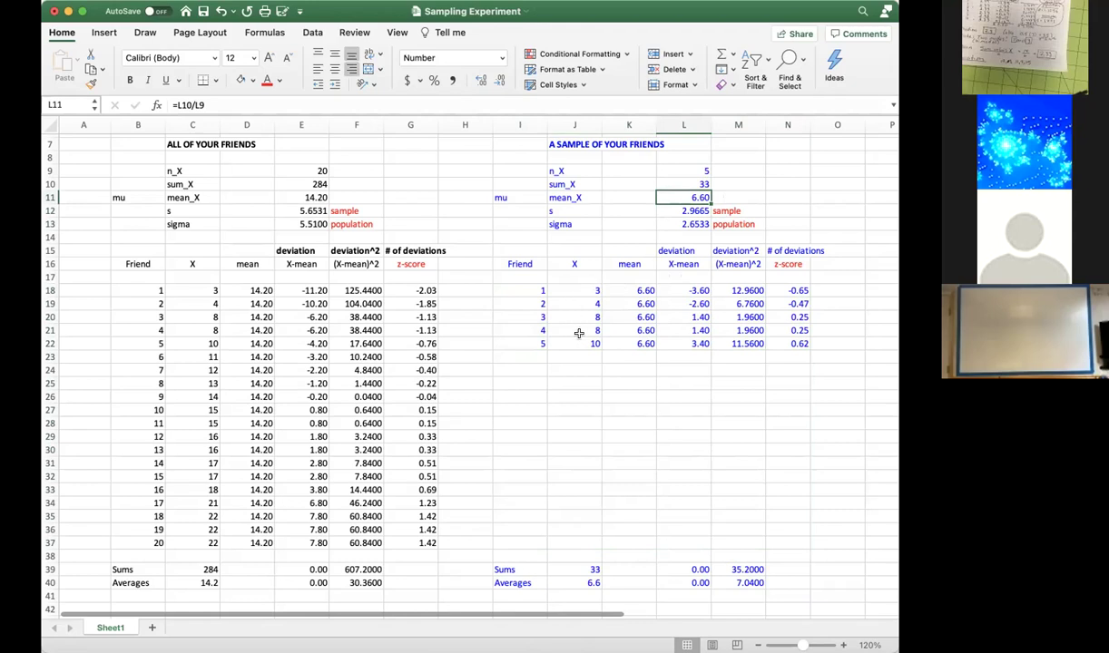
pyautogui.press('super+v')
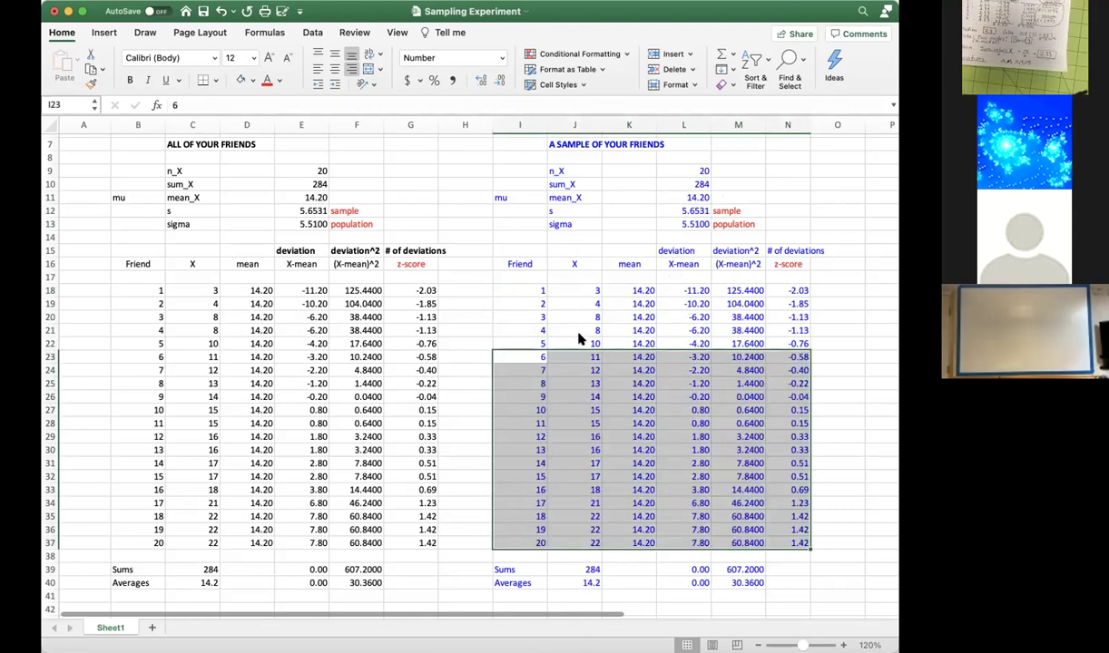
# Try a sample of friends 16 to 20 by clearing I18:N32 in the sample table, and undo the clearing.
pyautogui.click(530, 490)
pyautogui.moveTo(513, 474); pyautogui.dragTo(797, 288)
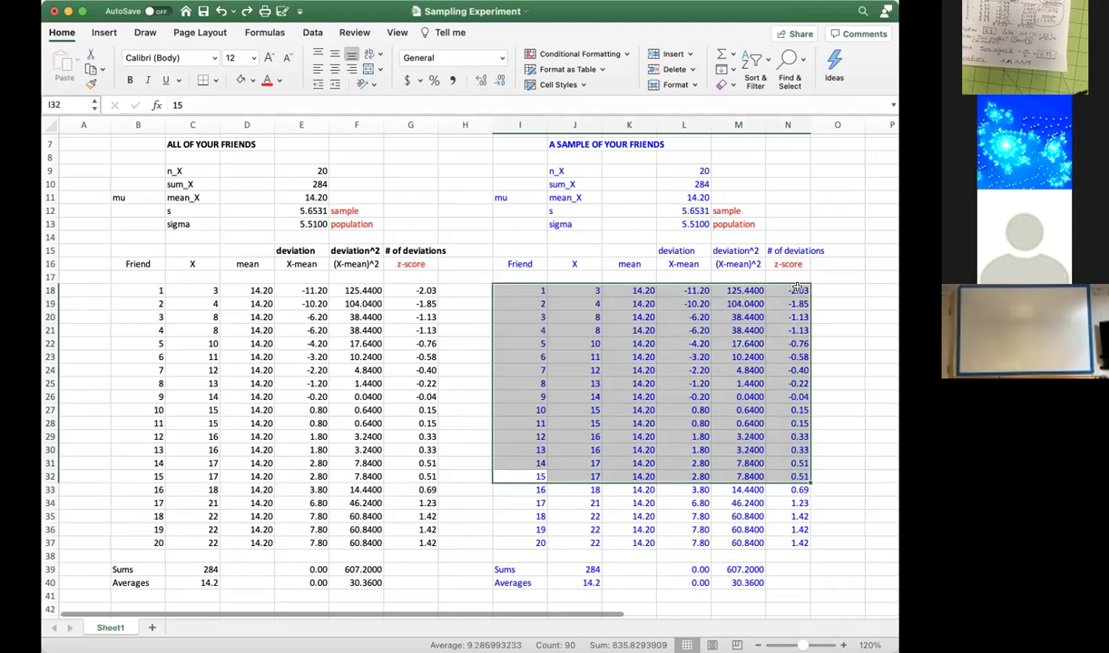
pyautogui.press('Delete')
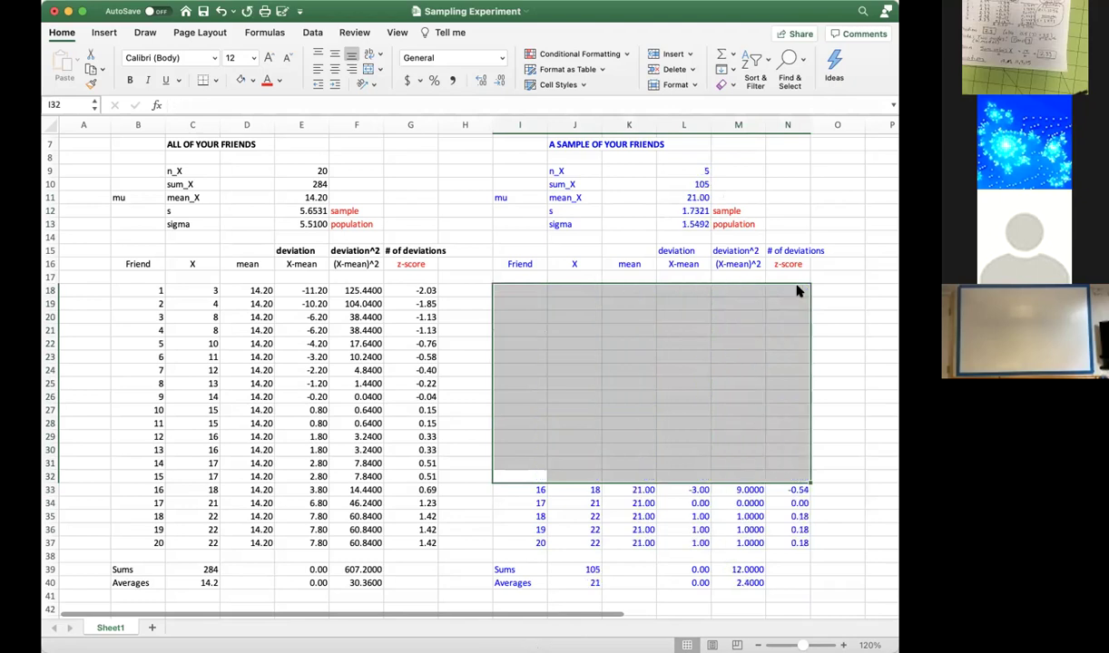
pyautogui.click(838, 358)
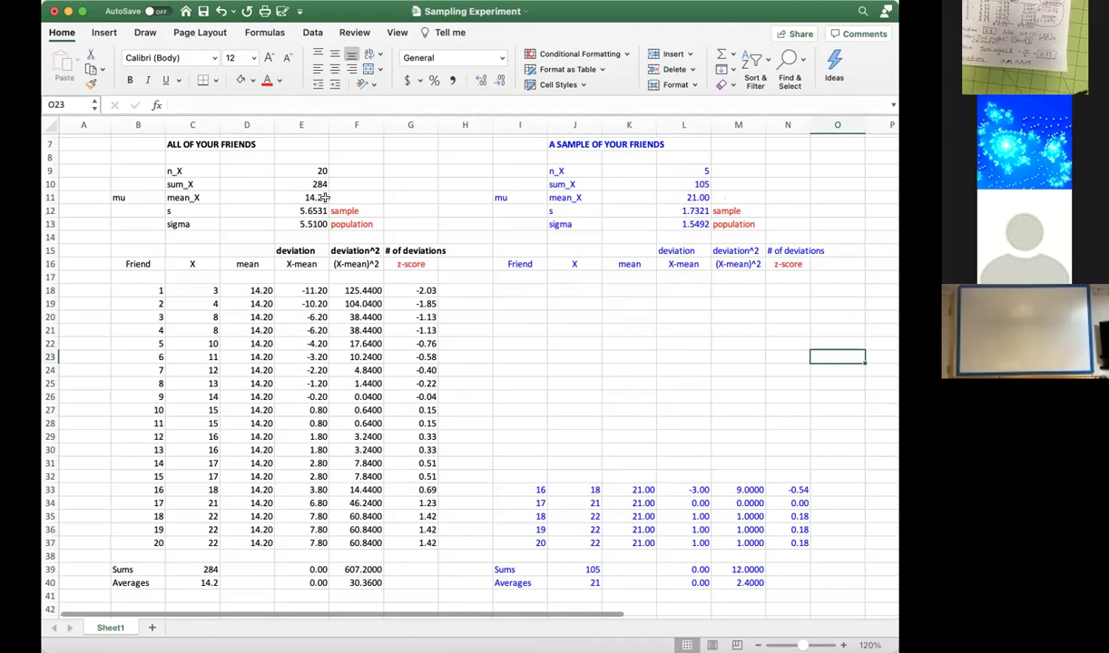
pyautogui.press('super+z')
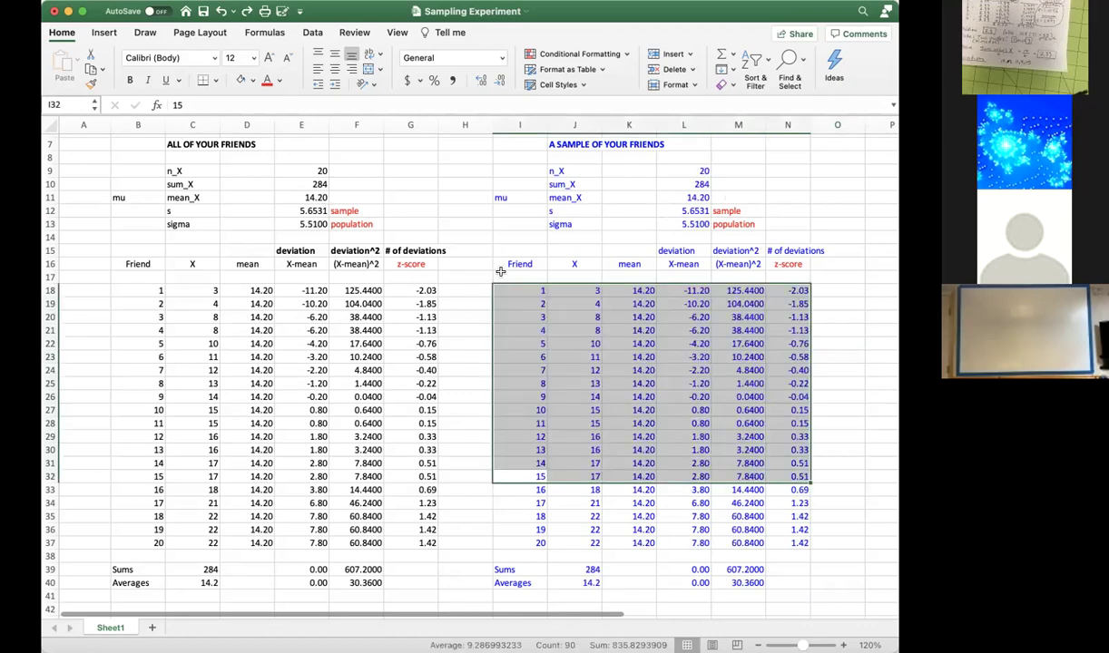
pyautogui.click(467, 290)
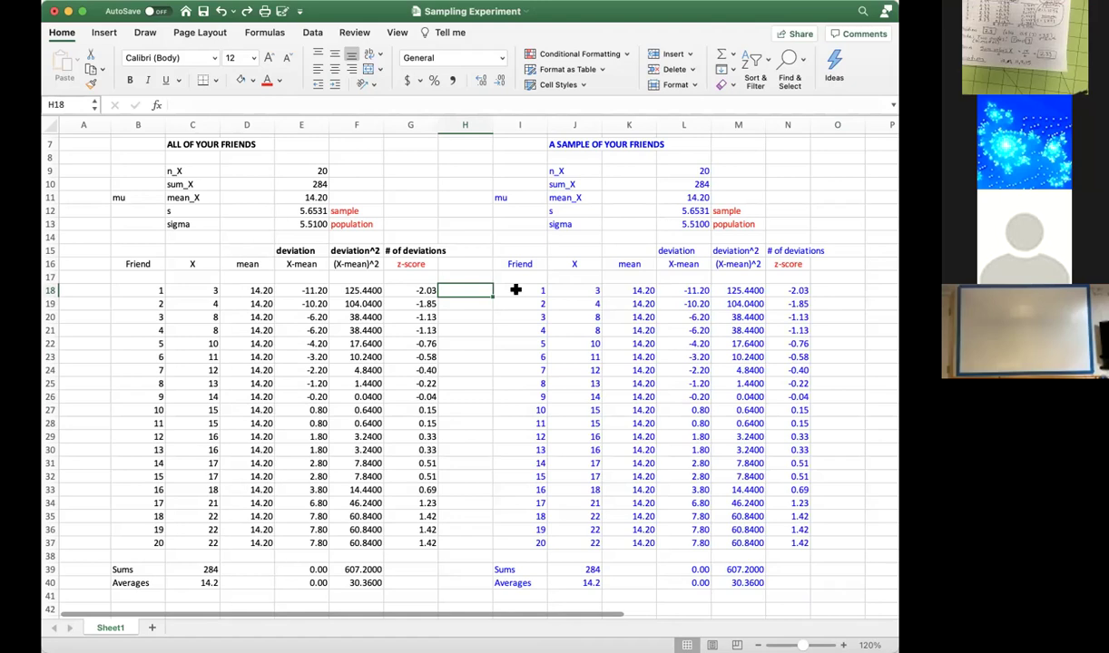
# Colour sampled friends 2, 18, 15, 6 and 9 red in the sample table's Friend column.
pyautogui.click(533, 301)
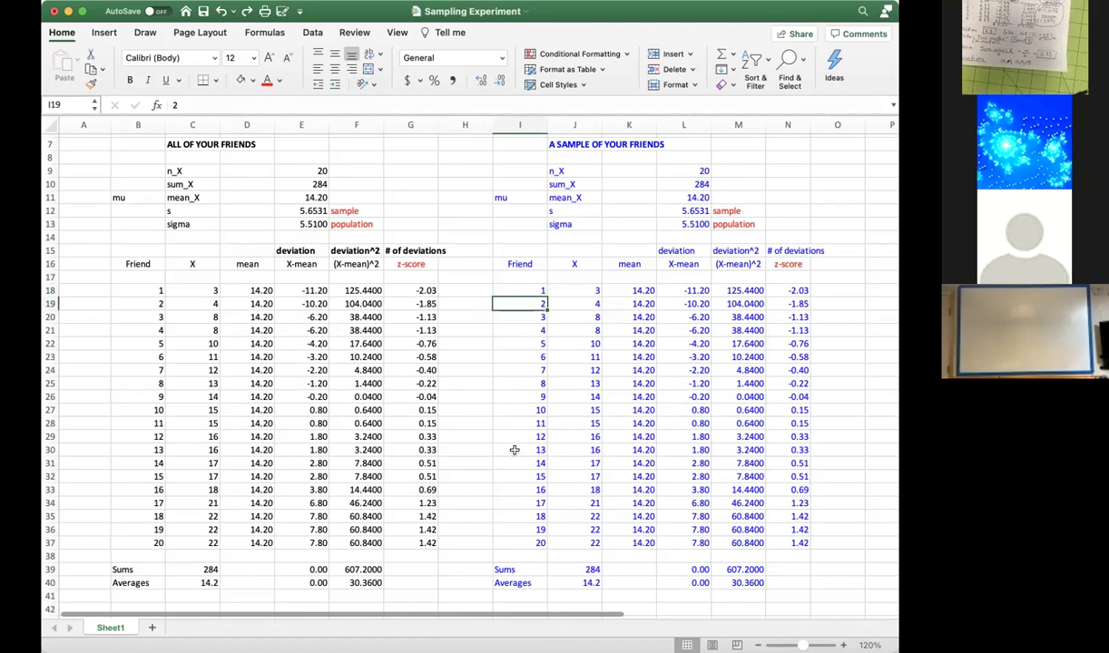
pyautogui.keyDown('super'); pyautogui.click(514, 515); pyautogui.keyUp('super')
pyautogui.keyDown('super'); pyautogui.click(516, 475); pyautogui.keyUp('super')
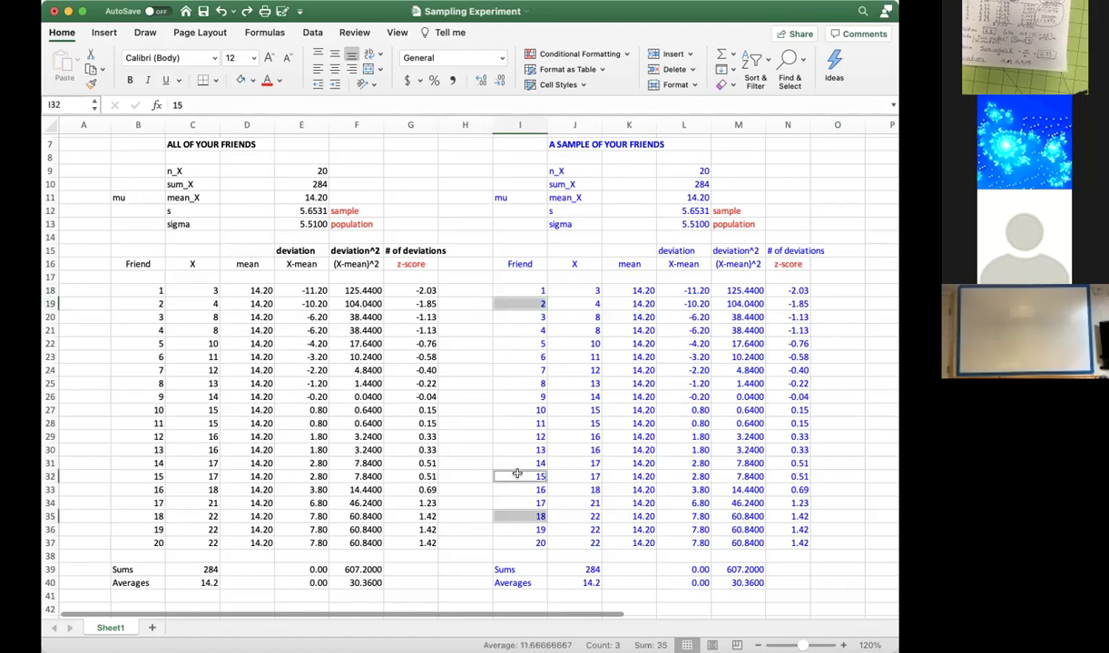
pyautogui.keyDown('super'); pyautogui.click(524, 357); pyautogui.keyUp('super')
pyautogui.keyDown('super'); pyautogui.click(517, 396); pyautogui.keyUp('super')
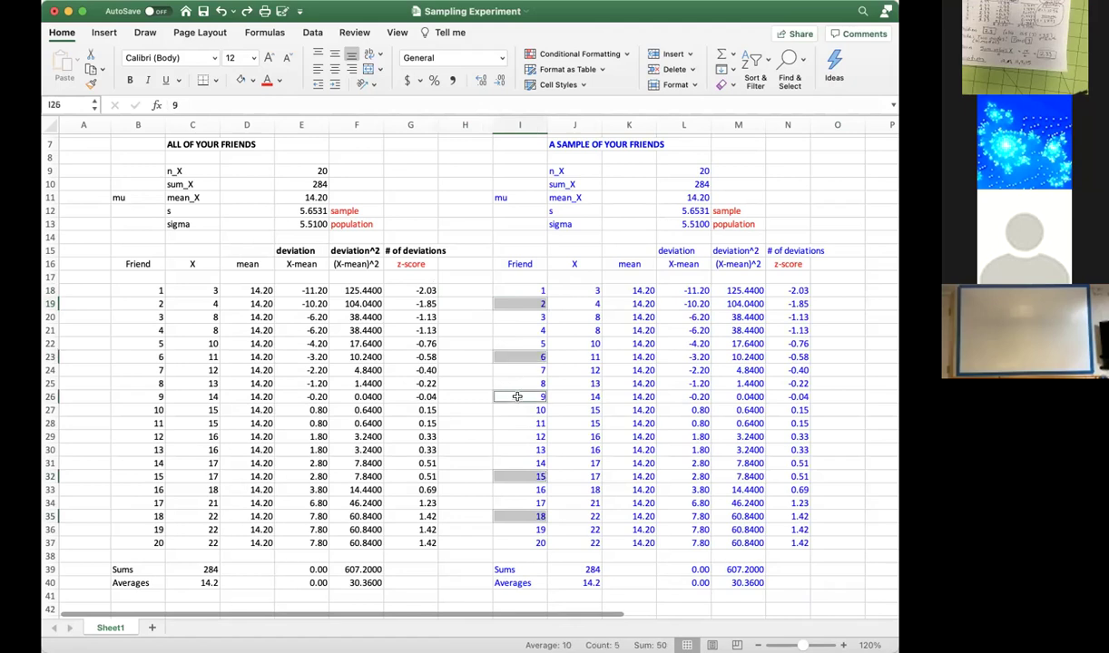
pyautogui.click(266, 80)
pyautogui.click(571, 503)
# Clear the data in columns I to N for every friend in the sample table except 2, 6, 9, 15 and 18.
pyautogui.moveTo(525, 290); pyautogui.dragTo(795, 290)
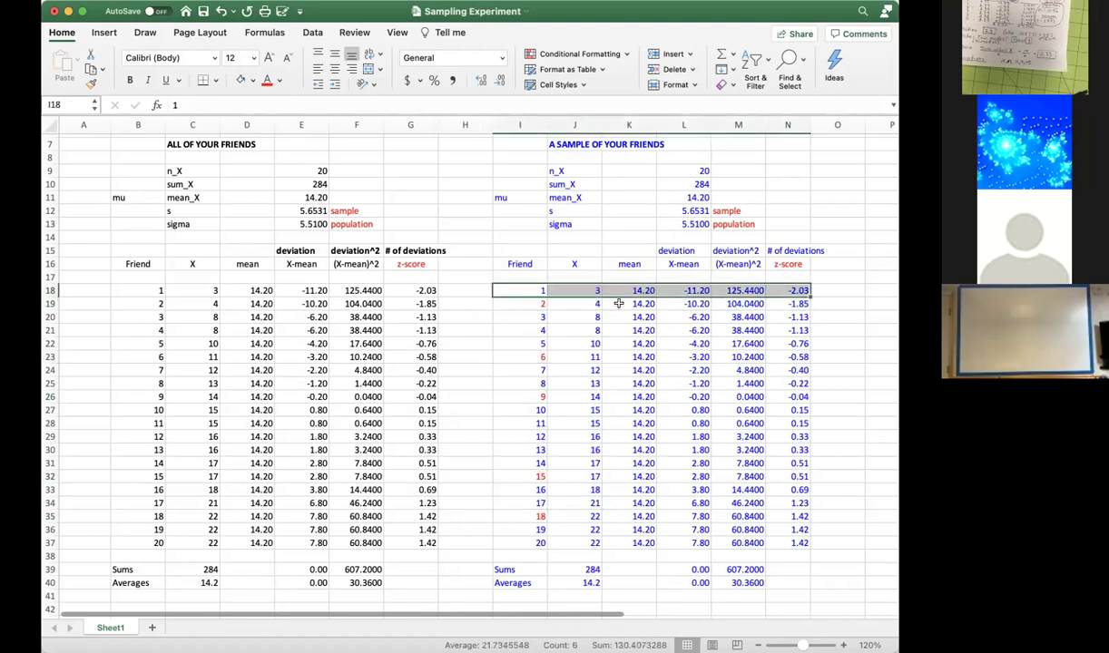
pyautogui.moveTo(515, 304); pyautogui.dragTo(788, 337)
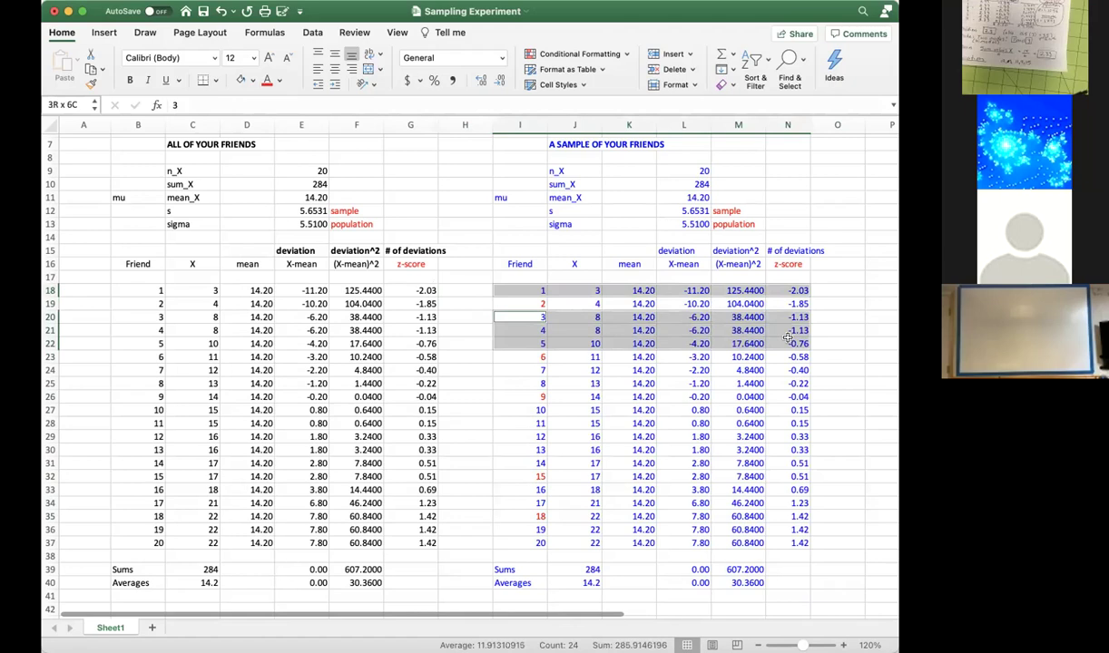
pyautogui.moveTo(513, 370); pyautogui.dragTo(783, 383)
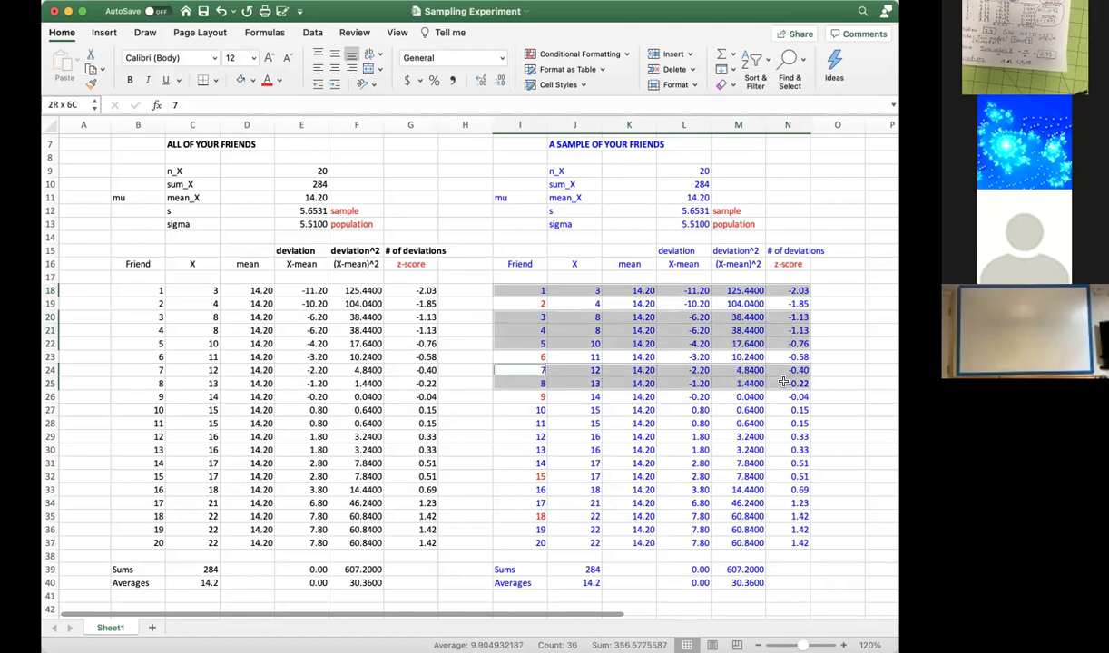
pyautogui.moveTo(514, 410); pyautogui.dragTo(804, 461)
pyautogui.moveTo(513, 490); pyautogui.dragTo(778, 496)
pyautogui.moveTo(512, 528); pyautogui.dragTo(784, 539)
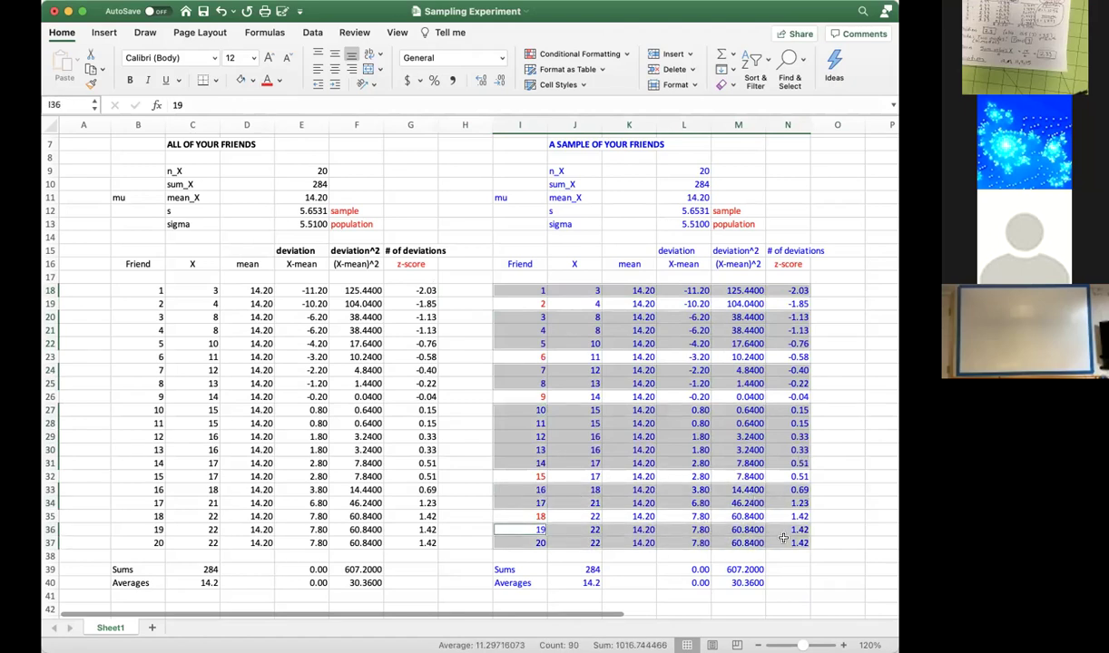
pyautogui.press('Delete')
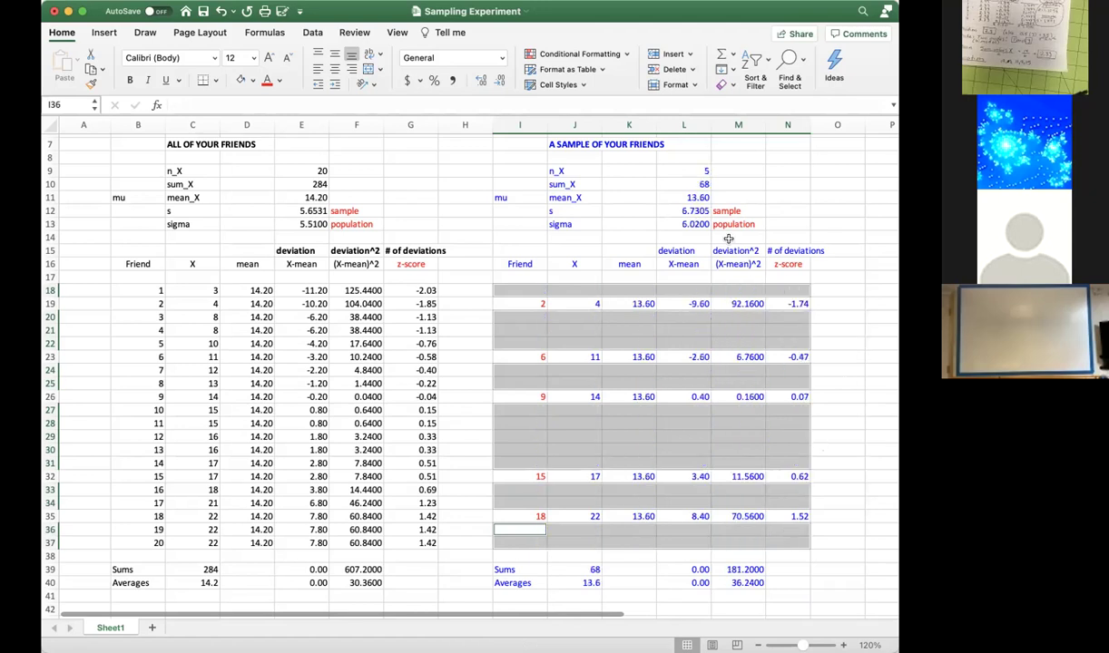
# Check the new sample's mean in L11 and its standard deviation s in L12 against the population's statistics.
pyautogui.click(726, 198)
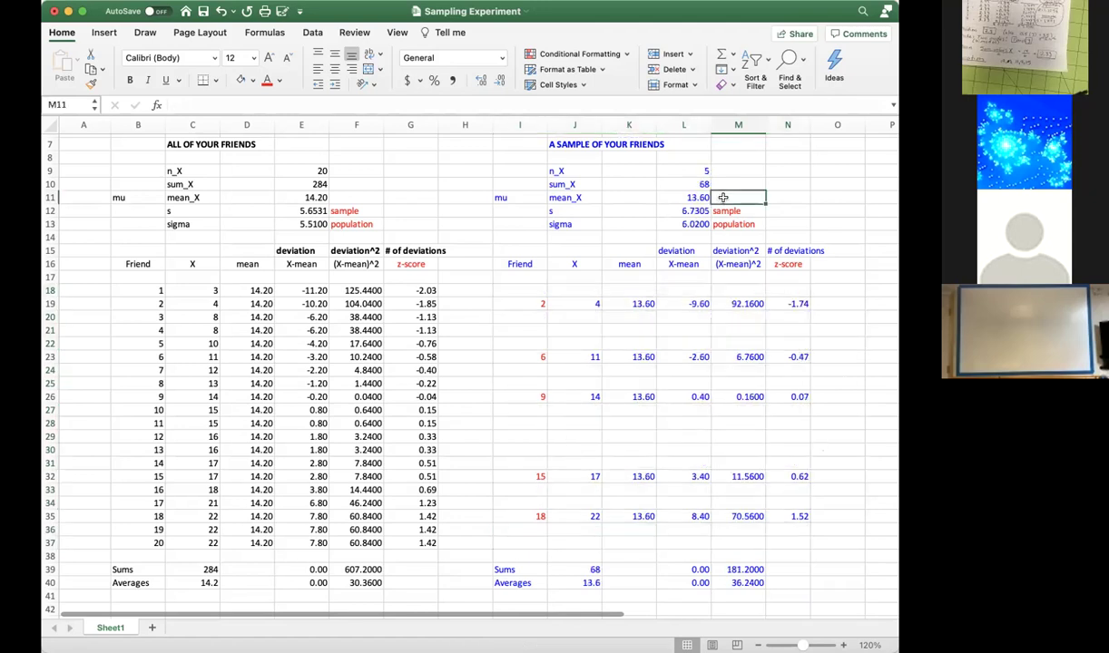
pyautogui.click(667, 196)
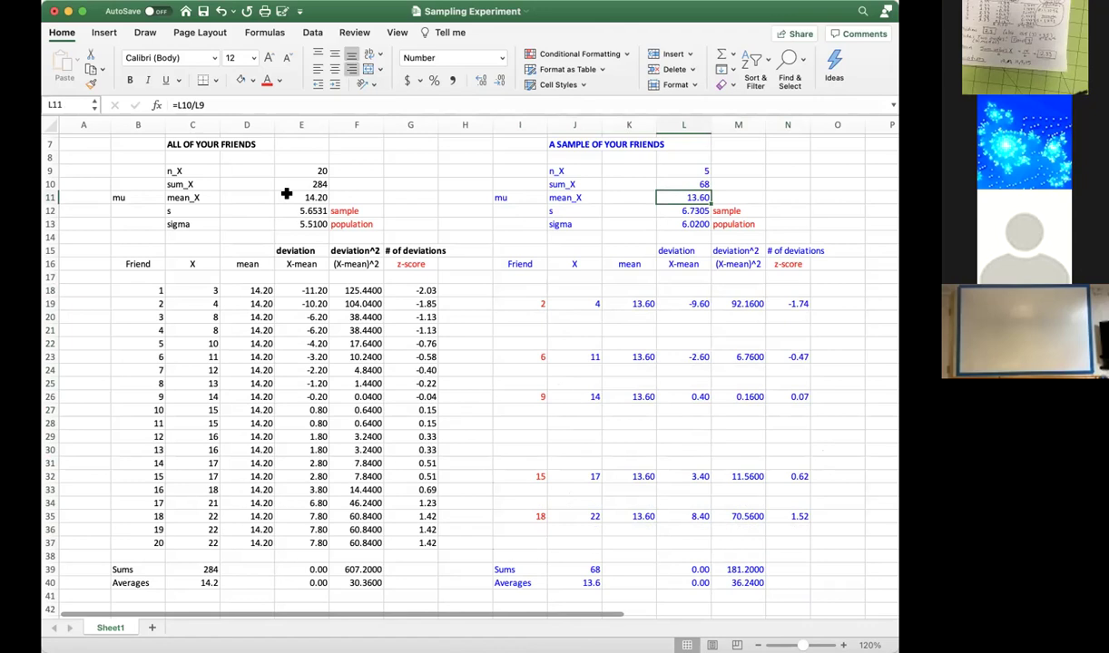
pyautogui.click(692, 211)
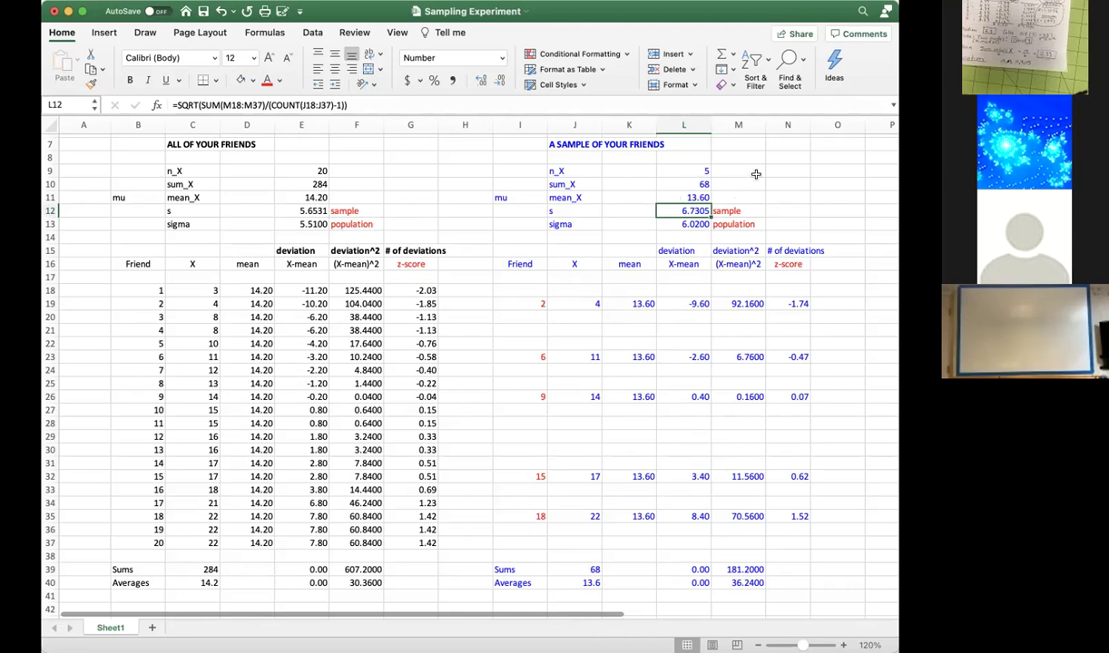
# Undo the clearing and the red colouring for the sample of friends 2, 6, 9, 15 and 18.
pyautogui.press('super+z')
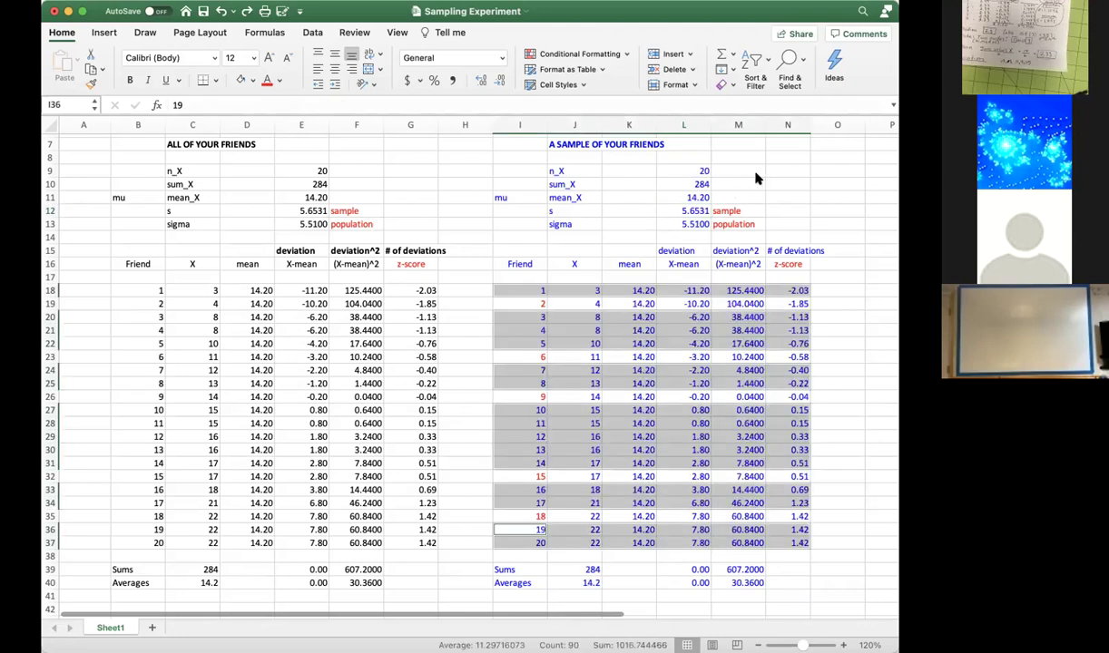
pyautogui.press('super+z')
pyautogui.click(611, 358)
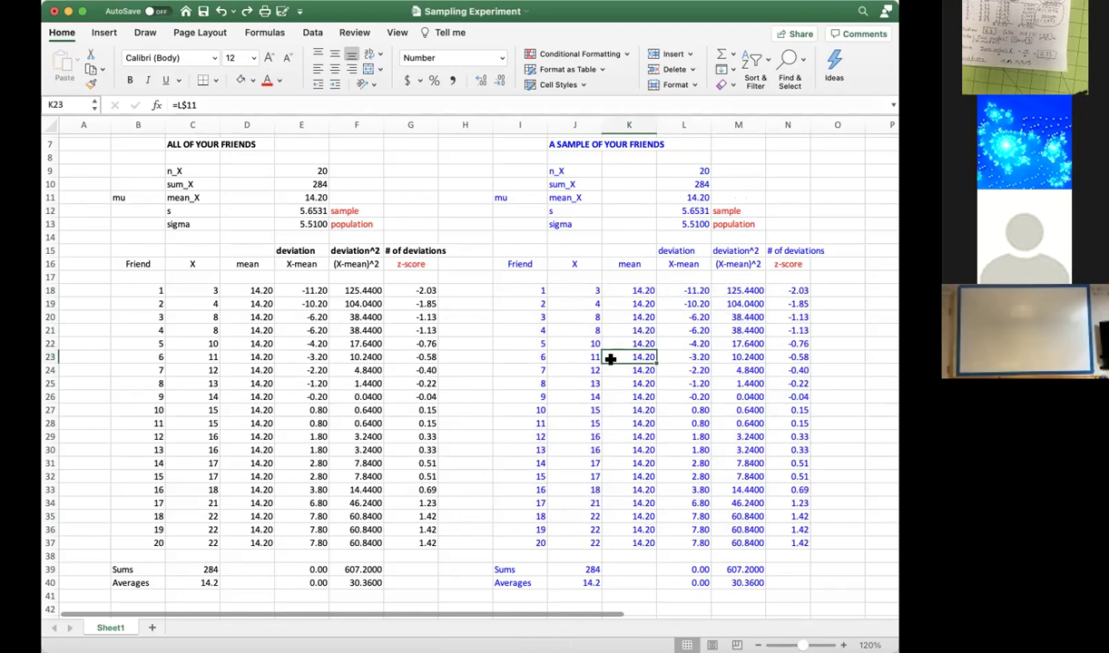
# Colour sampled friends 16, 5, 1, 12 and 7 red in the sample table's Friend column.
pyautogui.click(539, 488)
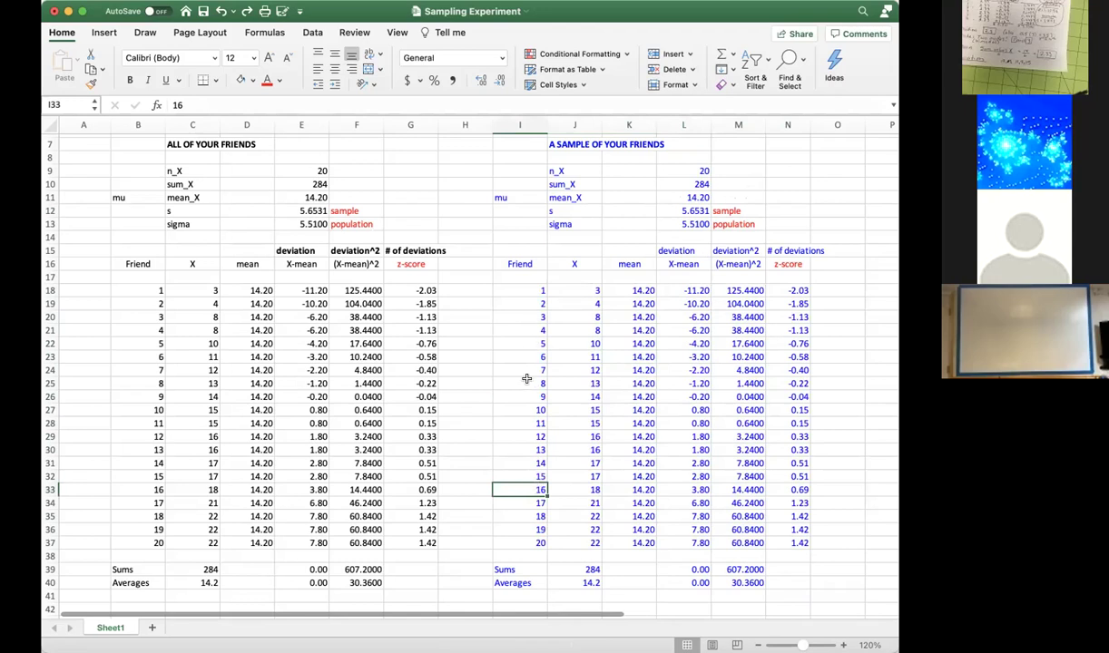
pyautogui.keyDown('super'); pyautogui.click(529, 343); pyautogui.keyUp('super')
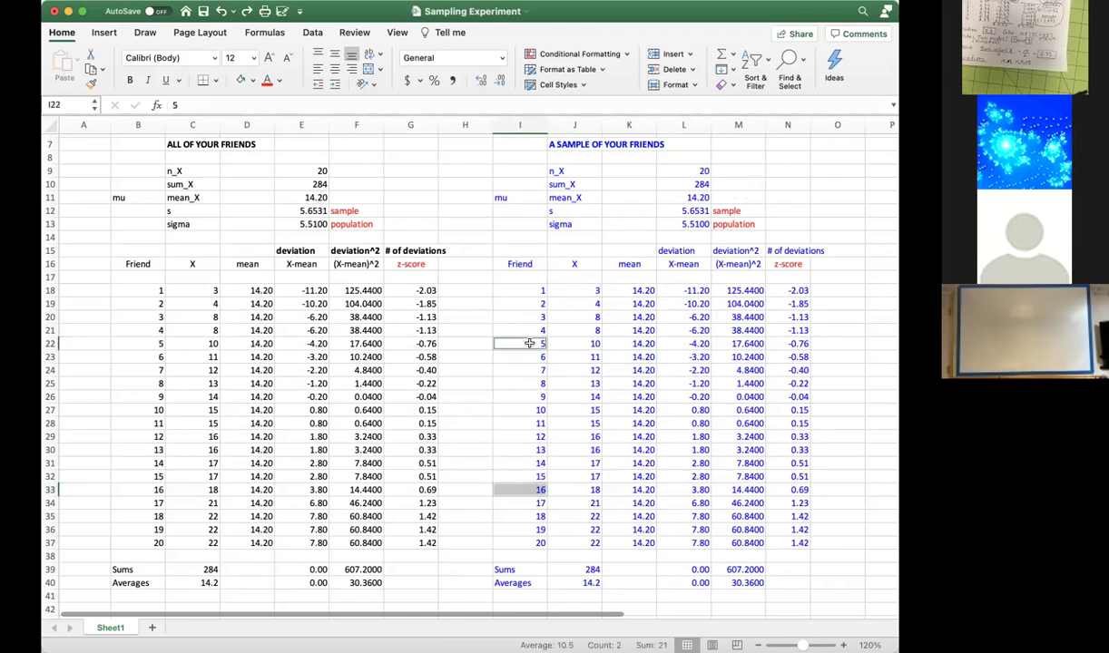
pyautogui.keyDown('super'); pyautogui.click(527, 290); pyautogui.keyUp('super')
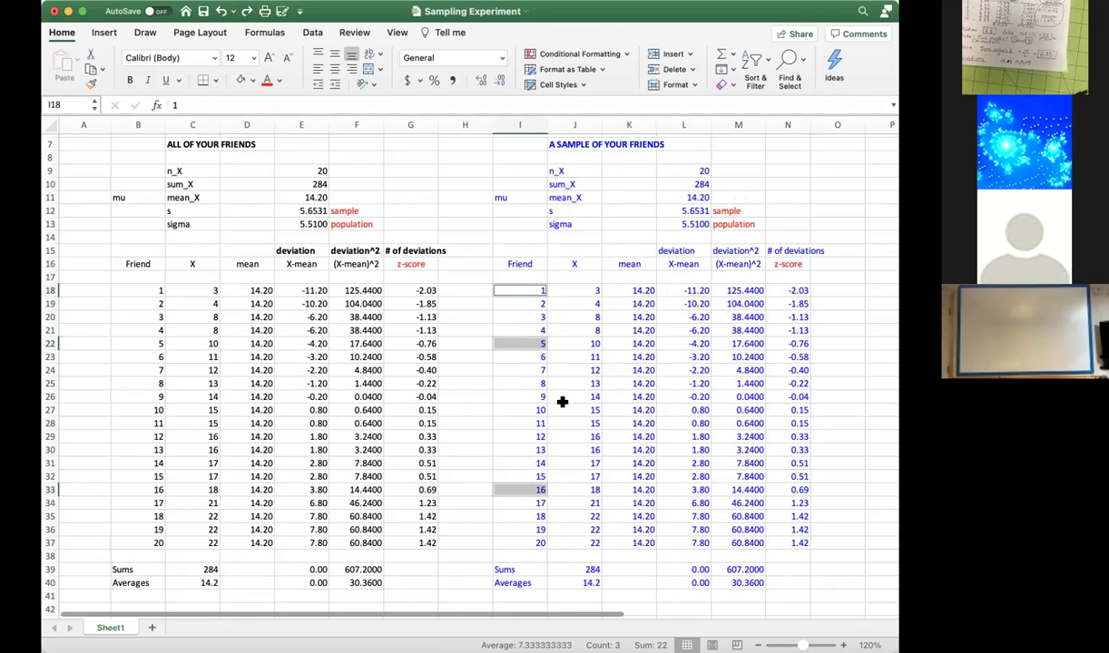
pyautogui.keyDown('super'); pyautogui.click(531, 437); pyautogui.keyUp('super')
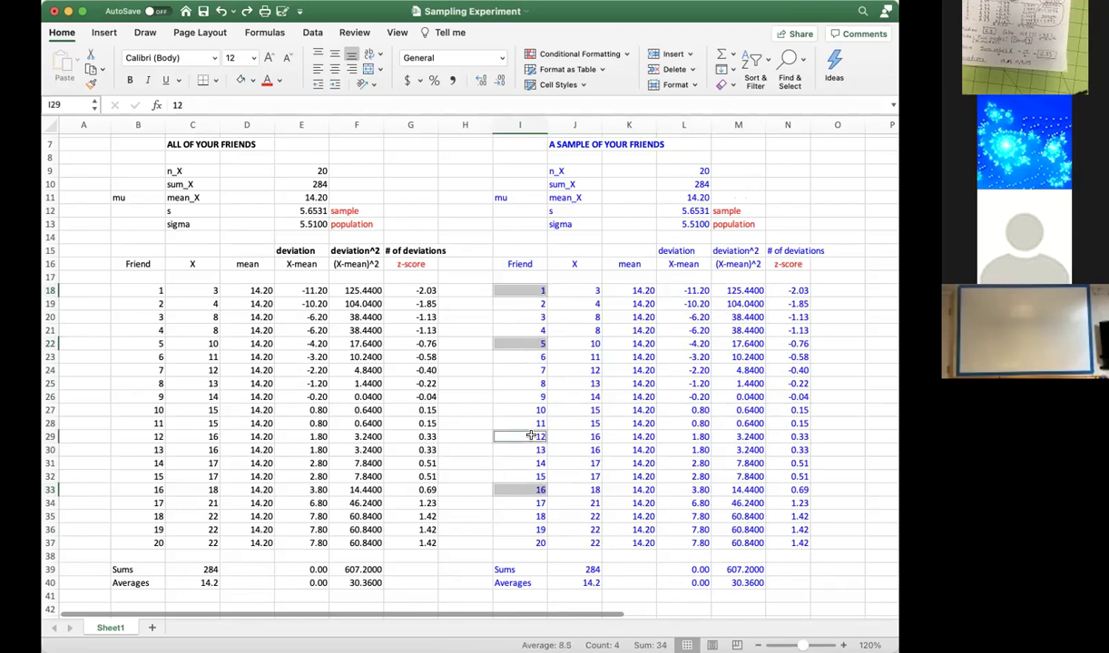
pyautogui.keyDown('super'); pyautogui.click(543, 372); pyautogui.keyUp('super')
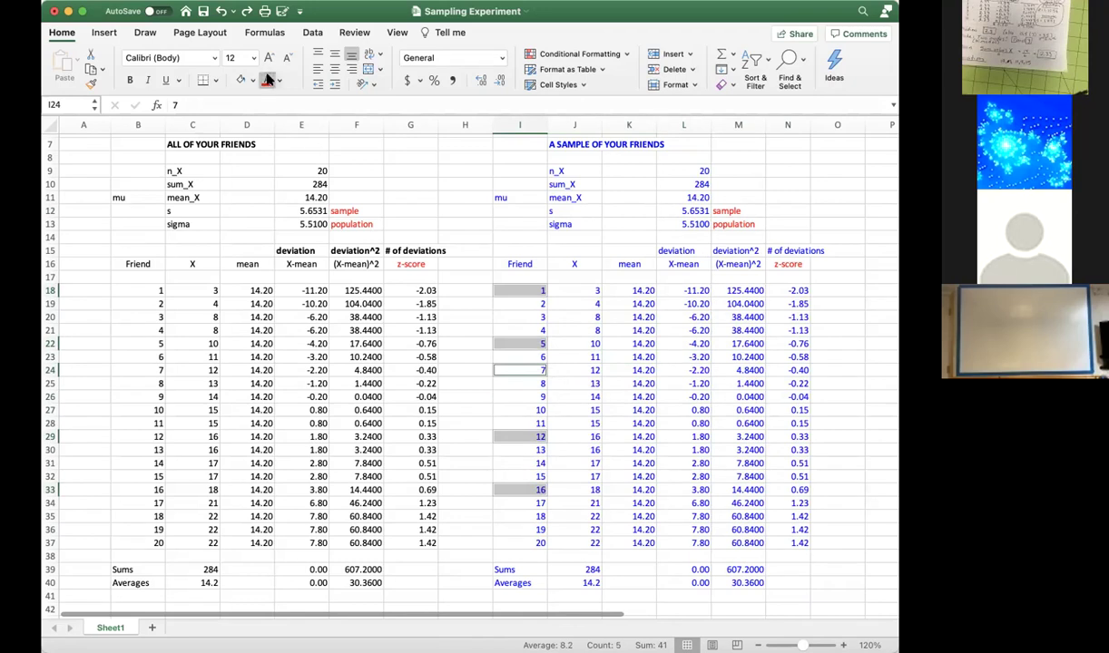
# Clear the data in columns I to N for every friend in the sample table except 1, 5, 7, 12 and 16.
pyautogui.moveTo(536, 305); pyautogui.dragTo(794, 332)
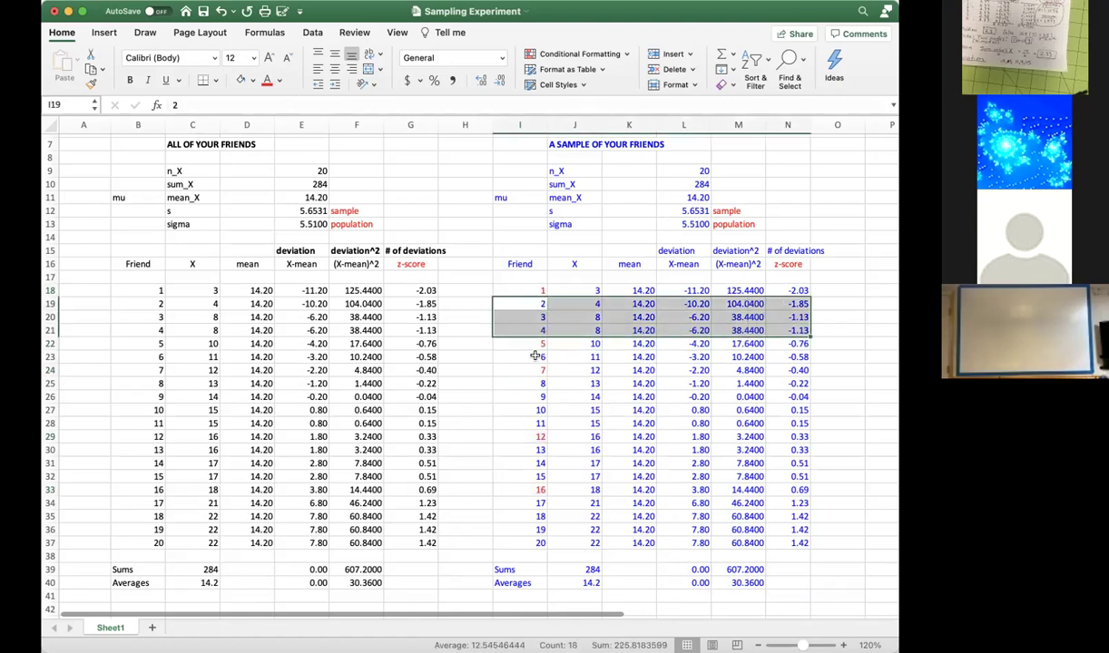
pyautogui.moveTo(538, 357); pyautogui.dragTo(777, 353)
pyautogui.moveTo(541, 383); pyautogui.dragTo(781, 423)
pyautogui.moveTo(534, 450); pyautogui.dragTo(798, 476)
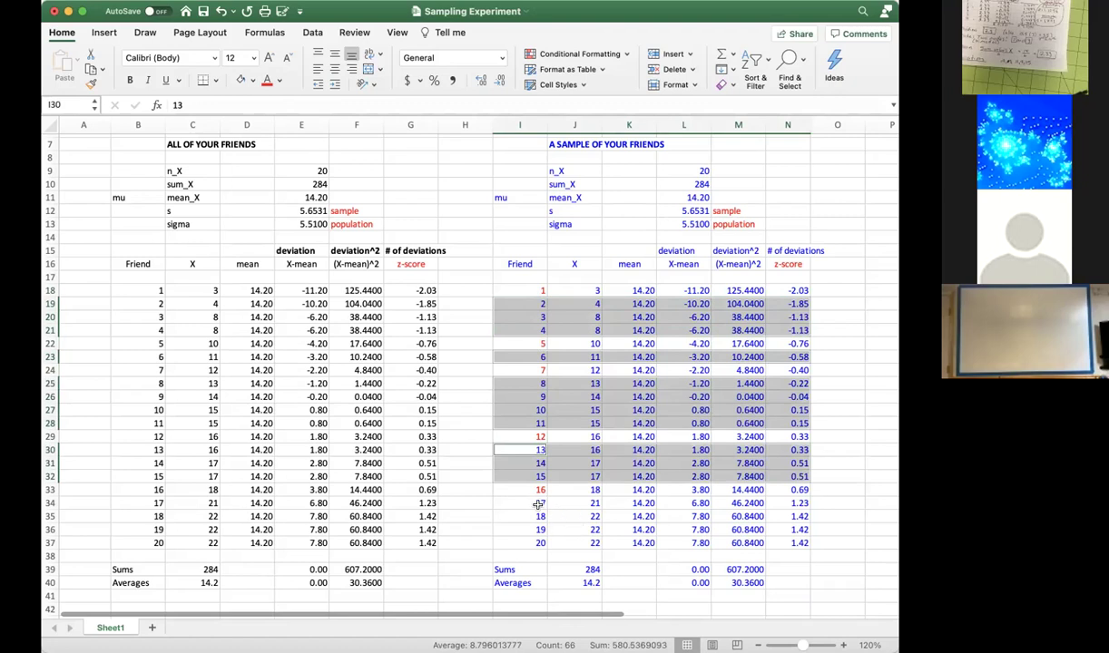
pyautogui.moveTo(537, 503); pyautogui.dragTo(590, 503)
pyautogui.moveTo(667, 527); pyautogui.dragTo(784, 540)
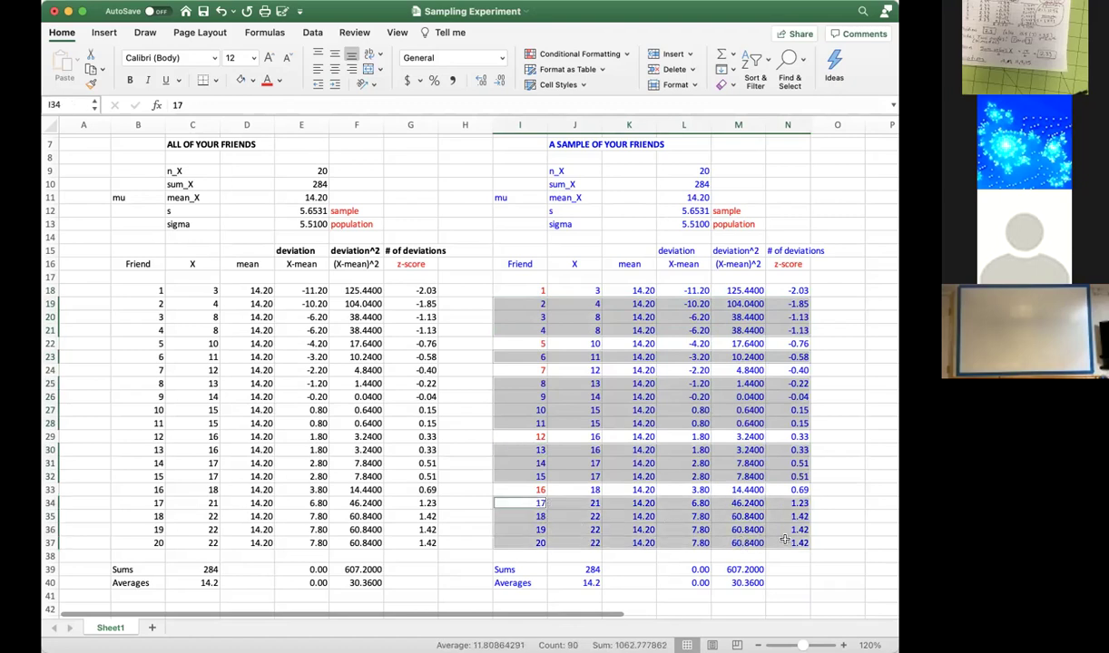
pyautogui.press('Delete')
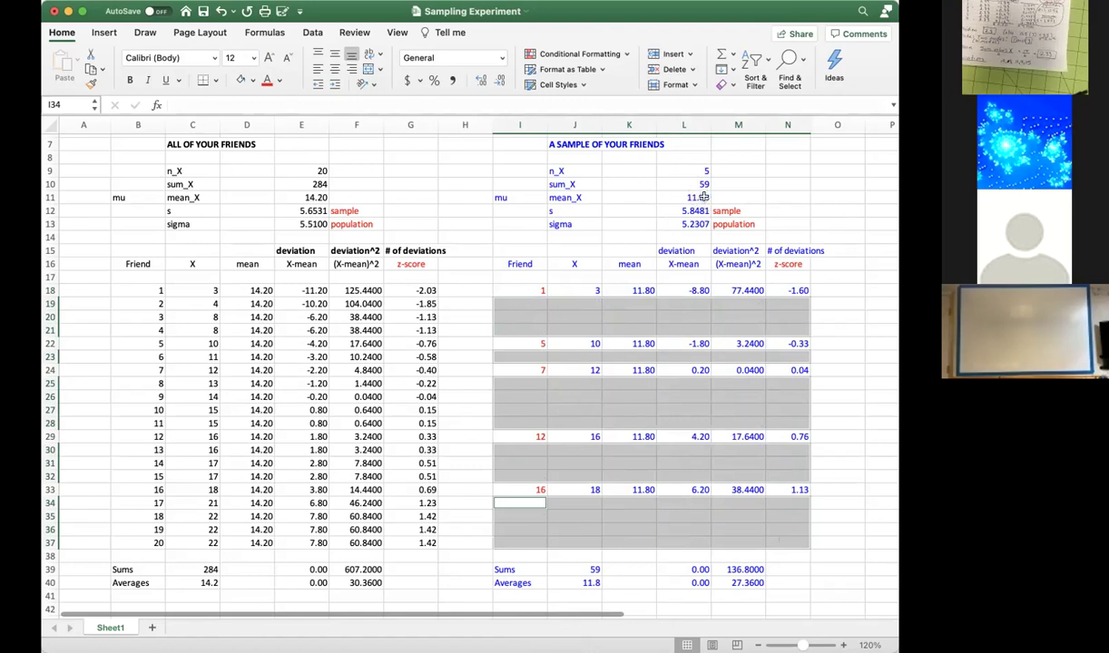
# Compare this sample's mean in L11 and standard deviation s in L12 with the population's sigma in E13.
pyautogui.click(679, 195)
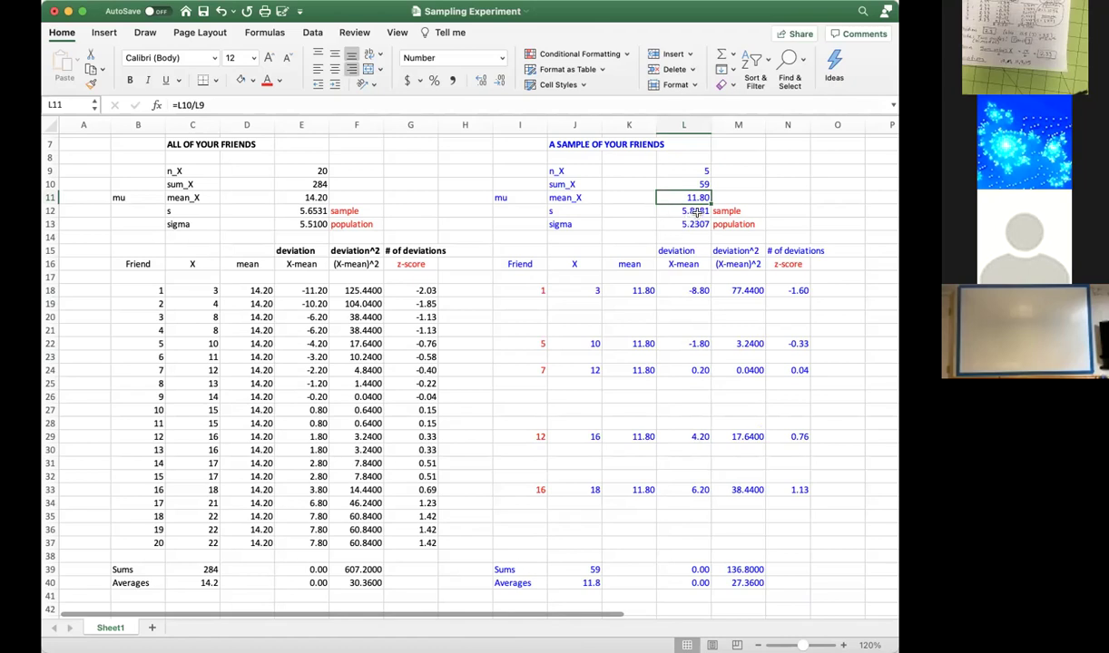
pyautogui.click(667, 209)
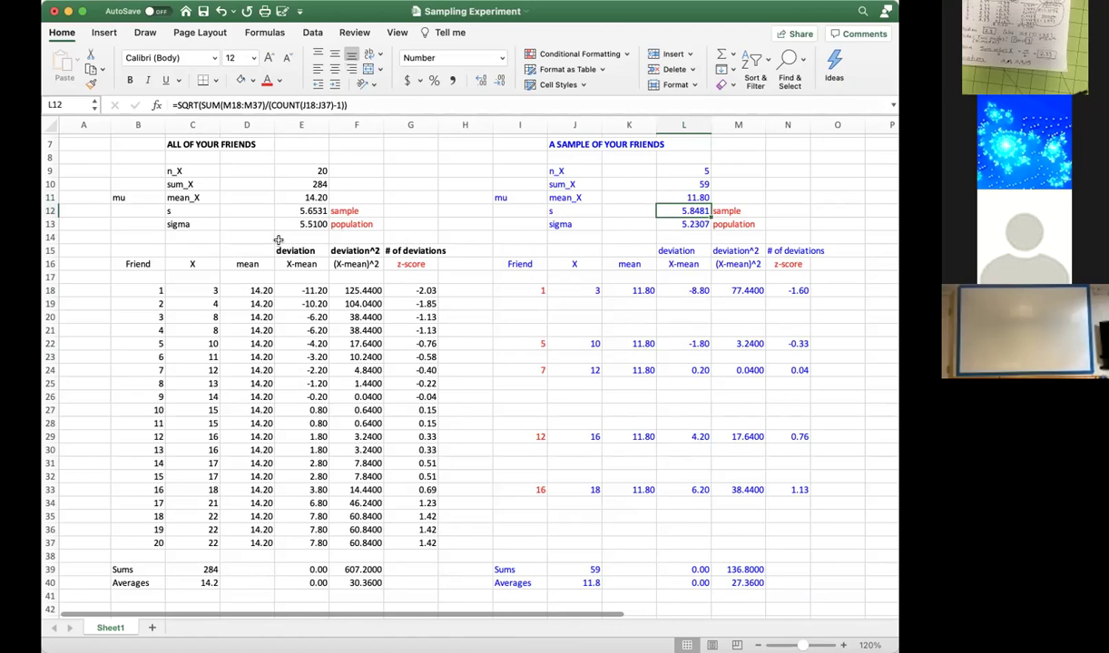
pyautogui.click(311, 224)
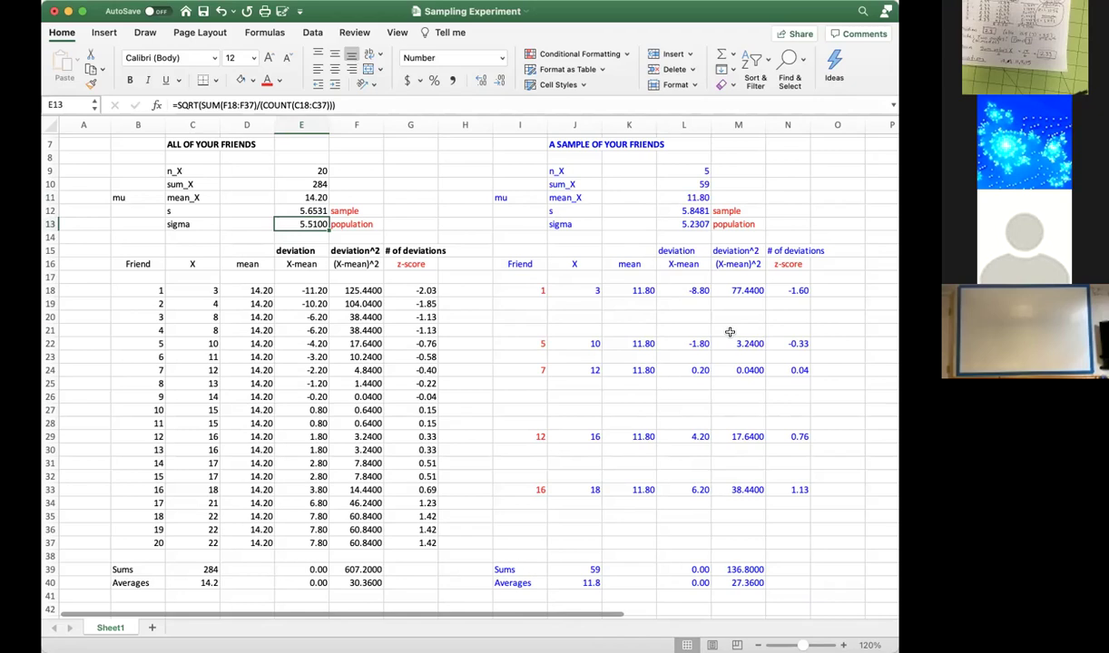
# Undo the clearing and the red colouring for the sample of friends 1, 5, 7, 12 and 16.
pyautogui.press('super+z')
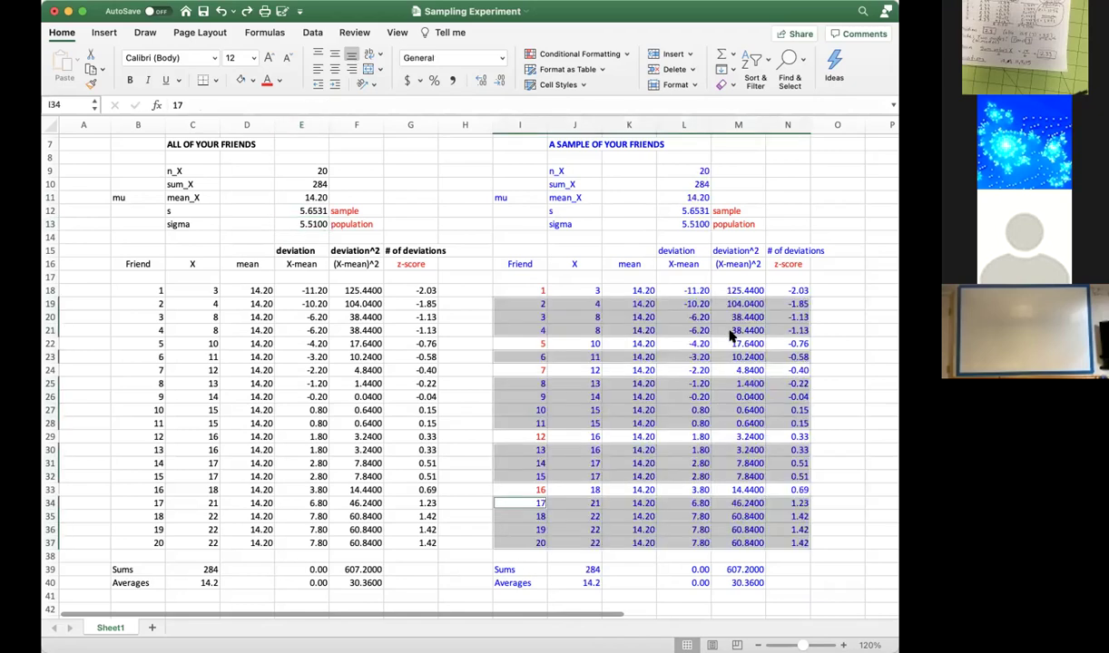
pyautogui.press('super+z')
pyautogui.click(472, 290)
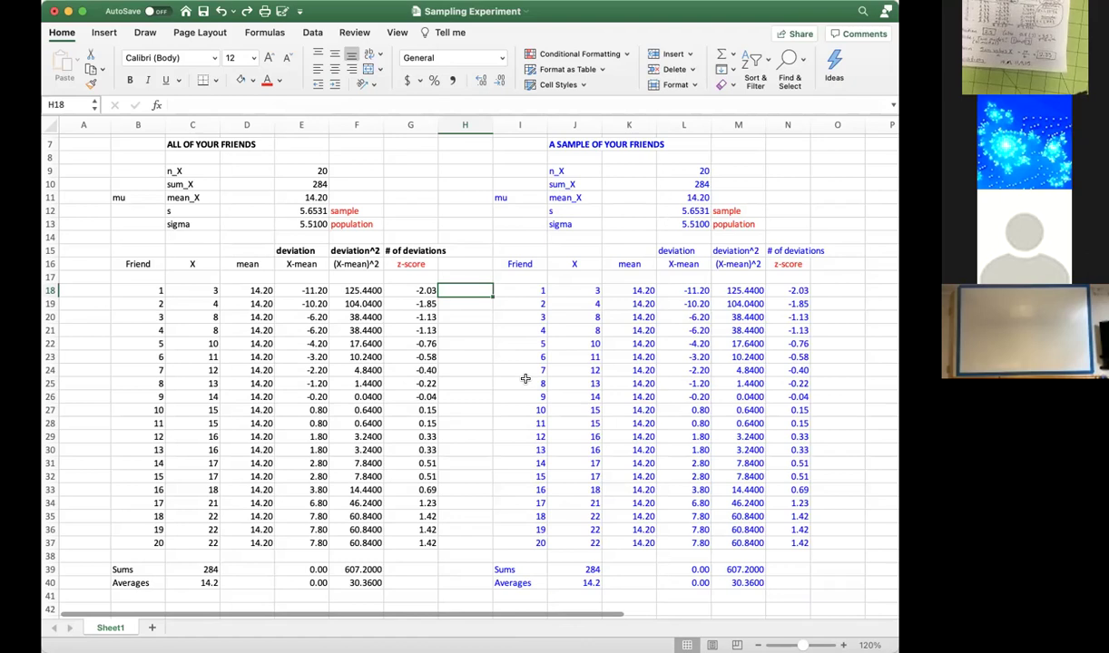
# Examine the s and sigma rows of both the population and the sample summaries in E12:M13.
pyautogui.click(525, 380)
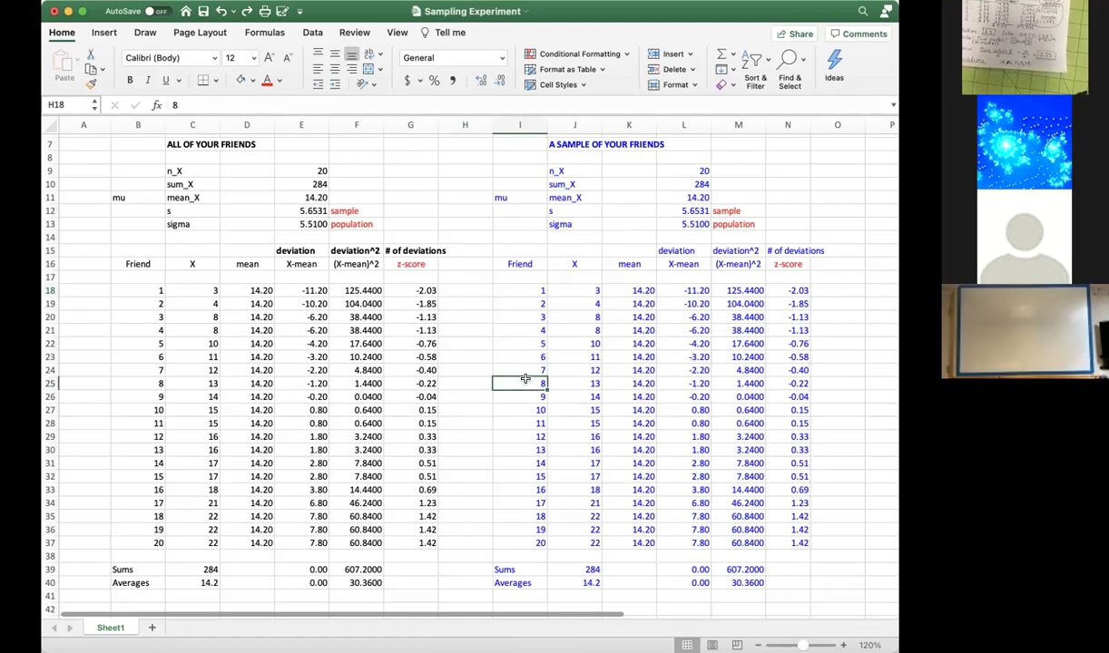
pyautogui.click(531, 278)
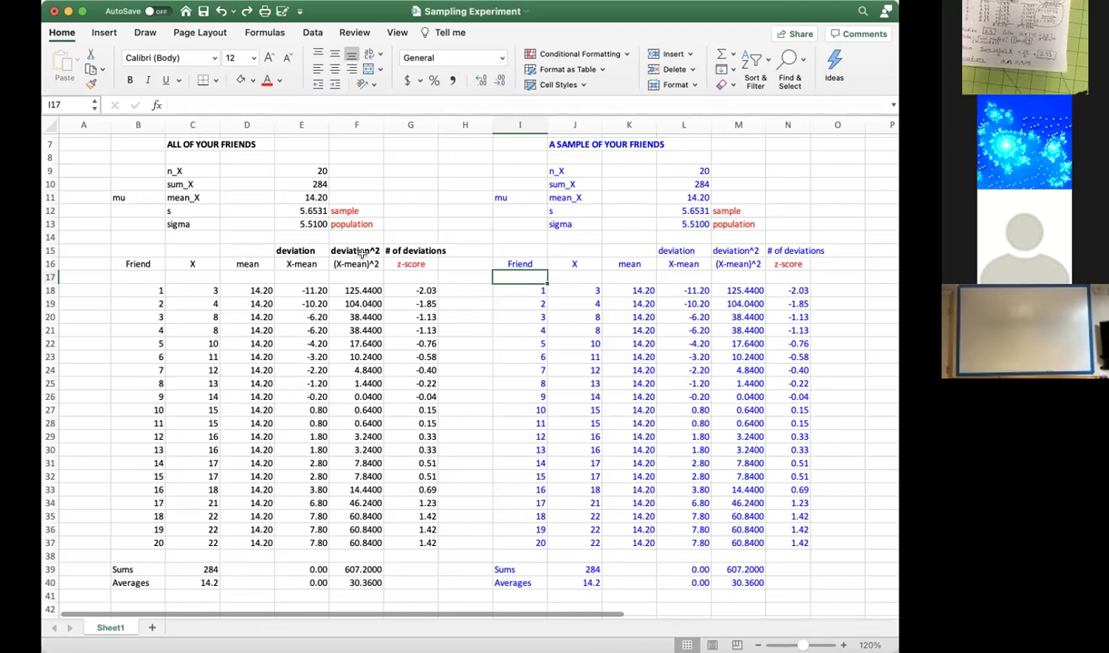
pyautogui.moveTo(299, 211); pyautogui.dragTo(719, 224)
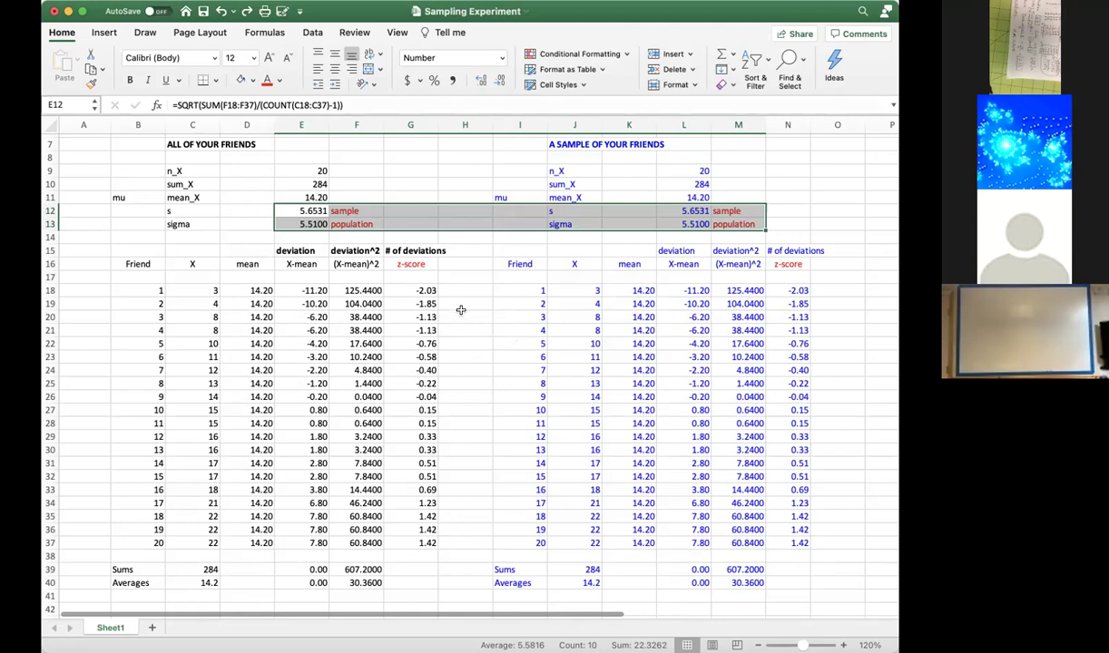
# Make the z-score headings in G16 and N16 of the population and sample tables bold.
pyautogui.click(410, 263)
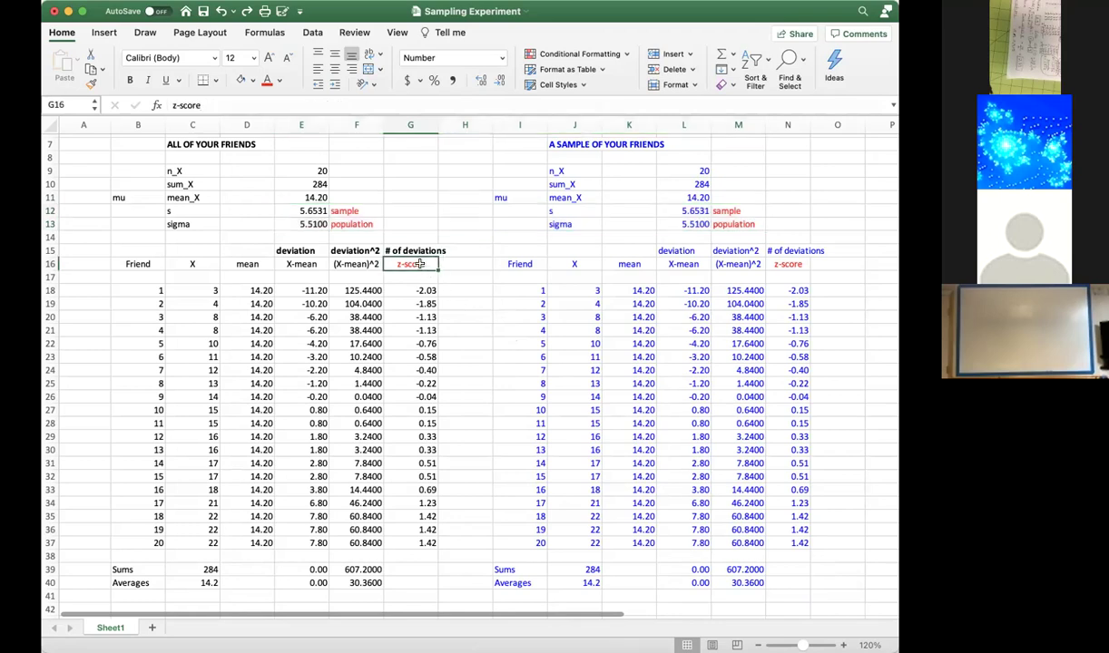
pyautogui.keyDown('super'); pyautogui.click(782, 263); pyautogui.keyUp('super')
pyautogui.press('super+b')
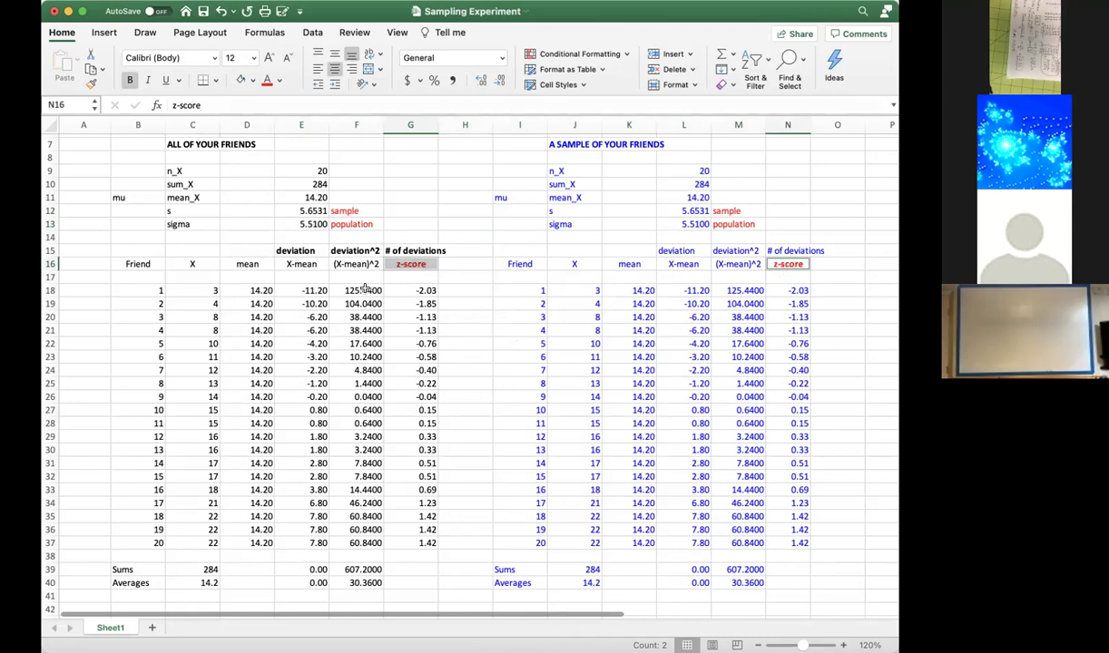